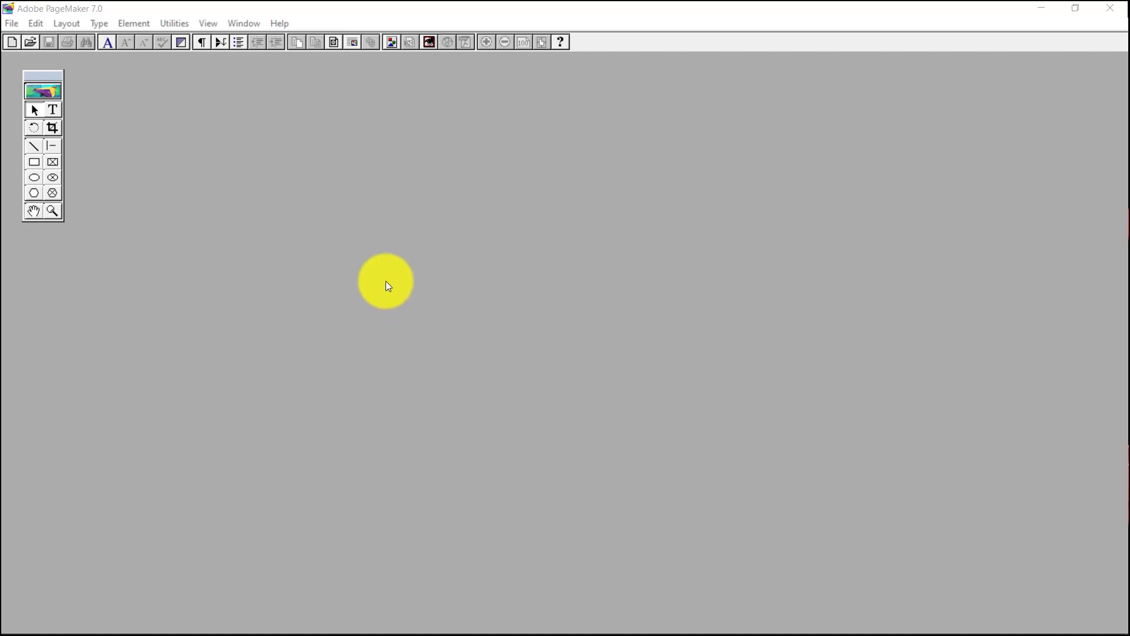
pyautogui.click(13, 23)
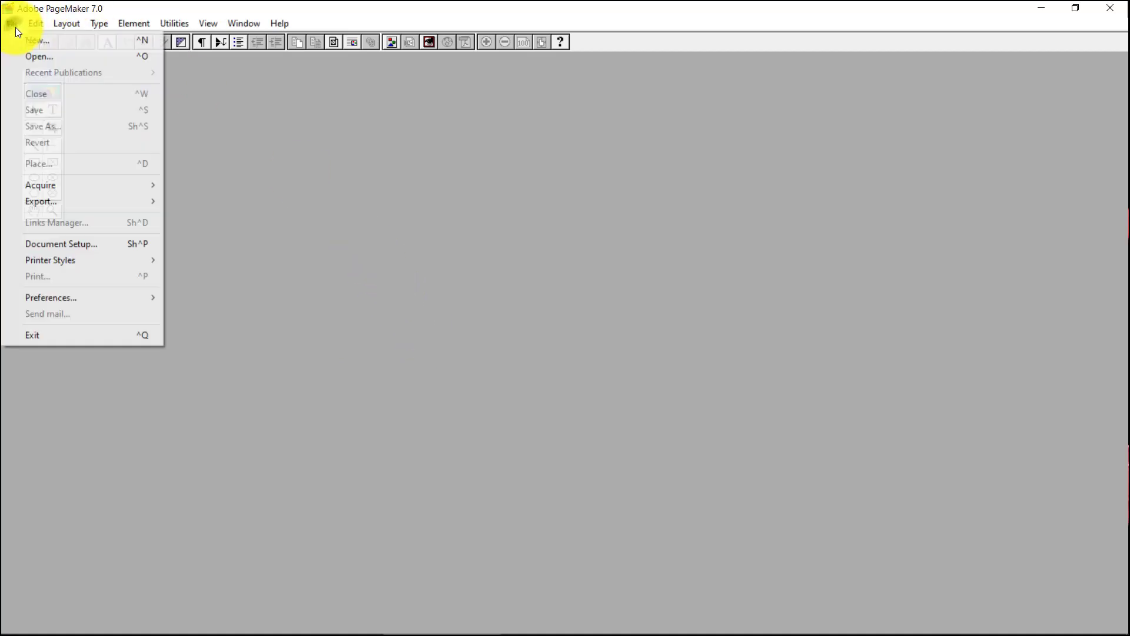
pyautogui.click(26, 40)
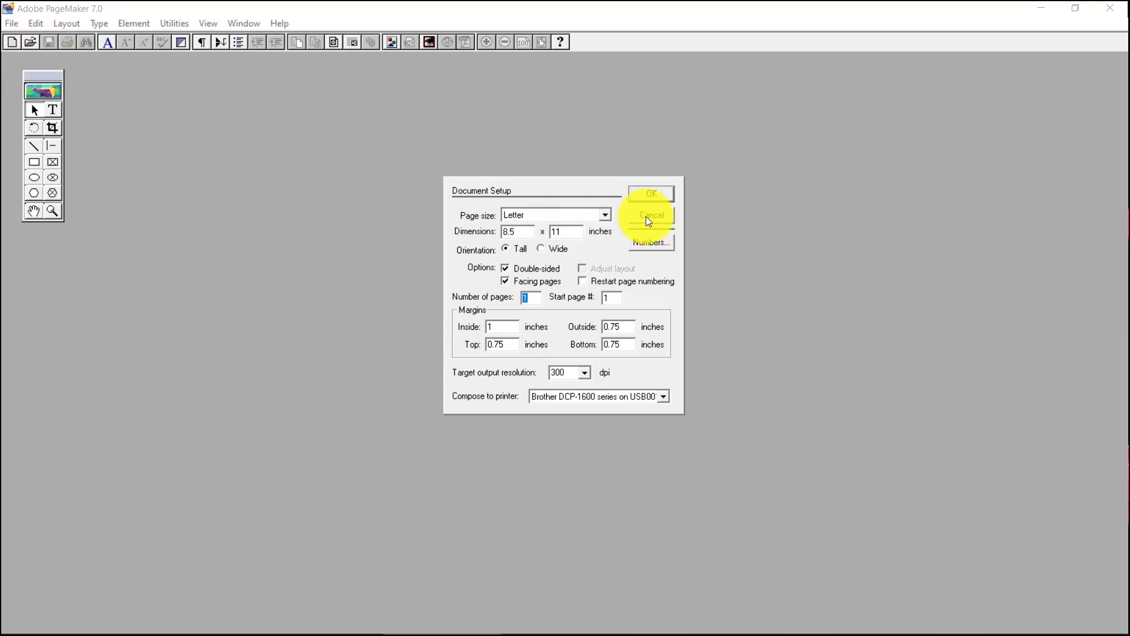
pyautogui.click(648, 218)
# Step: Create a new one-page, double-sided Letter publication of 8.5 x 11 inches in tall orientation
pyautogui.click(13, 41)
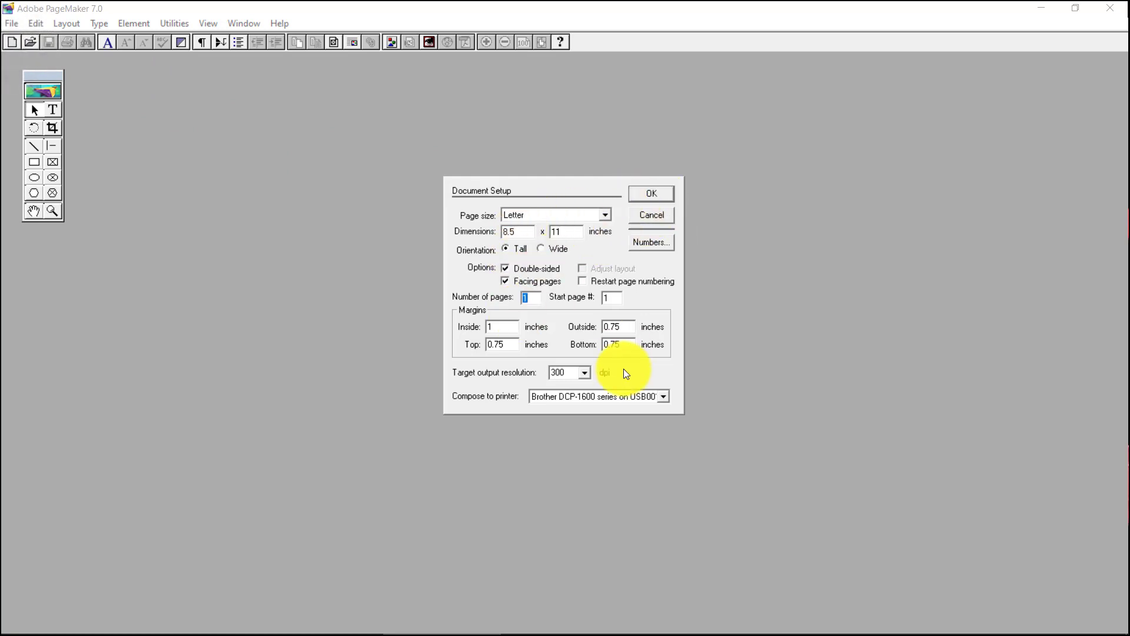
pyautogui.click(650, 196)
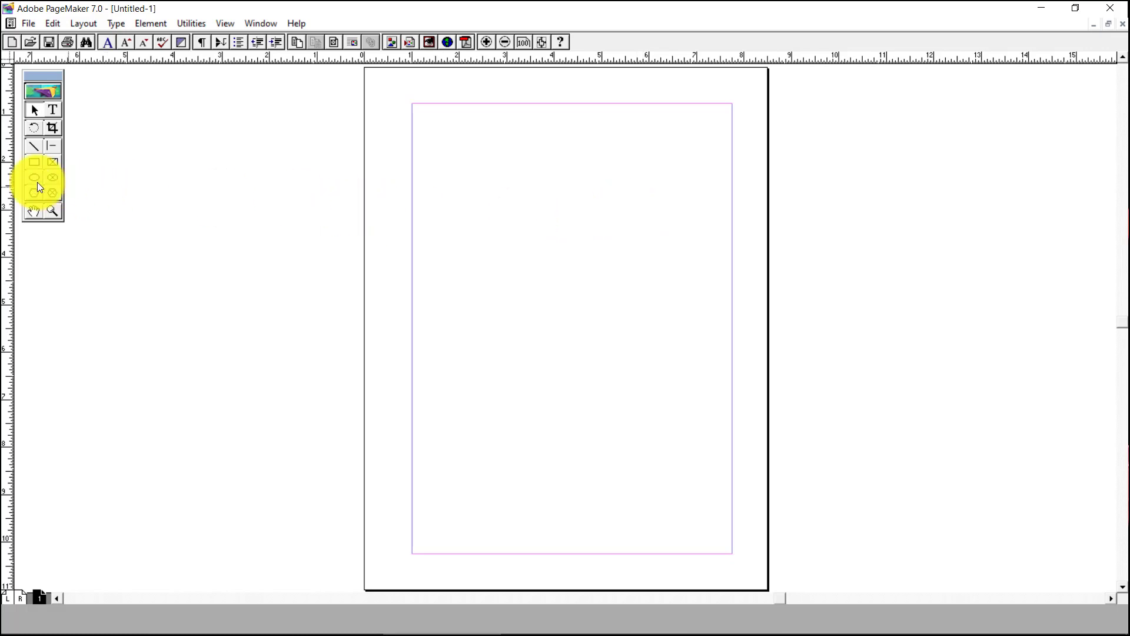
# Step: Draw a rectangle about 3.86 in wide and 2.55 in high in the page's upper half and show the Control Palette
pyautogui.click(35, 162)
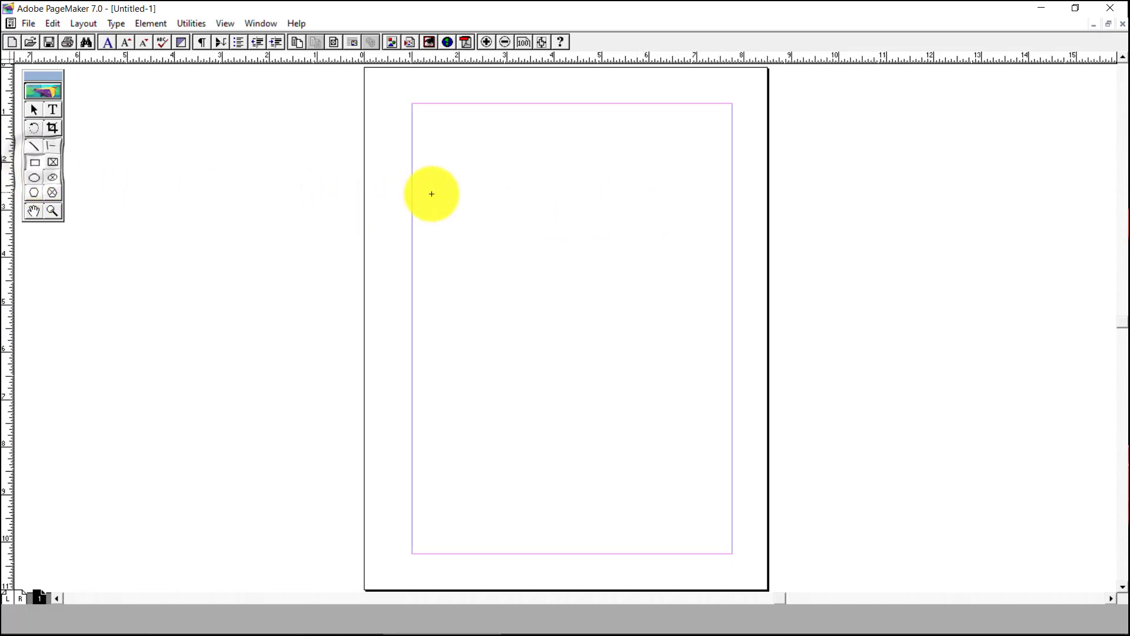
pyautogui.moveTo(486, 158); pyautogui.dragTo(670, 278)
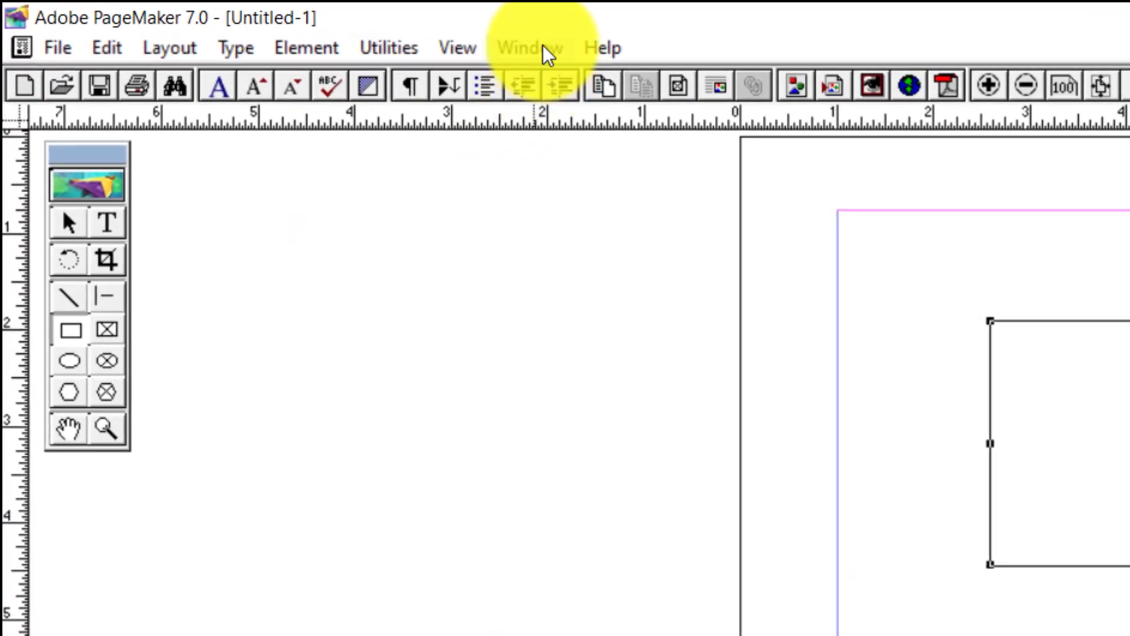
pyautogui.click(547, 52)
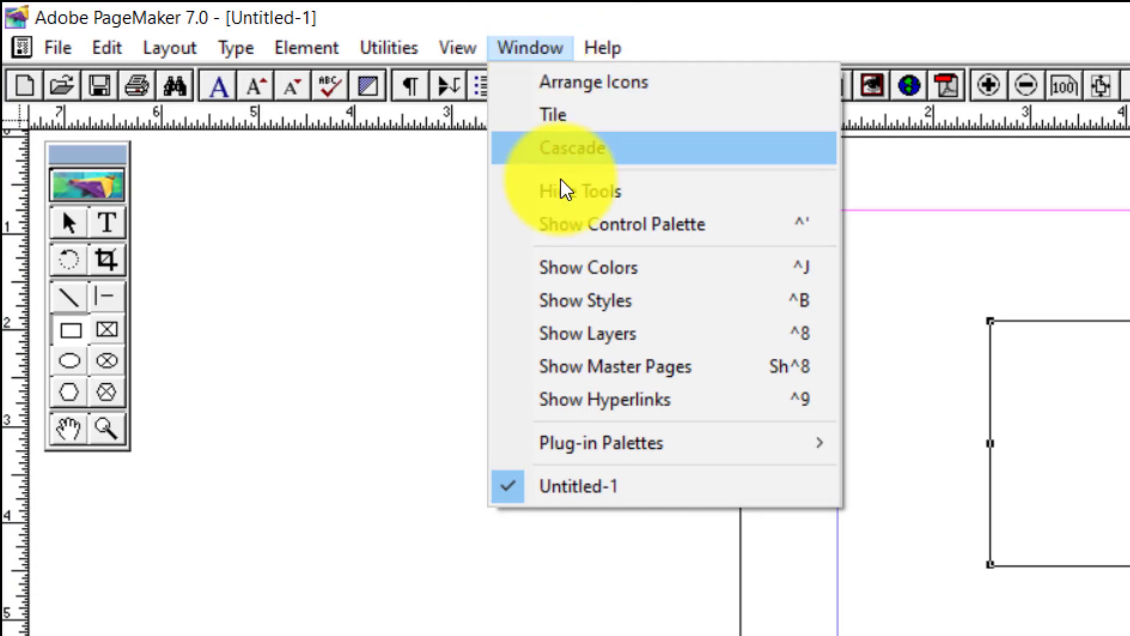
pyautogui.click(606, 225)
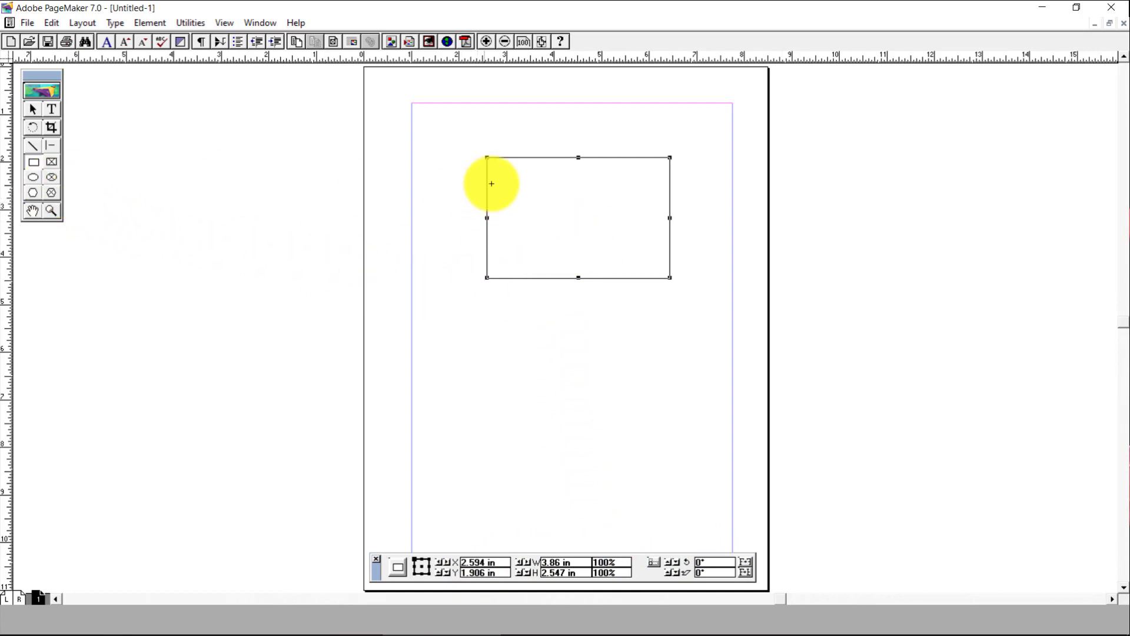
# Step: Draw an ellipse about 2.88 x 1.8 in below the rectangle and a hexagon about 2.27 x 1.48 in beneath the ellipse
pyautogui.click(34, 177)
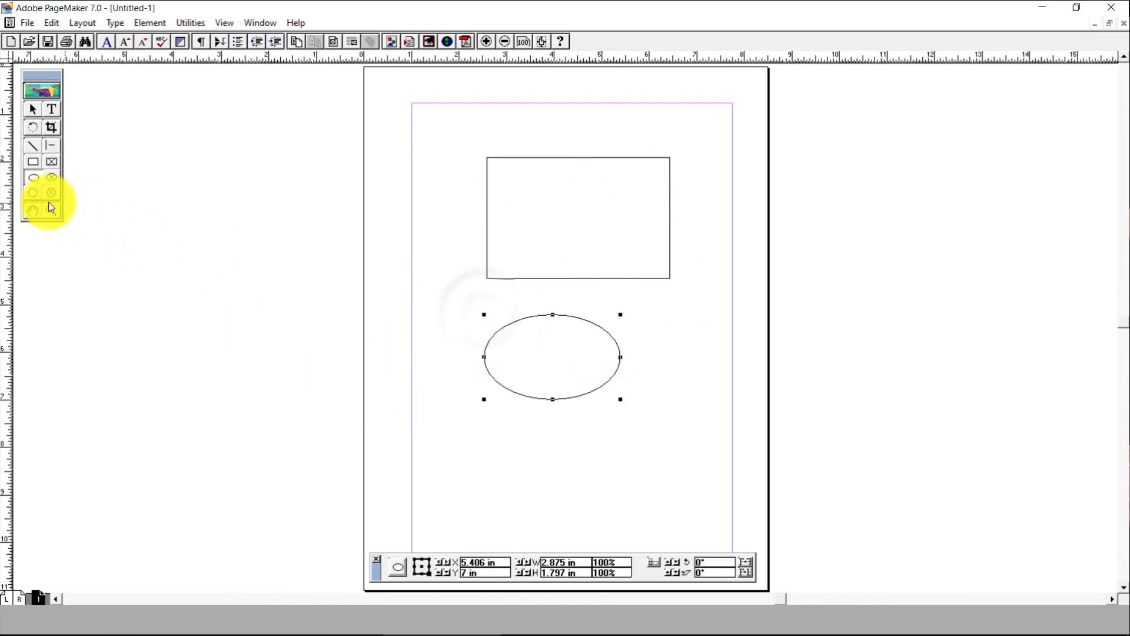
pyautogui.click(33, 193)
pyautogui.moveTo(478, 419); pyautogui.dragTo(586, 491)
# Step: Draw a steep, slightly slanted line about 4.36 in long beside the rectangle, near the page's left margin
pyautogui.click(32, 145)
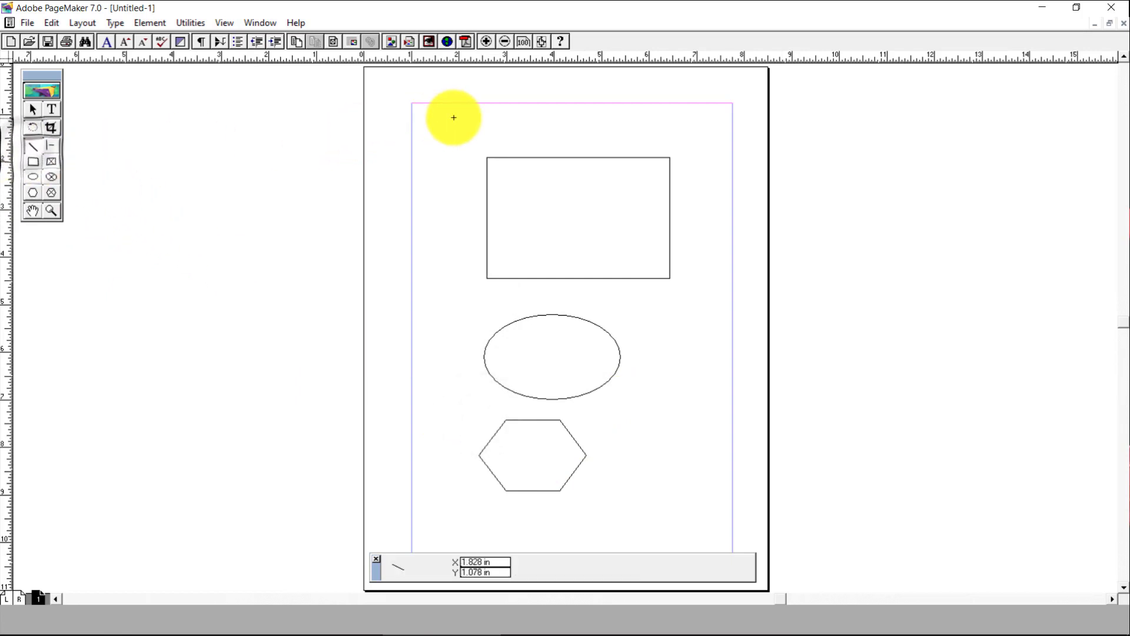
pyautogui.moveTo(431, 127); pyautogui.dragTo(446, 334)
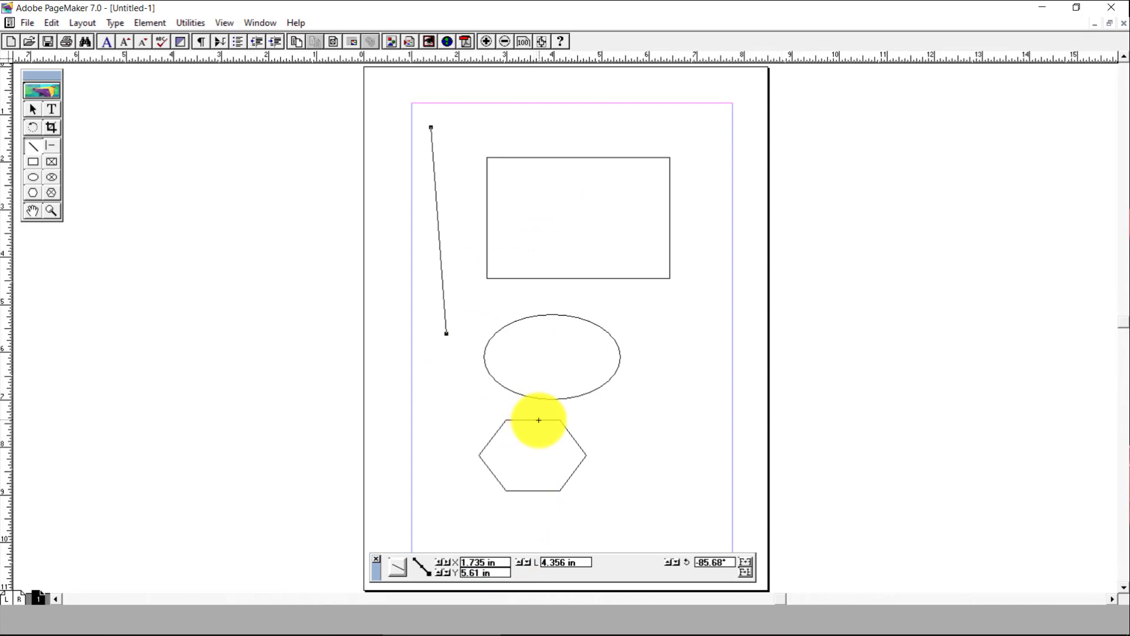
pyautogui.click(539, 419)
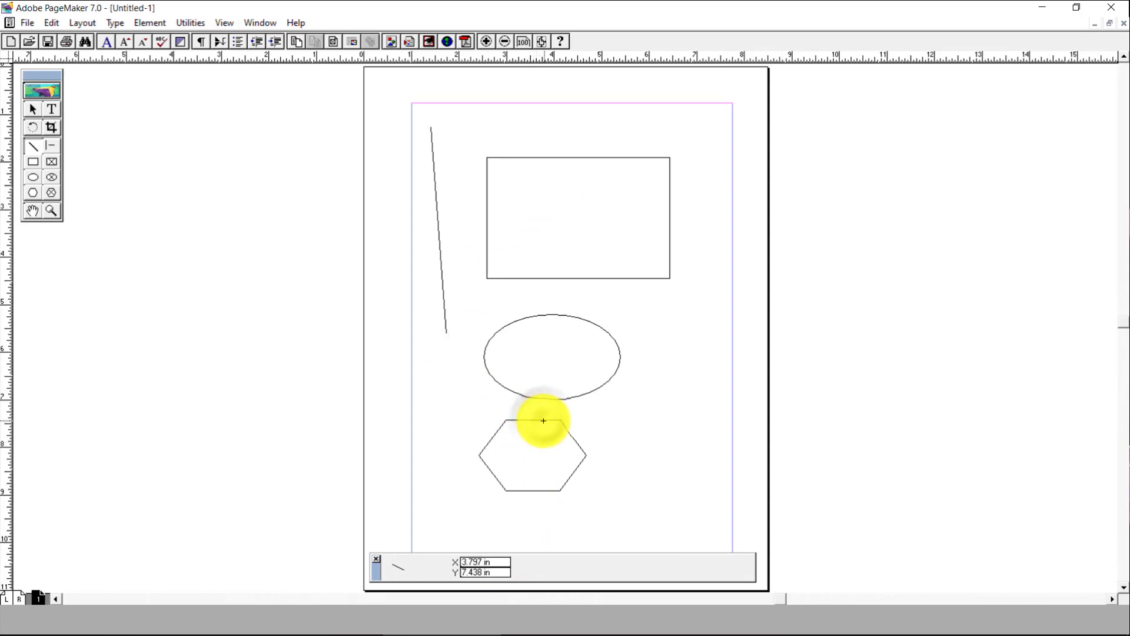
# Step: Select the hexagon, ellipse, rectangle and line in turn to compare the Control Palette properties of each object
pyautogui.click(32, 109)
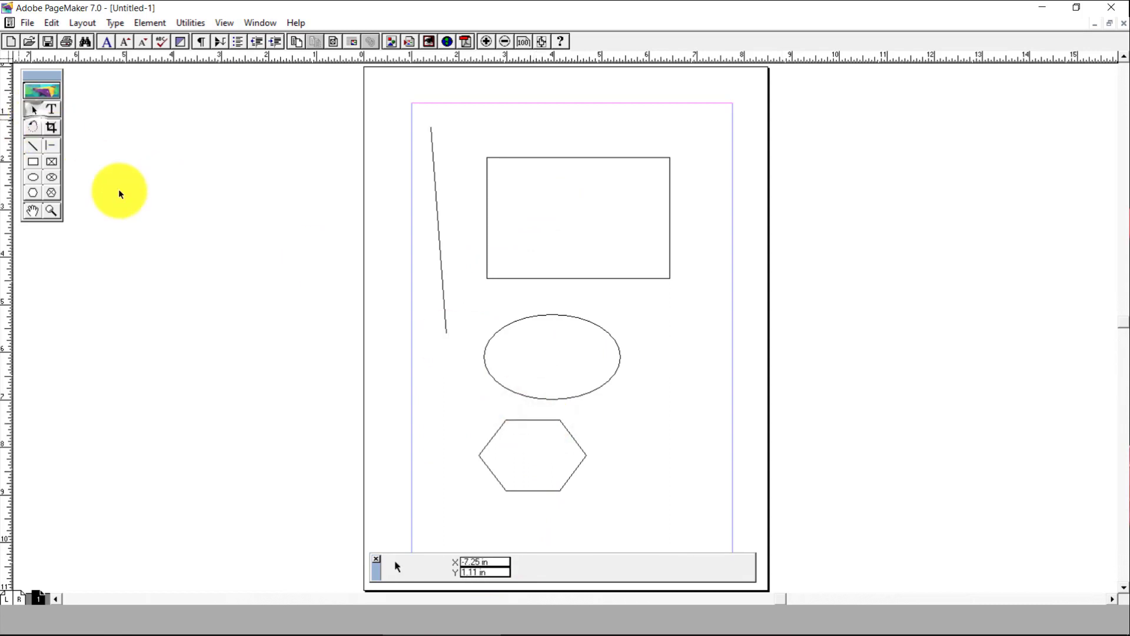
pyautogui.click(530, 419)
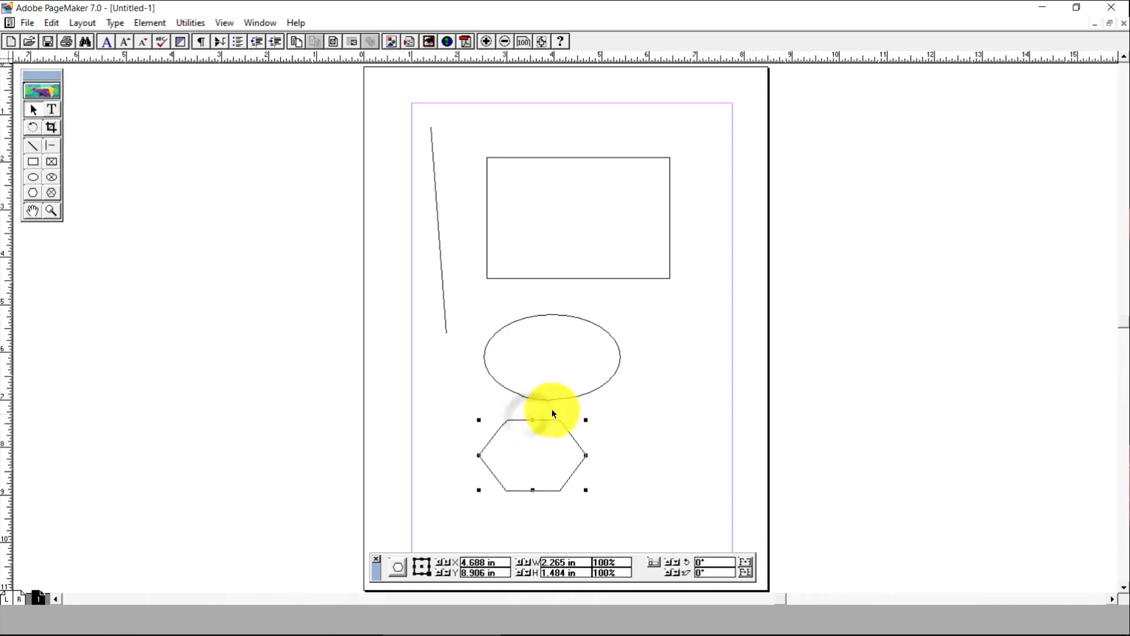
pyautogui.click(563, 399)
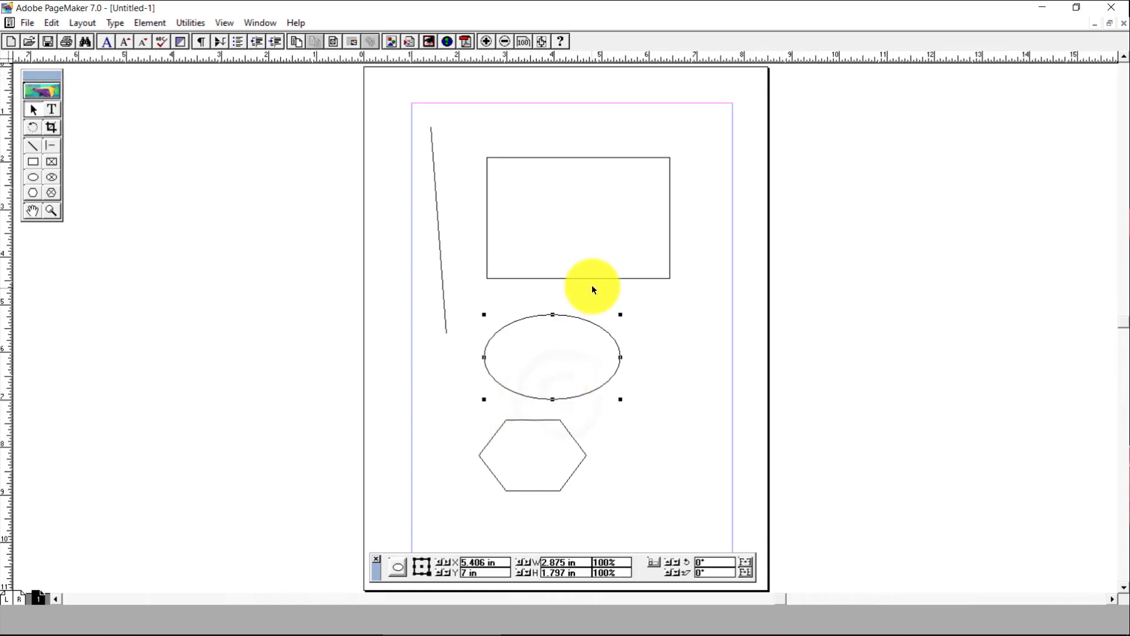
pyautogui.click(615, 278)
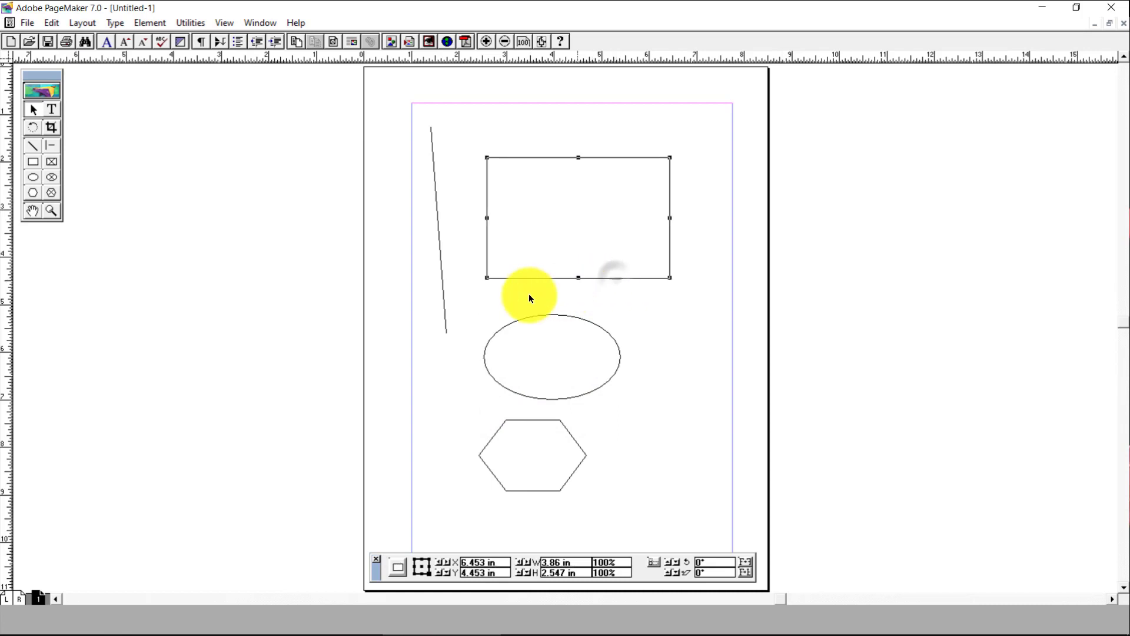
pyautogui.click(445, 305)
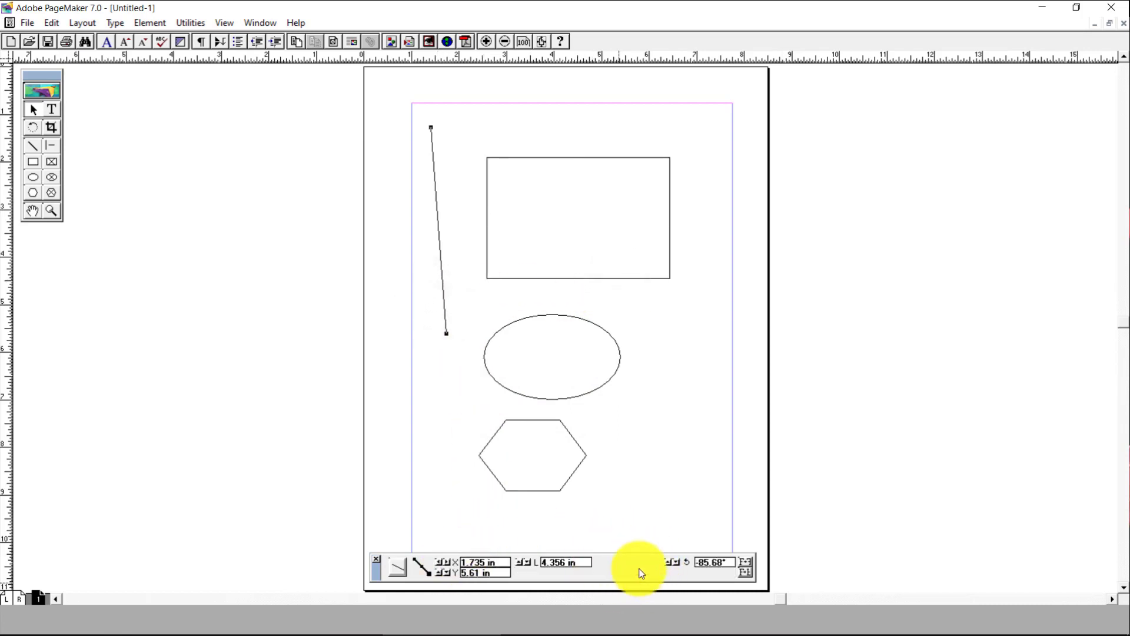
pyautogui.click(698, 431)
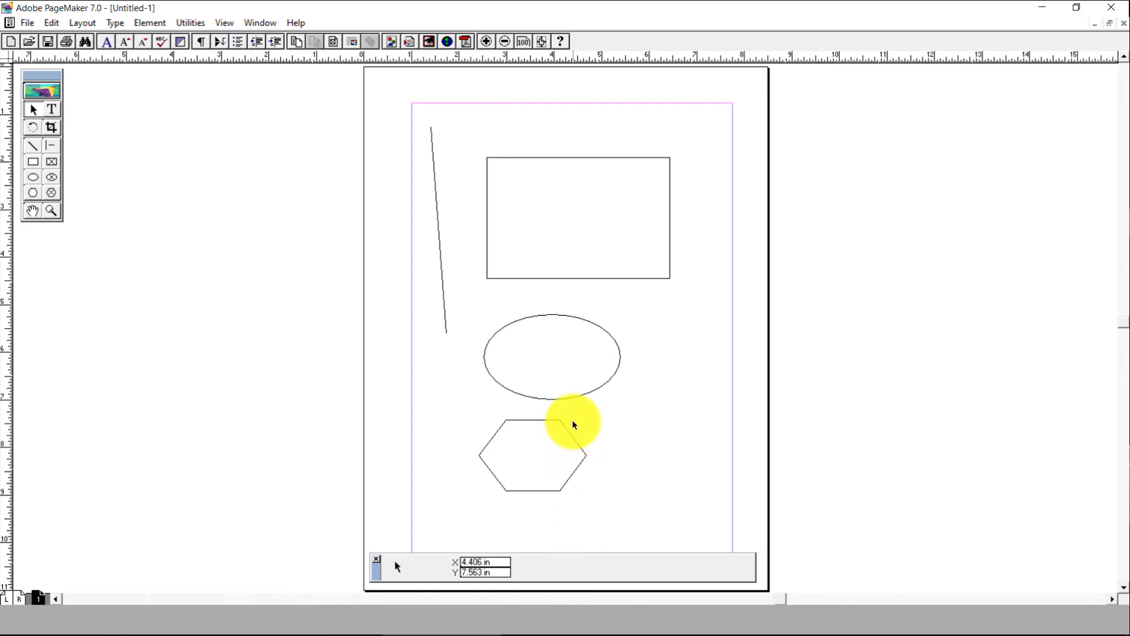
pyautogui.click(579, 400)
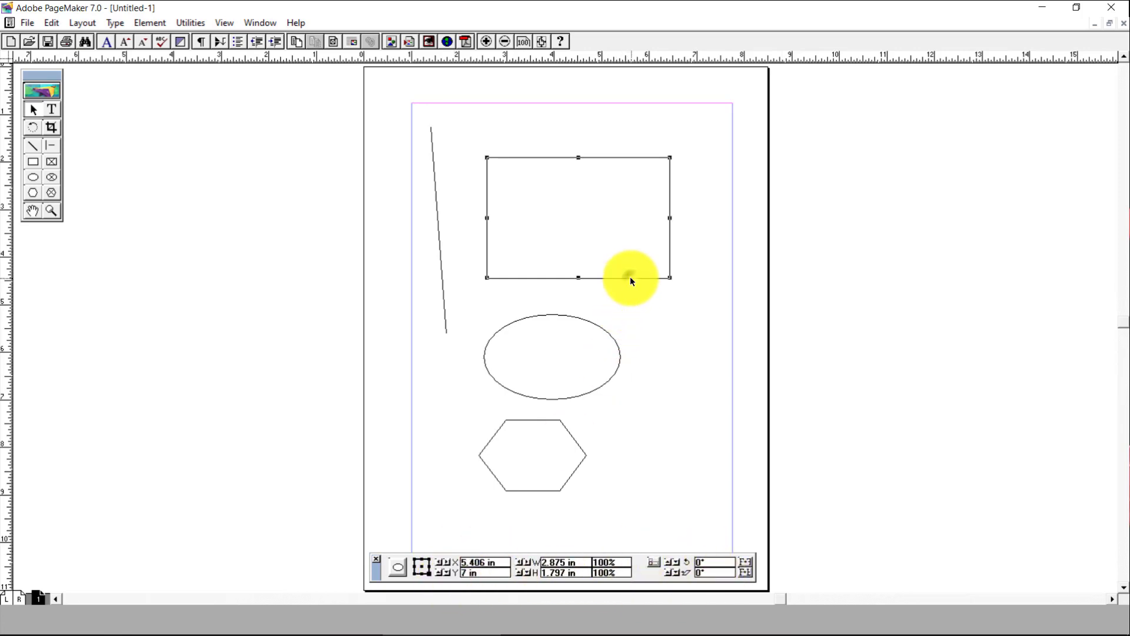
pyautogui.click(443, 294)
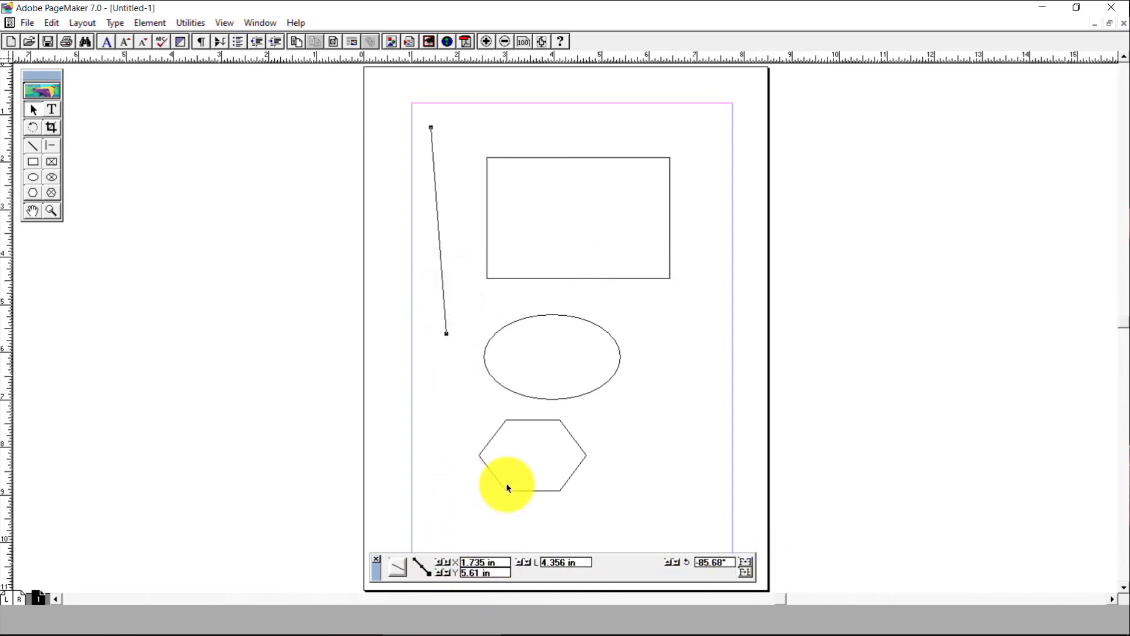
pyautogui.click(527, 420)
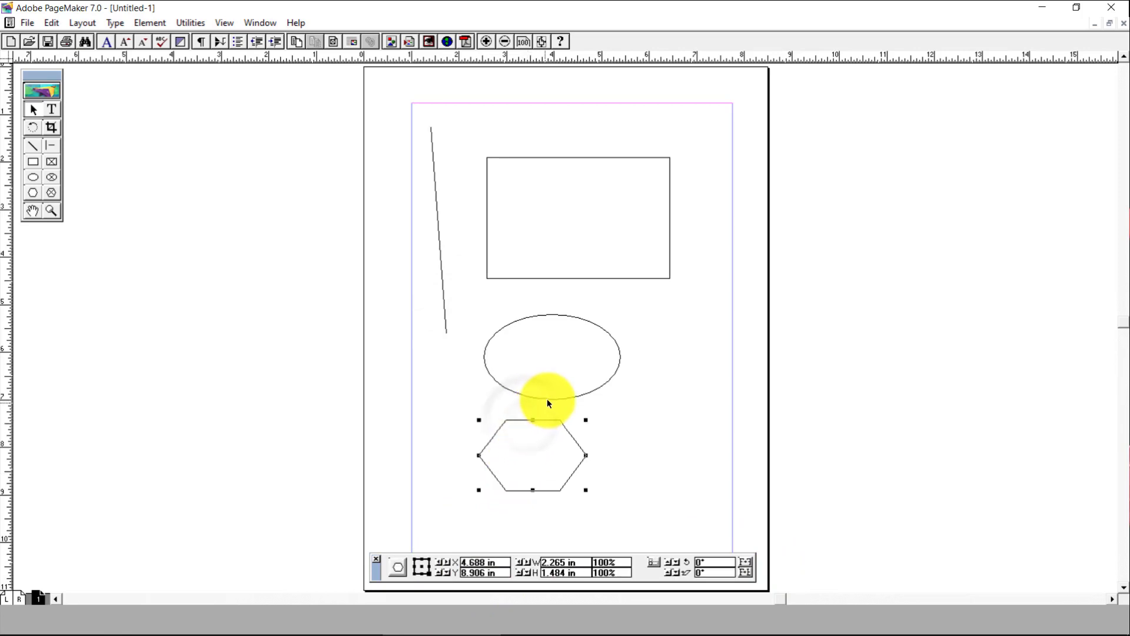
pyautogui.click(549, 399)
# Step: Examine the rectangle's X and Y coordinates at different reference points, including its corners and centre
pyautogui.click(576, 278)
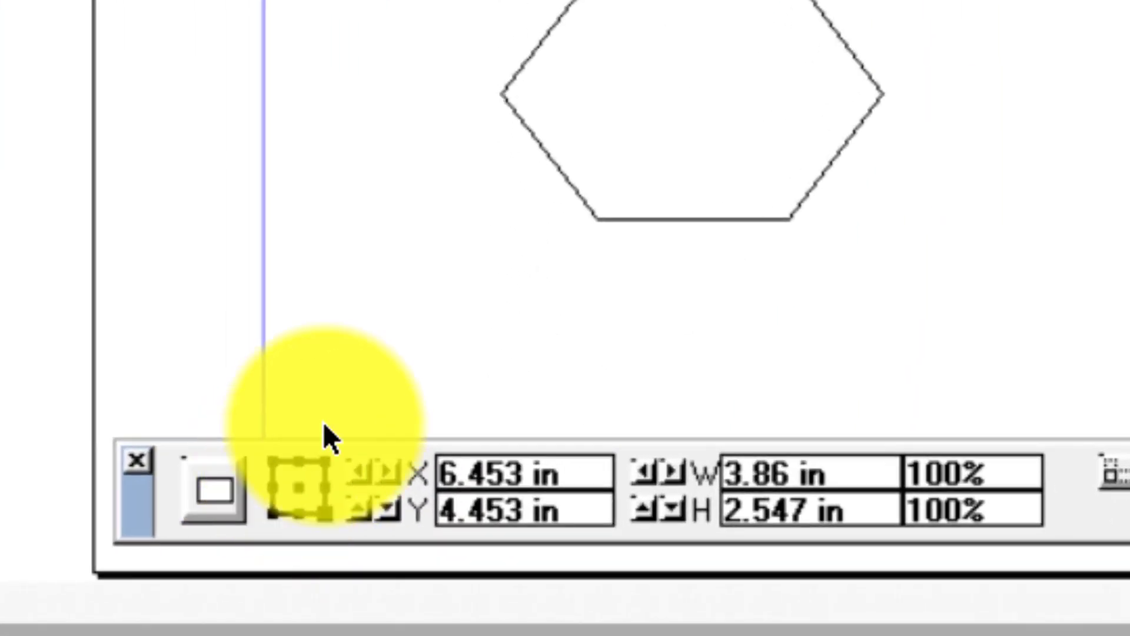
pyautogui.click(323, 516)
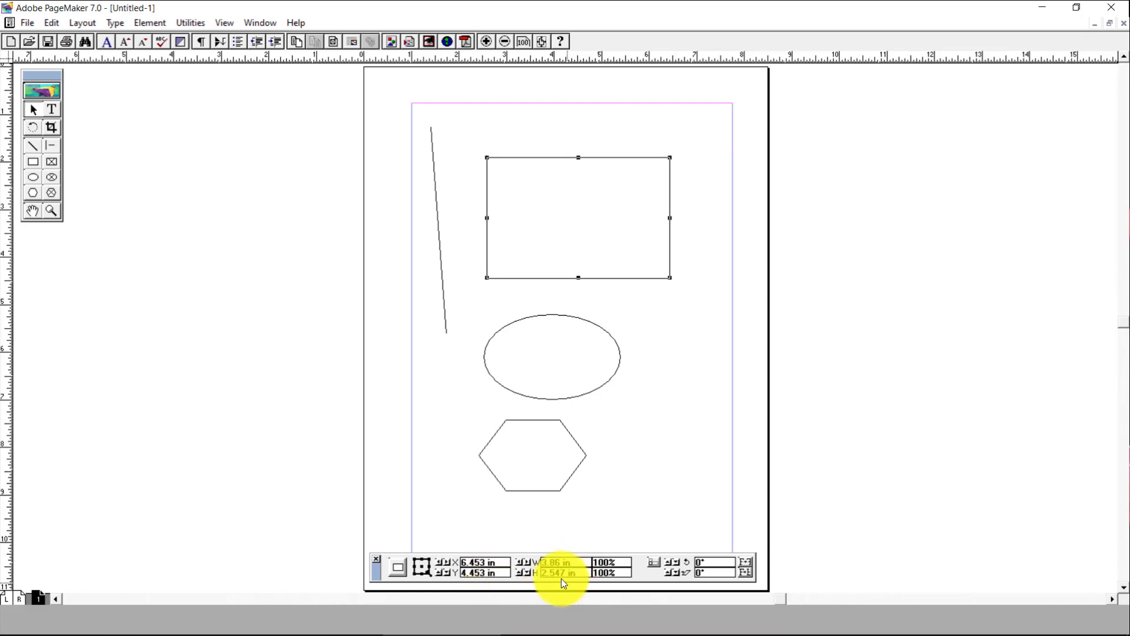
pyautogui.click(423, 566)
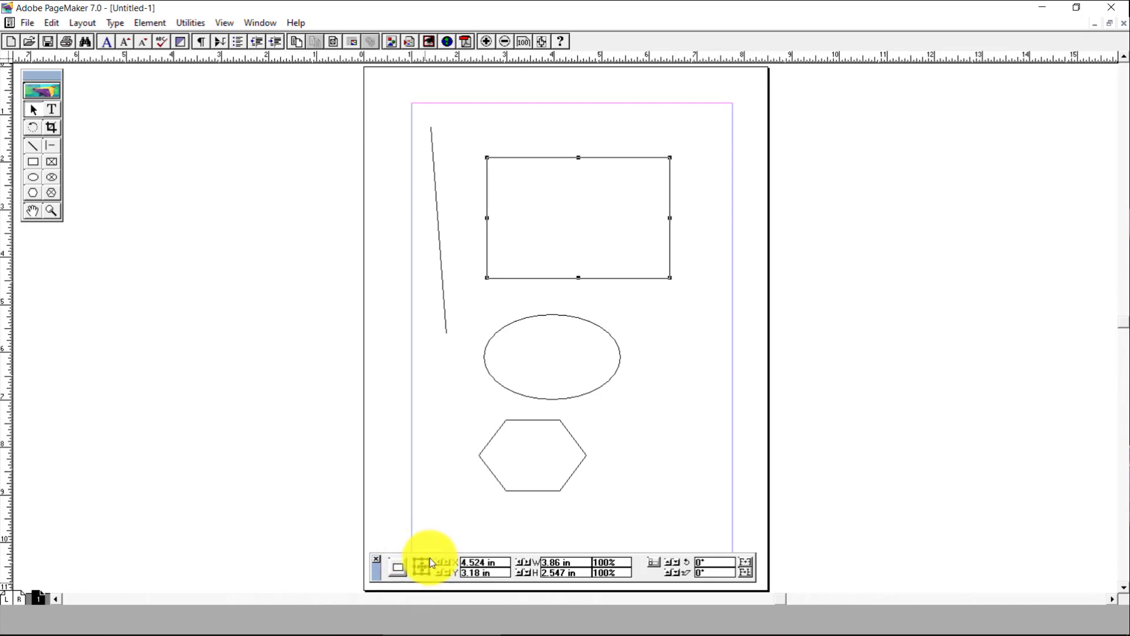
pyautogui.click(429, 561)
pyautogui.click(415, 560)
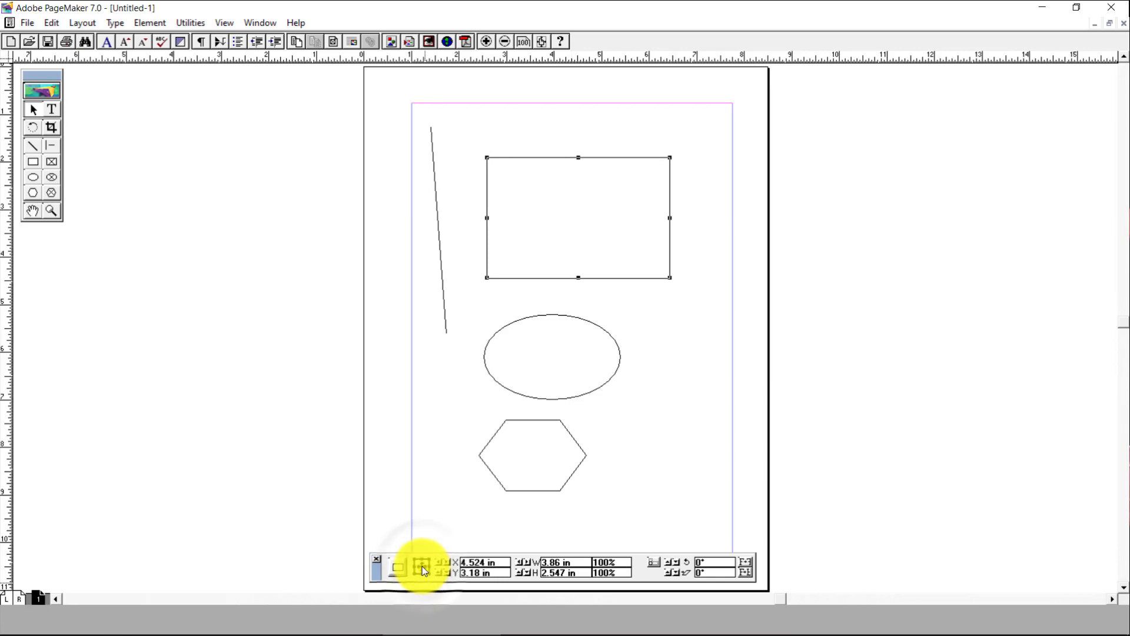
pyautogui.click(422, 567)
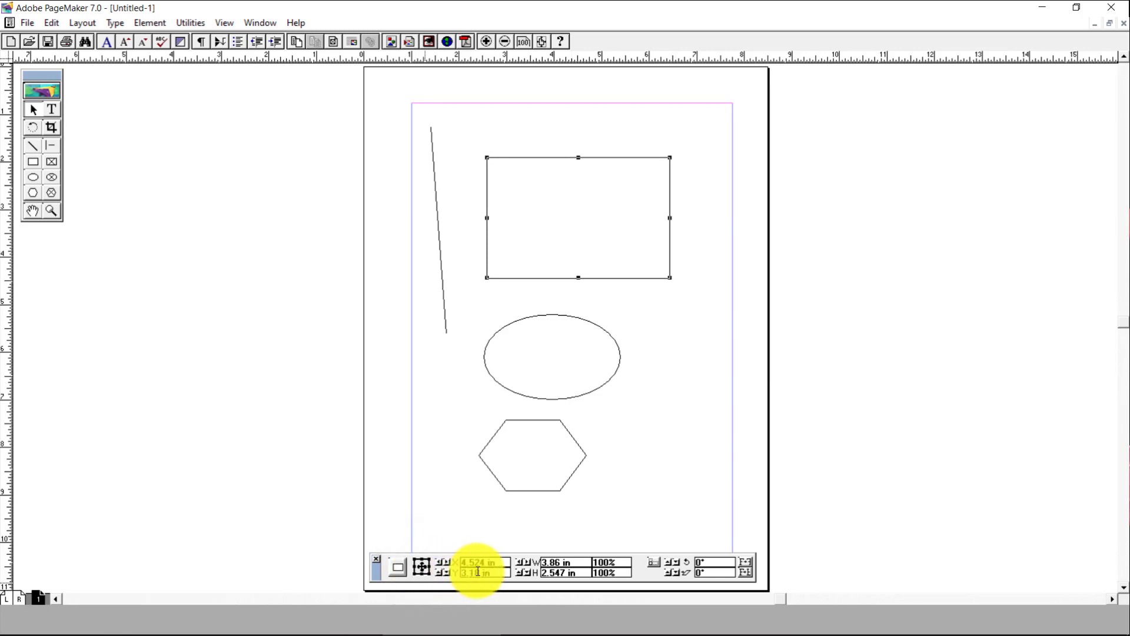
pyautogui.click(415, 574)
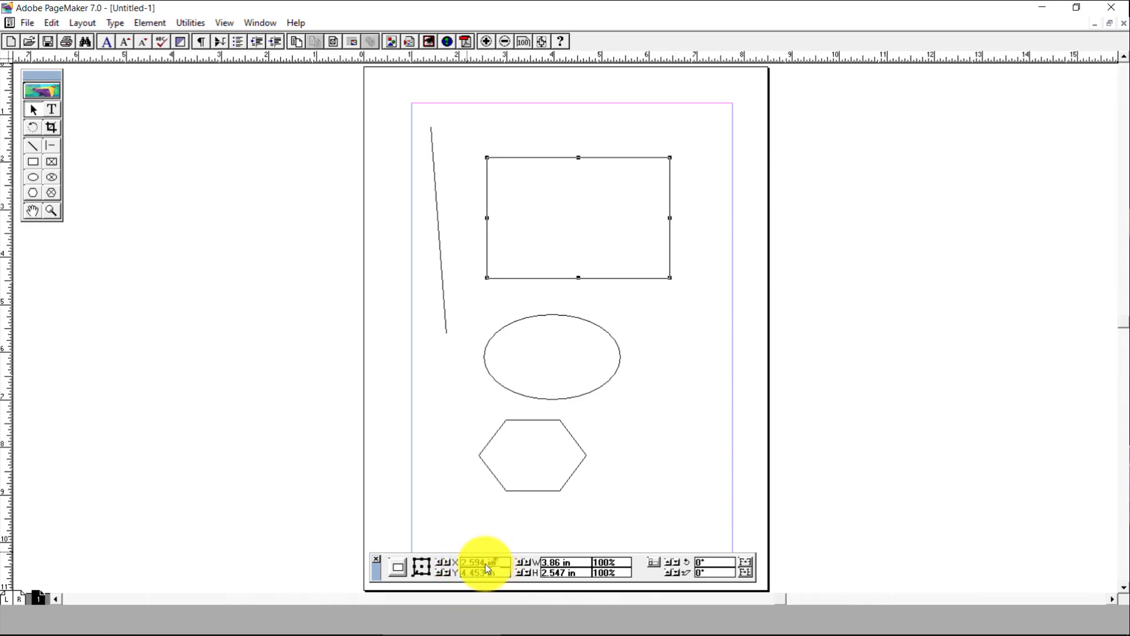
pyautogui.moveTo(498, 563); pyautogui.dragTo(454, 567)
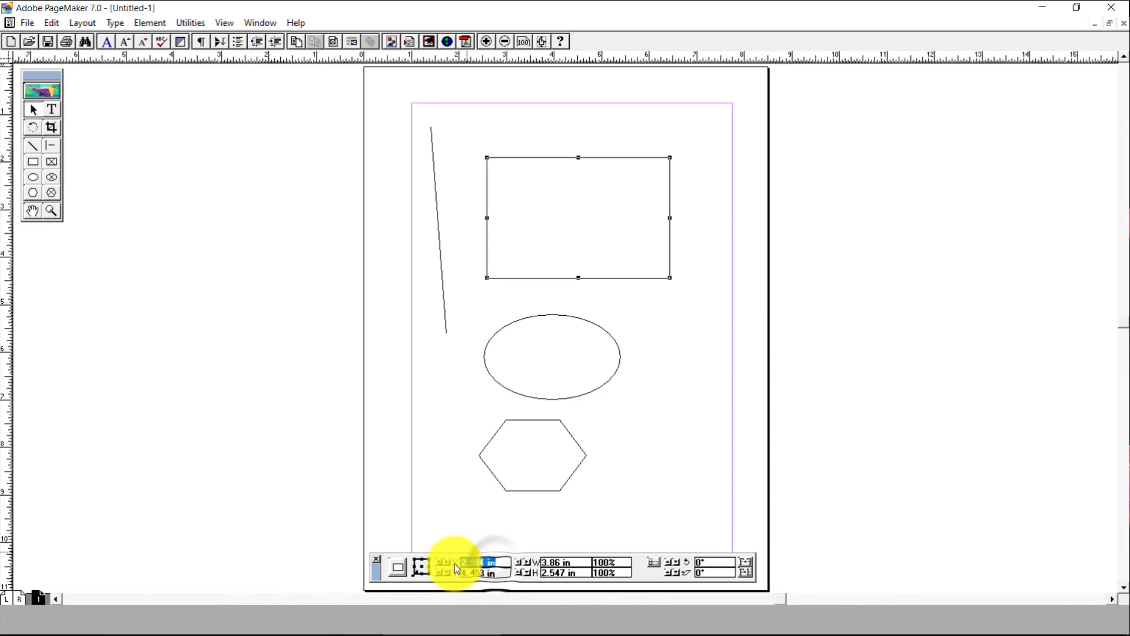
pyautogui.click(422, 568)
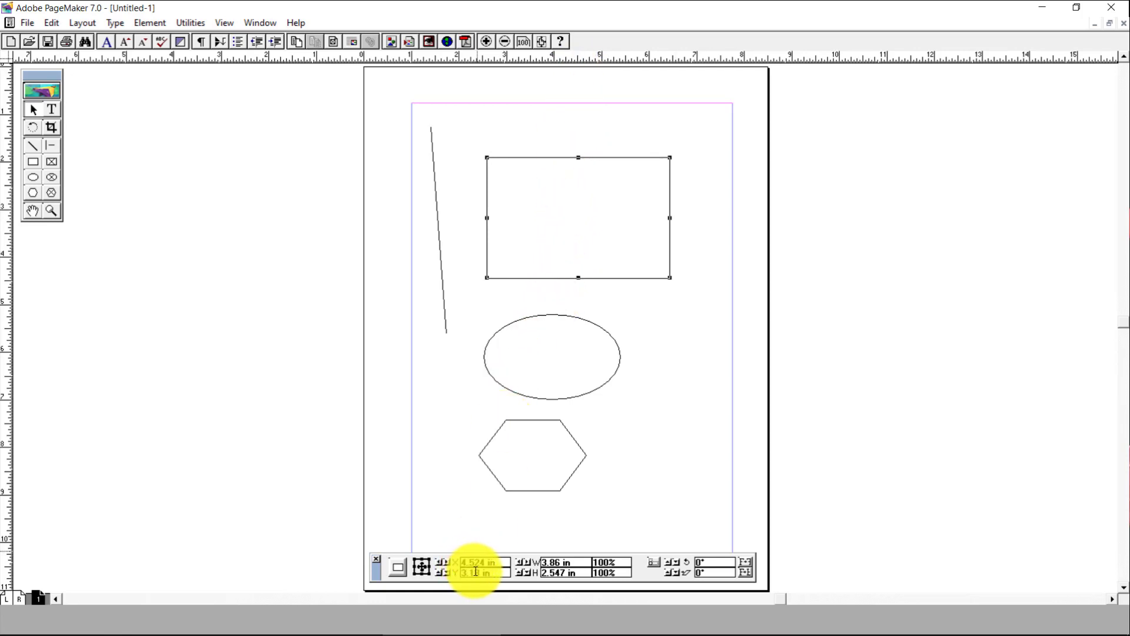
# Step: Resize the rectangle by setting the X position of its top-right reference point to 4 in
pyautogui.click(429, 560)
pyautogui.moveTo(496, 562)
pyautogui.mouseDown()
pyautogui.moveTo(432, 568)
pyautogui.moveTo(497, 554)
pyautogui.mouseUp()
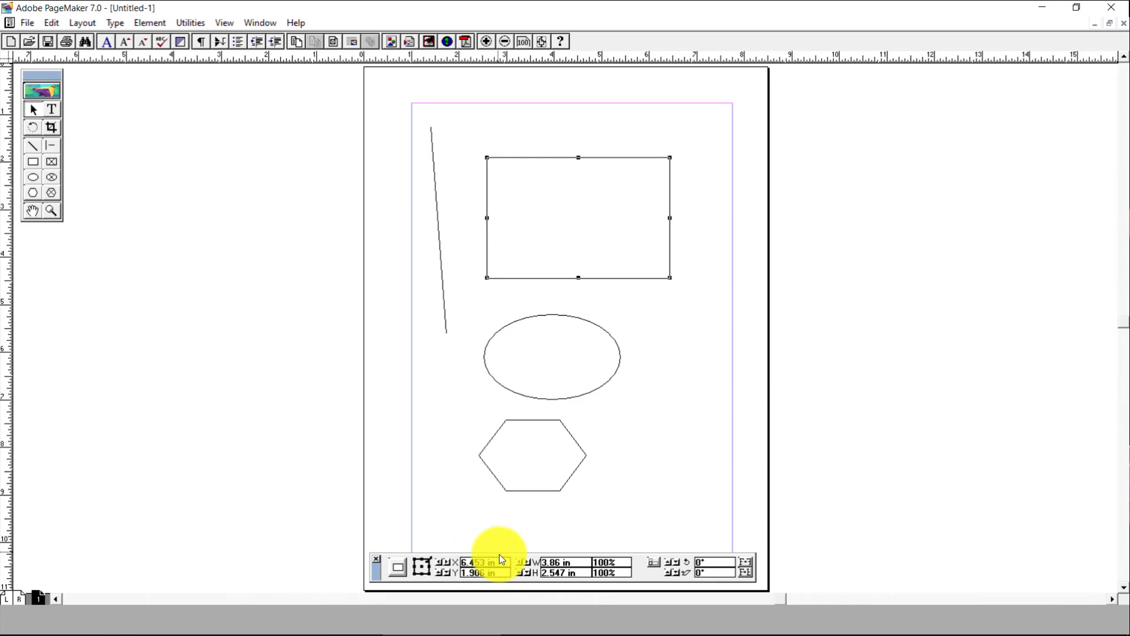
pyautogui.moveTo(499, 558); pyautogui.dragTo(450, 560)
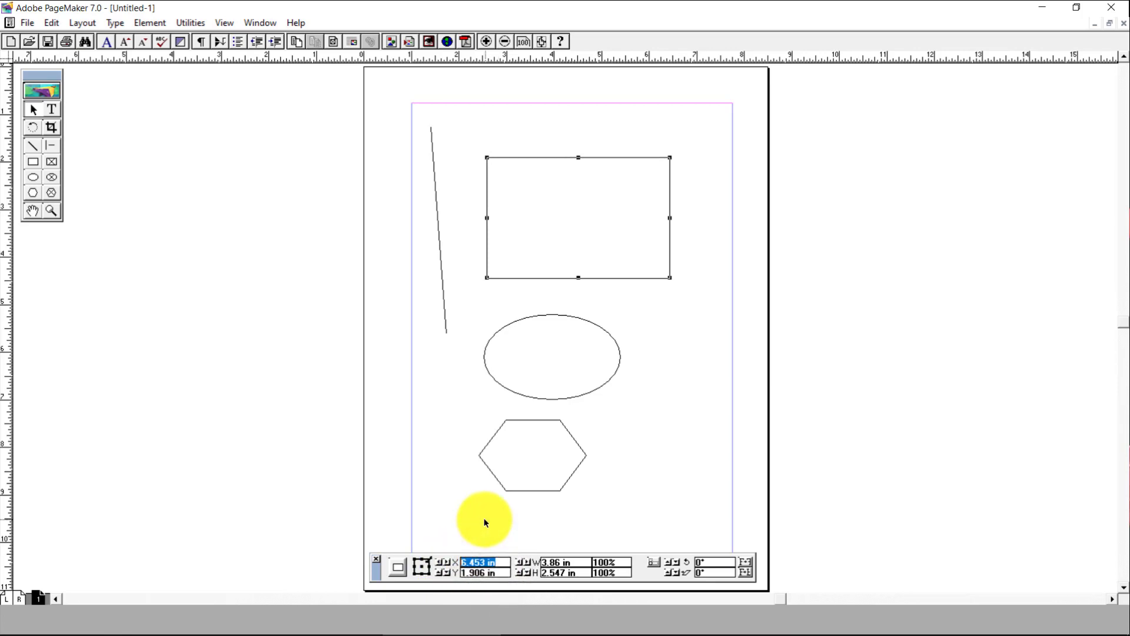
pyautogui.write('4')
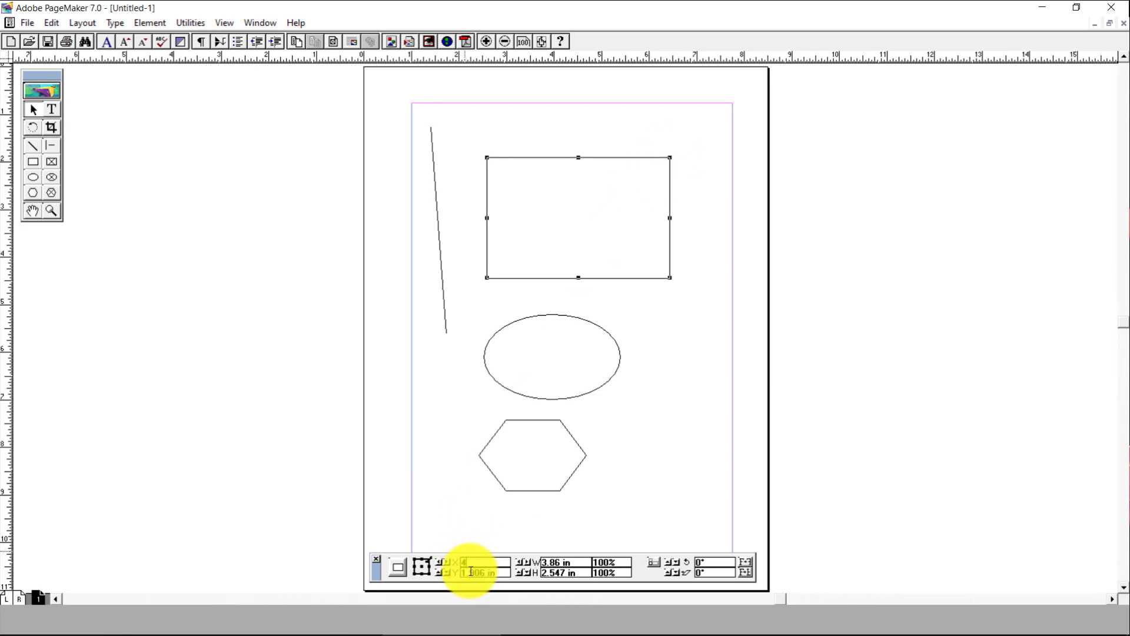
pyautogui.press('Return')
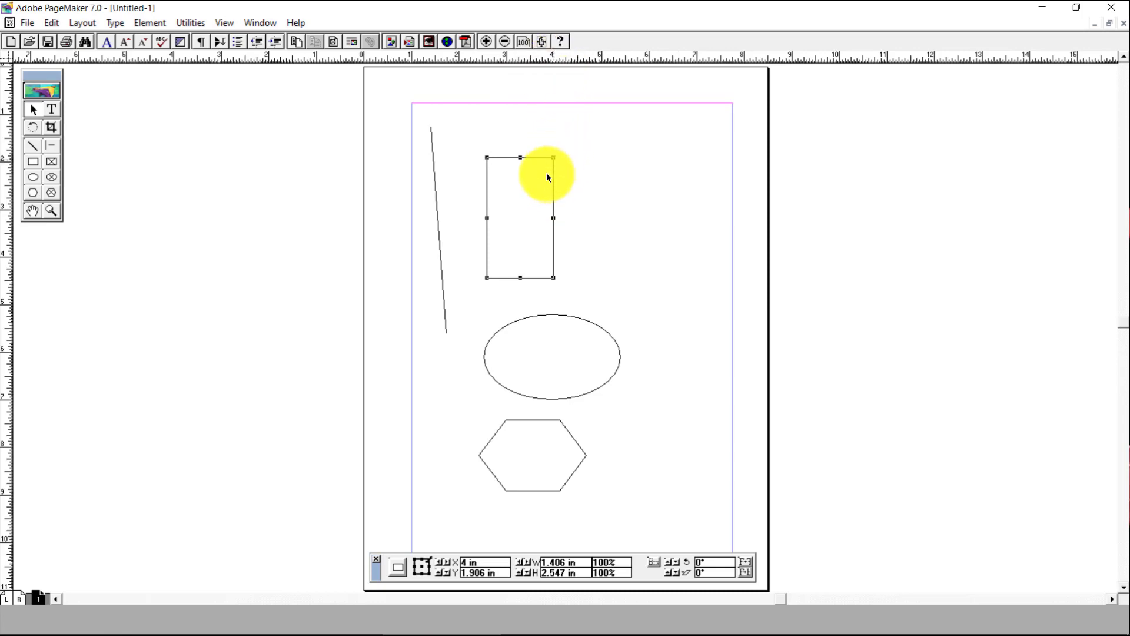
# Step: Move the rectangle horizontally by setting the X position of its centre reference point to 4 in
pyautogui.click(421, 567)
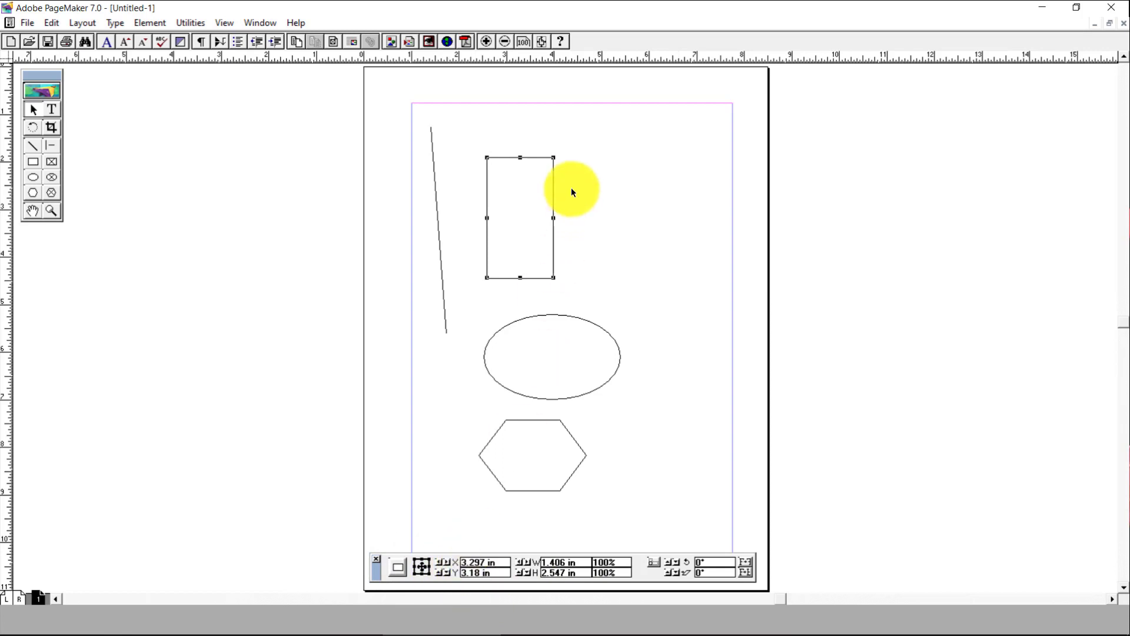
pyautogui.moveTo(499, 562); pyautogui.dragTo(420, 560)
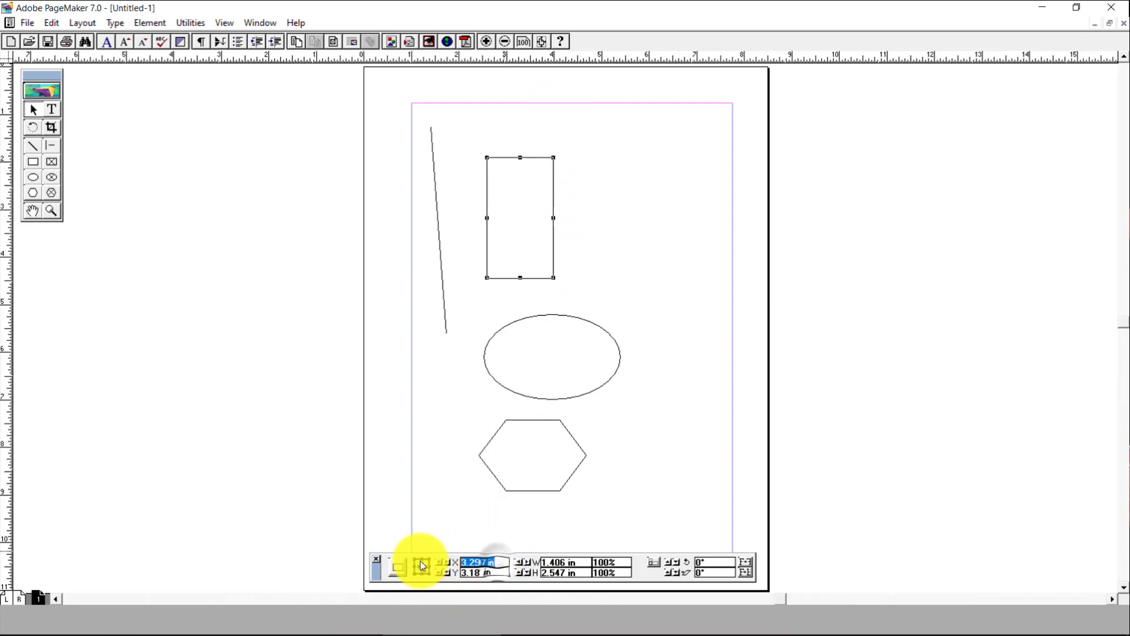
pyautogui.write('4')
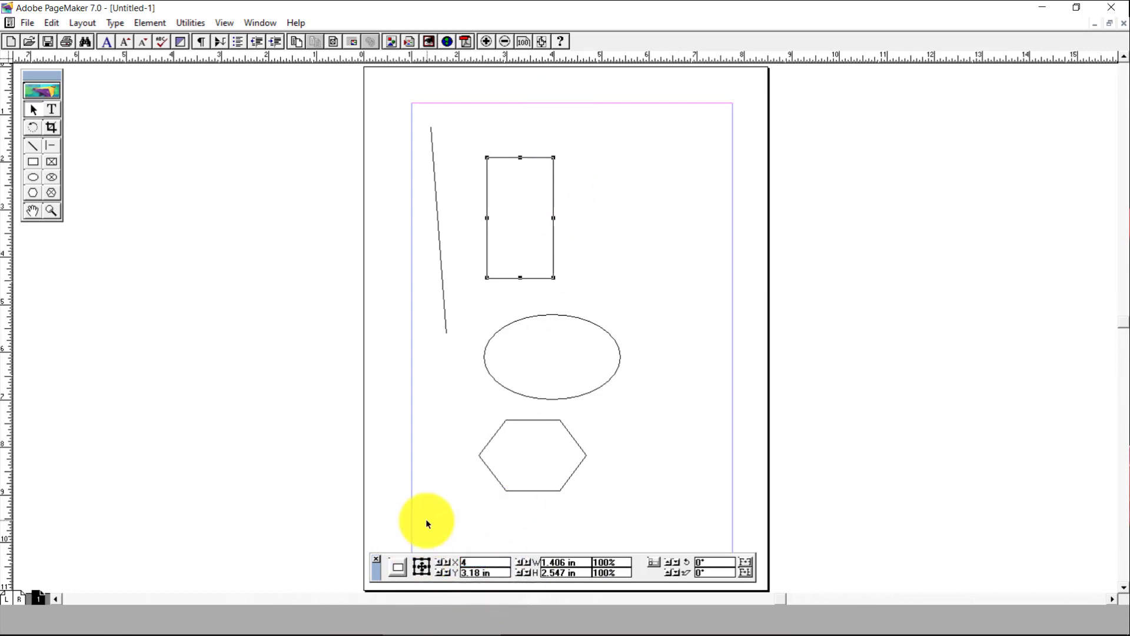
pyautogui.press('Return')
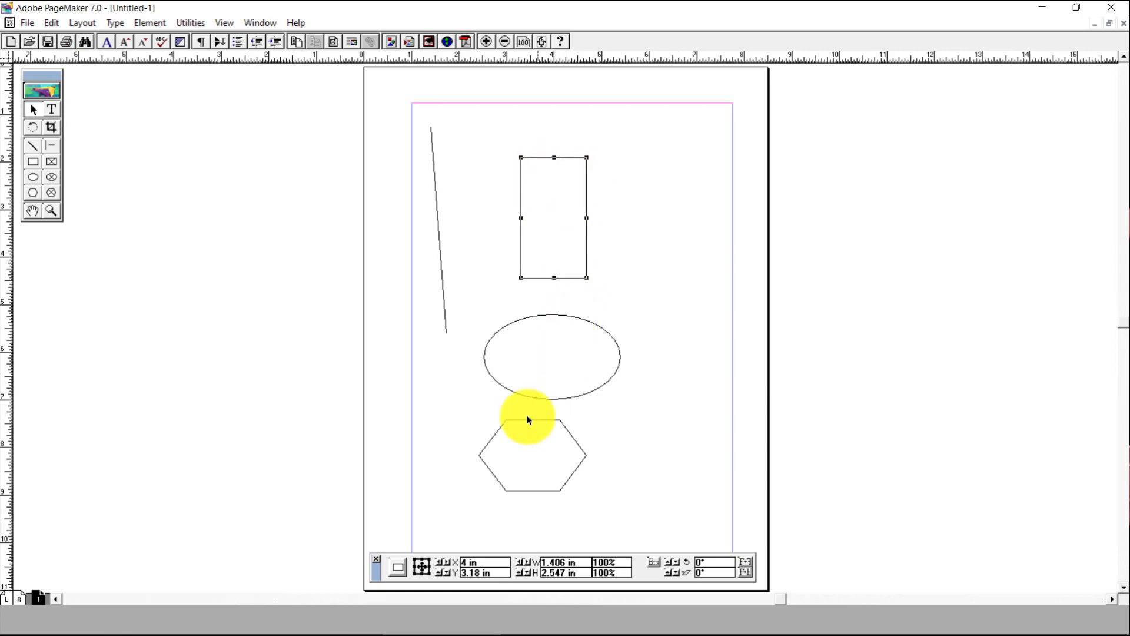
# Step: Move the rectangle down by setting the Y position of its centre to 5 in
pyautogui.doubleClick(494, 572)
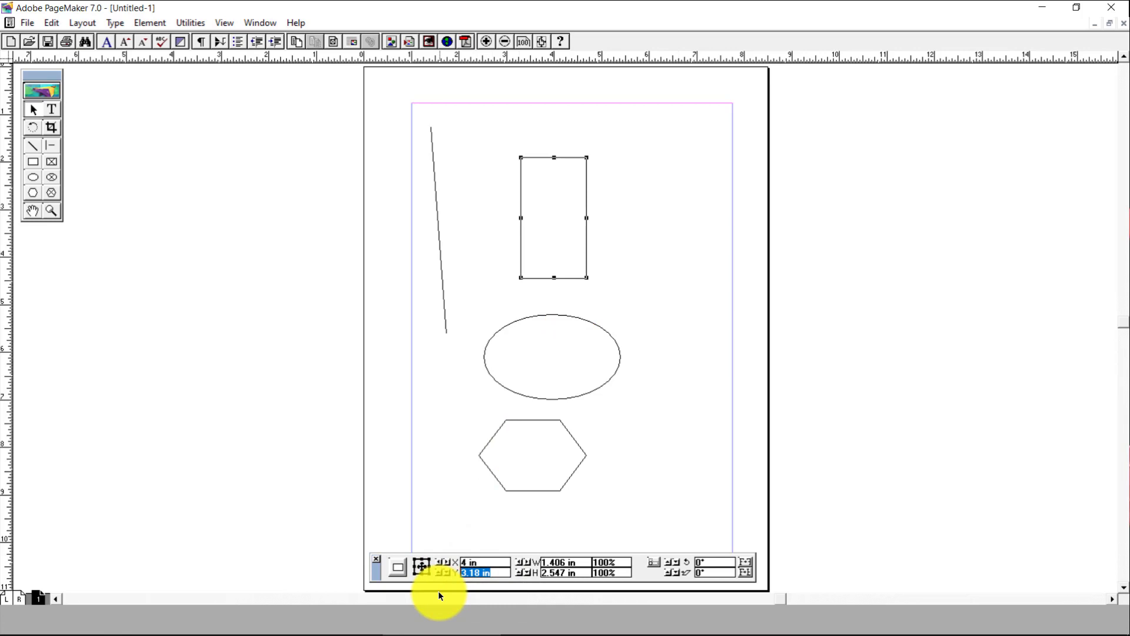
pyautogui.write('5')
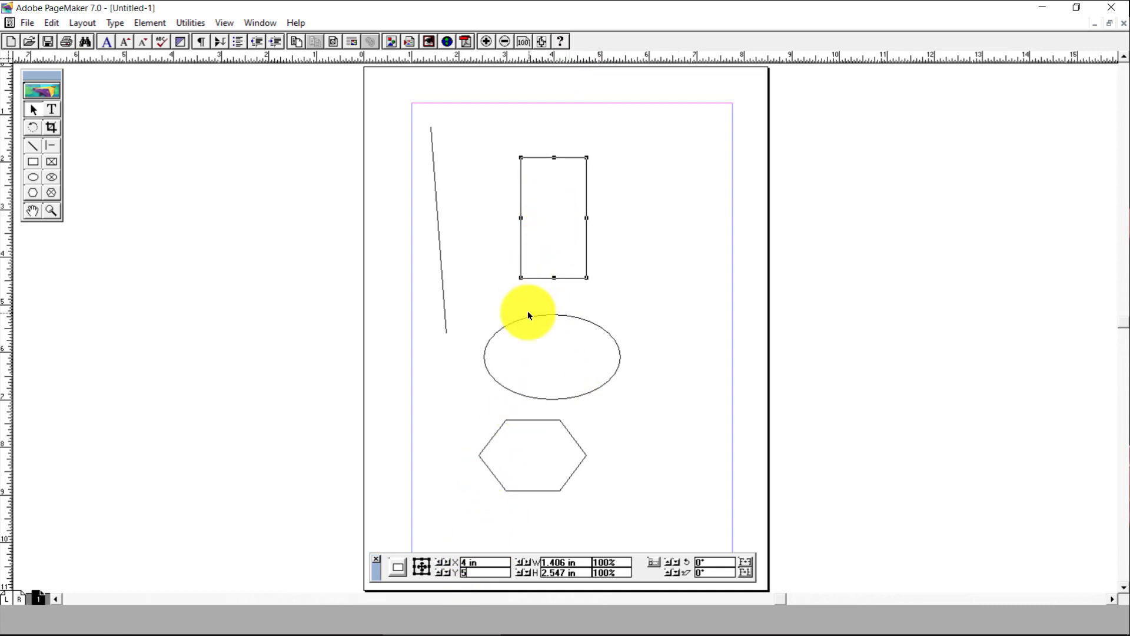
pyautogui.press('Return')
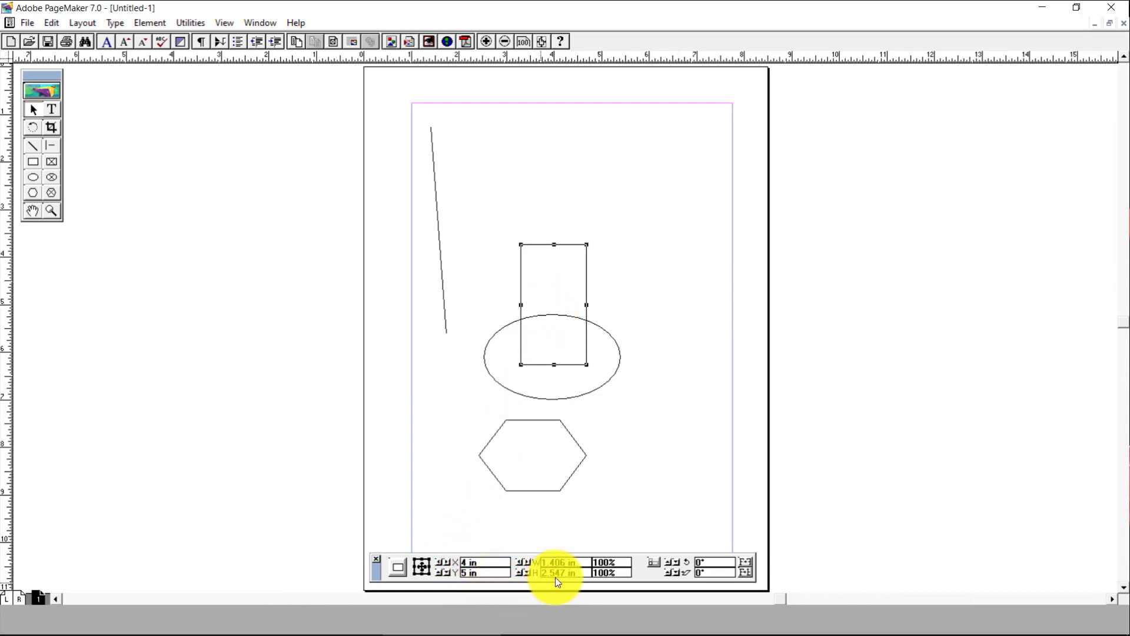
# Step: Move the rectangle up clear of the ellipse by setting its centre's Y position to 3 in
pyautogui.moveTo(481, 575); pyautogui.dragTo(422, 572)
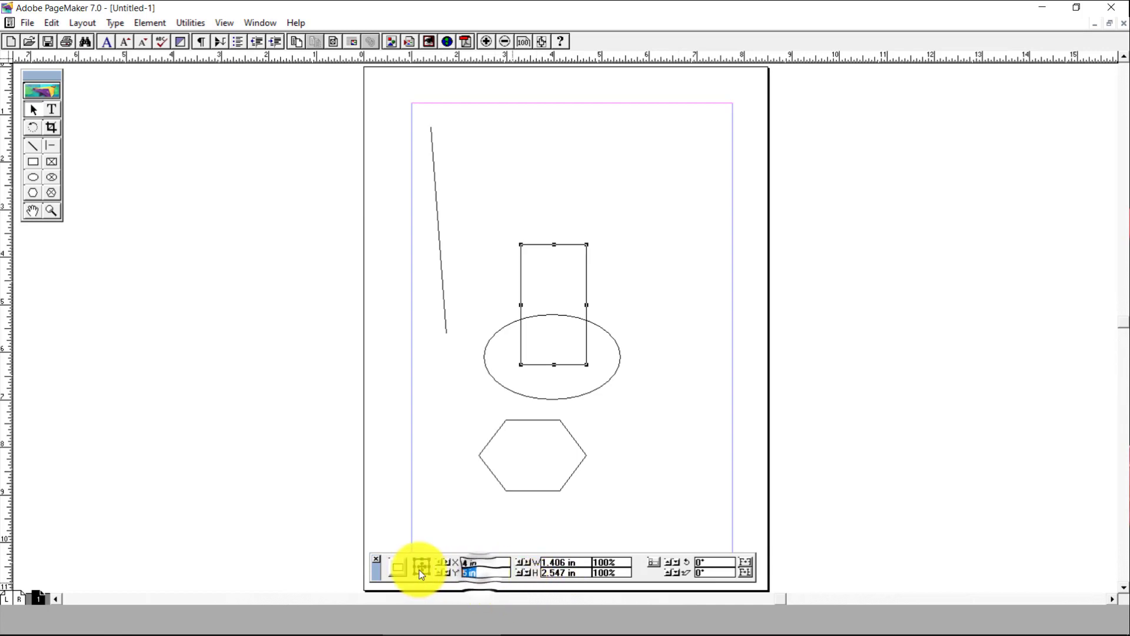
pyautogui.write('3')
pyautogui.press('Return')
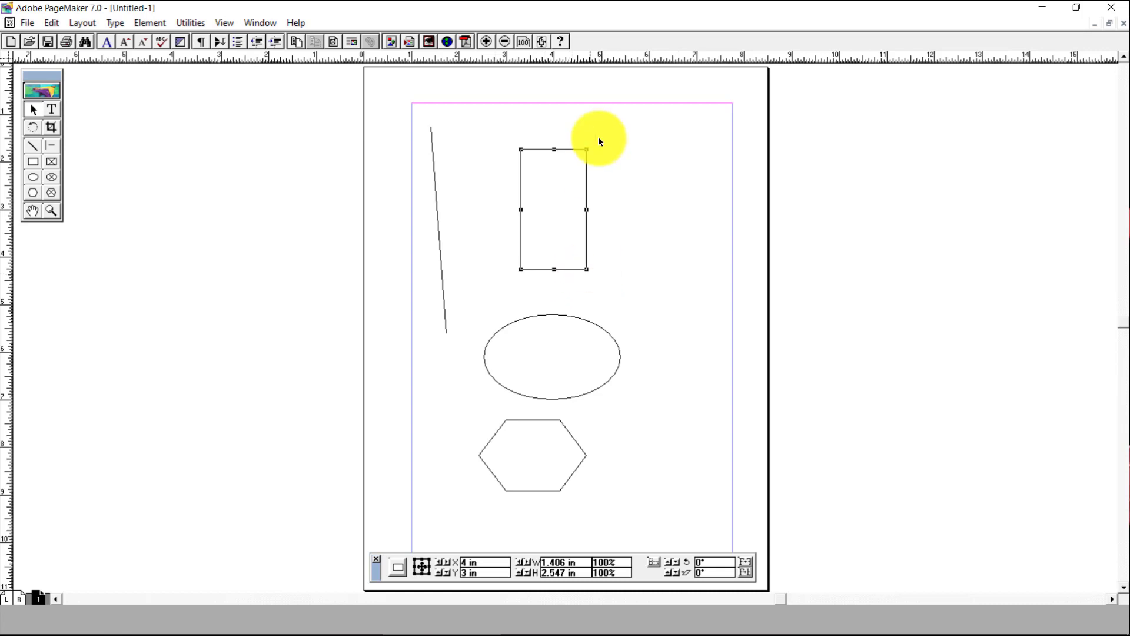
# Step: Set the rectangle's width to 2 in and its height to 3 in
pyautogui.doubleClick(567, 567)
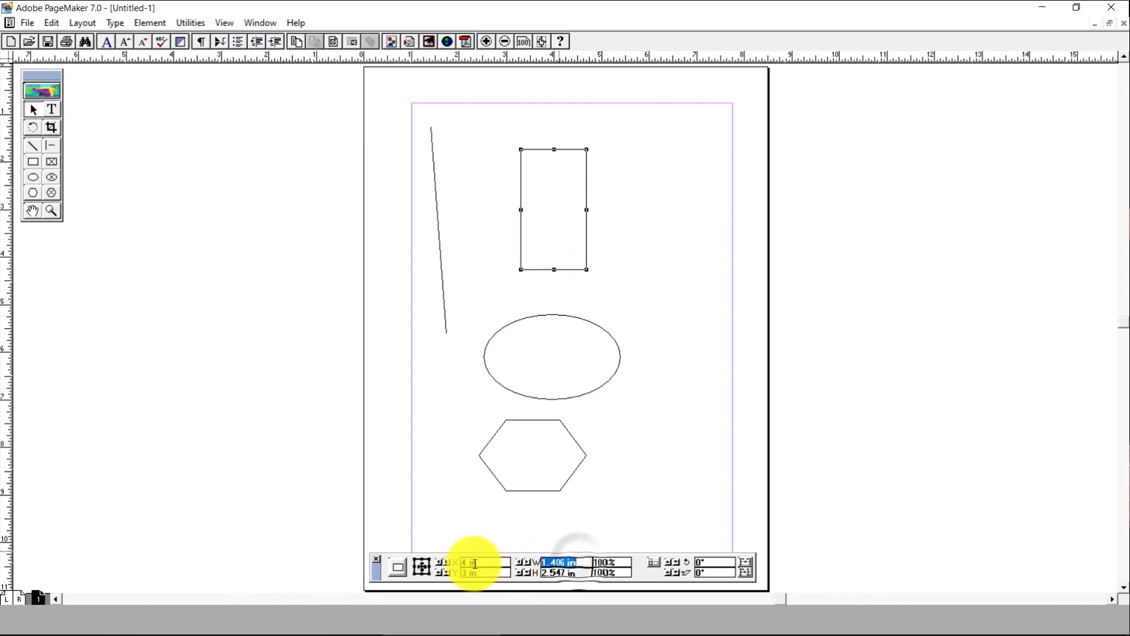
pyautogui.write('2')
pyautogui.press('Return')
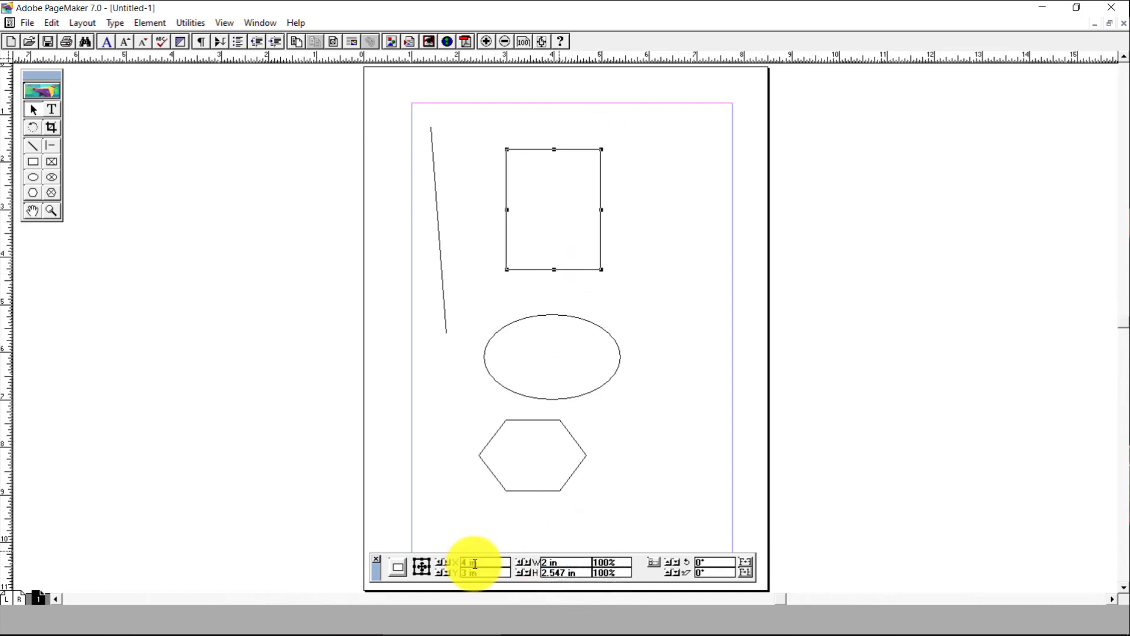
pyautogui.doubleClick(574, 573)
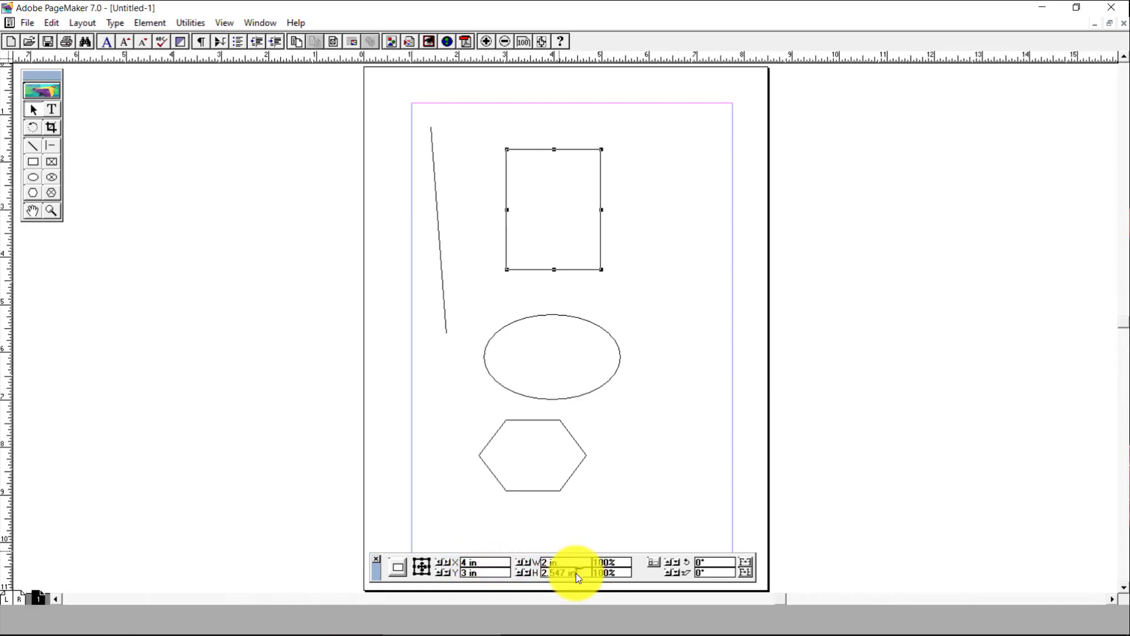
pyautogui.write('3')
pyautogui.press('Return')
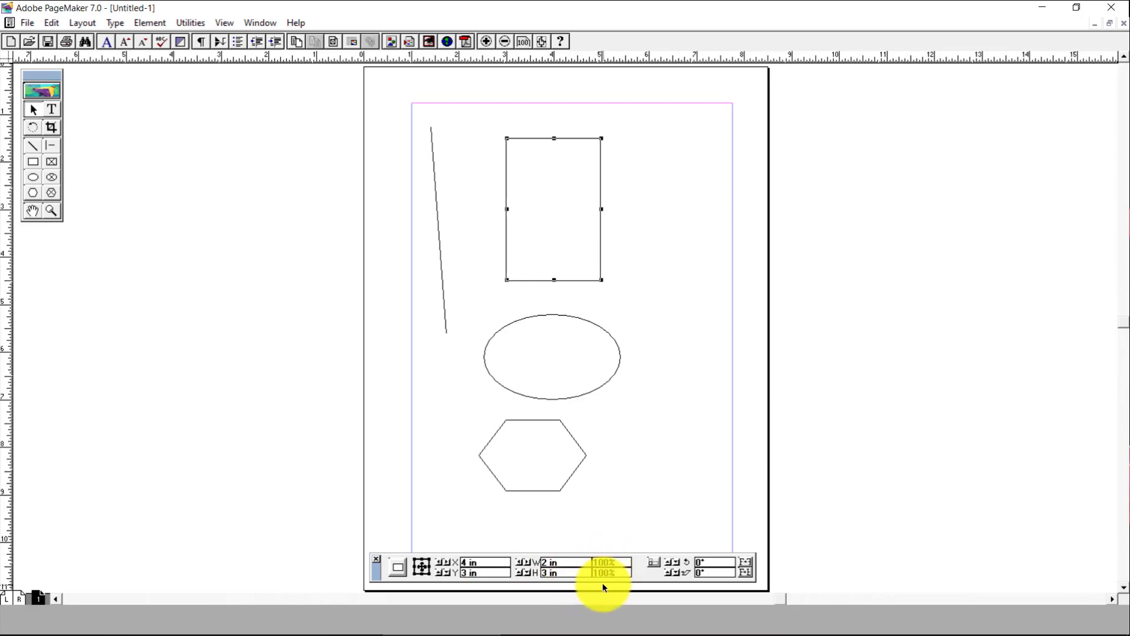
# Step: Scale the rectangle's width to 50%, and scale the reduced width to 150%
pyautogui.doubleClick(603, 564)
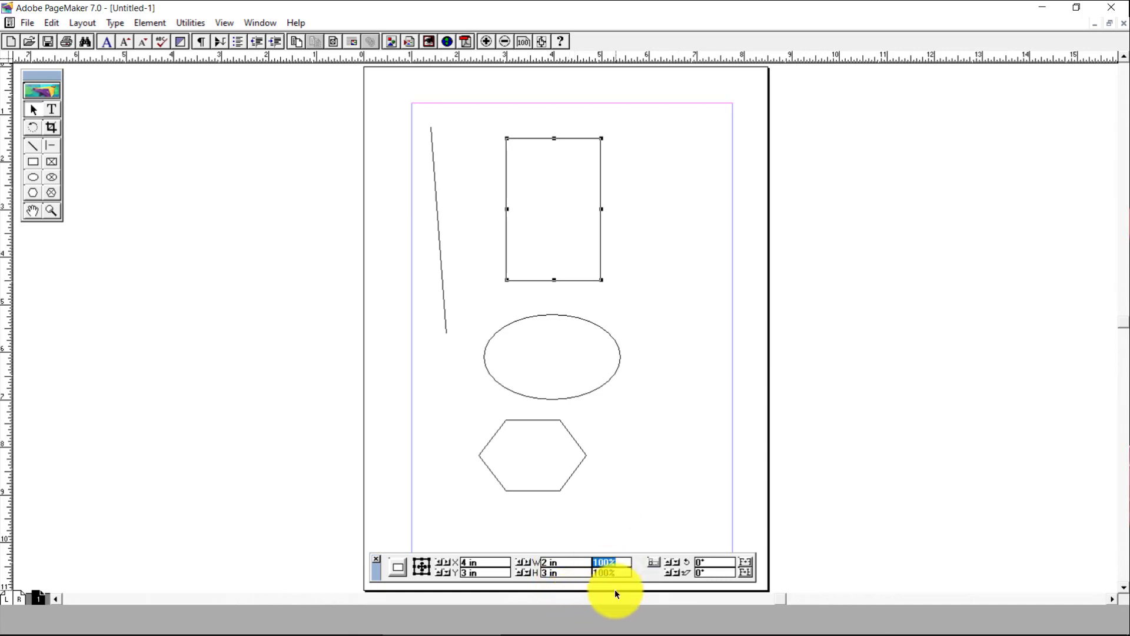
pyautogui.write('50')
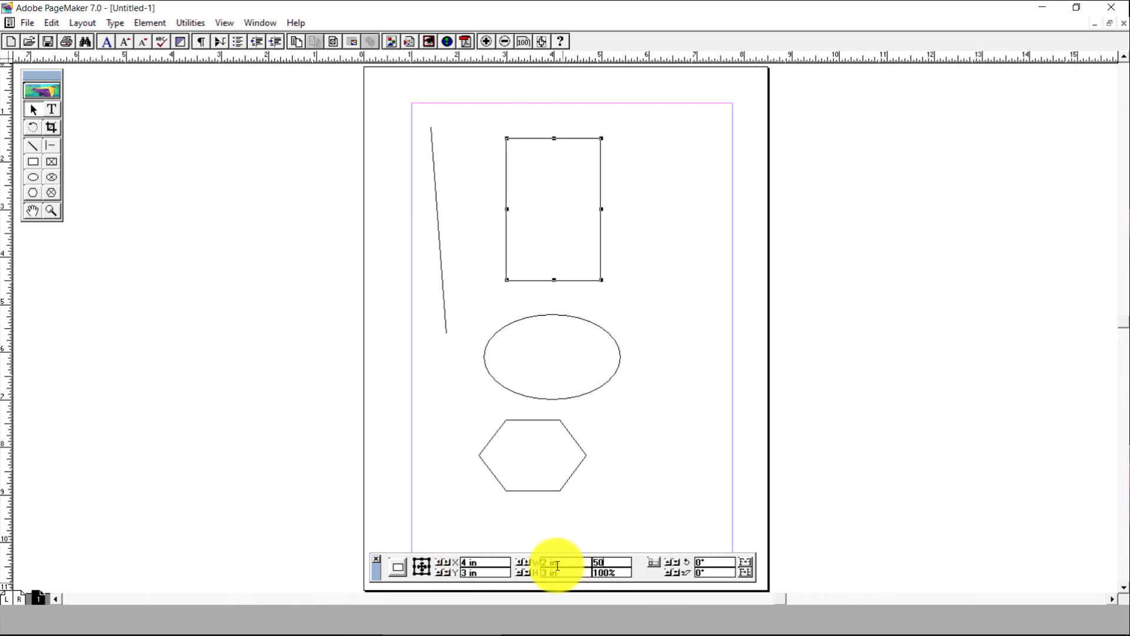
pyautogui.press('Return')
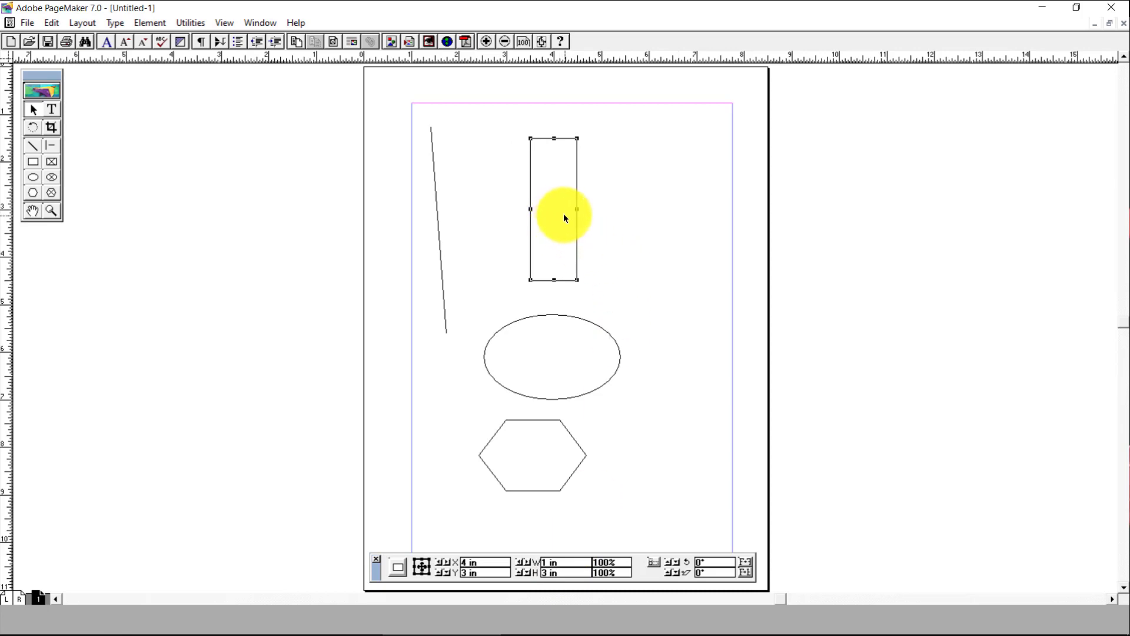
pyautogui.click(604, 563)
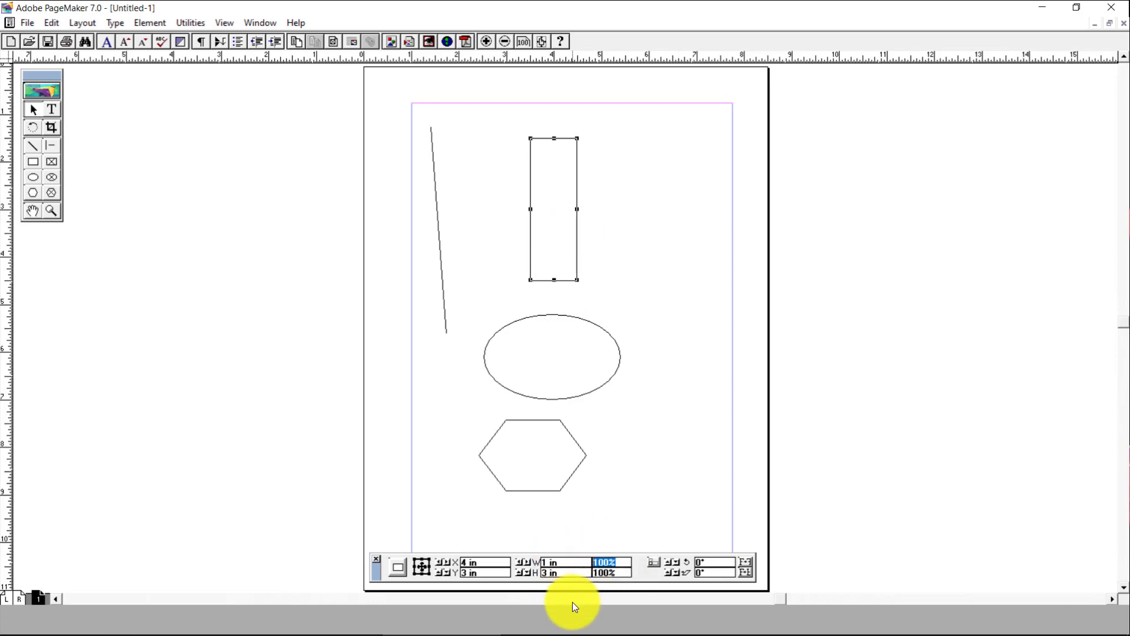
pyautogui.write('150')
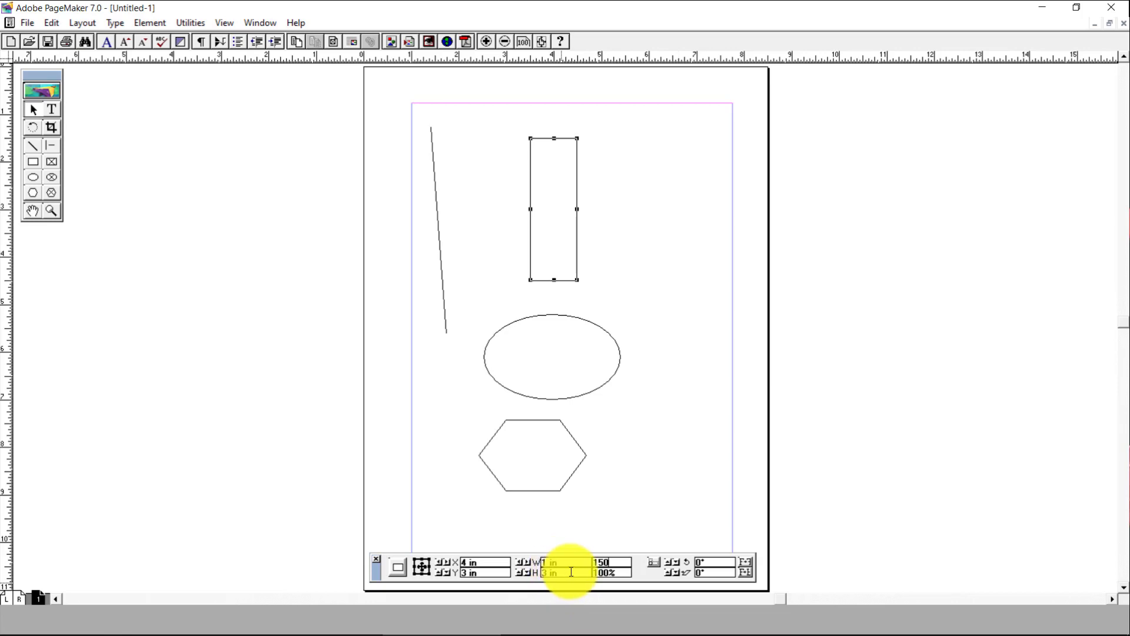
pyautogui.press('Return')
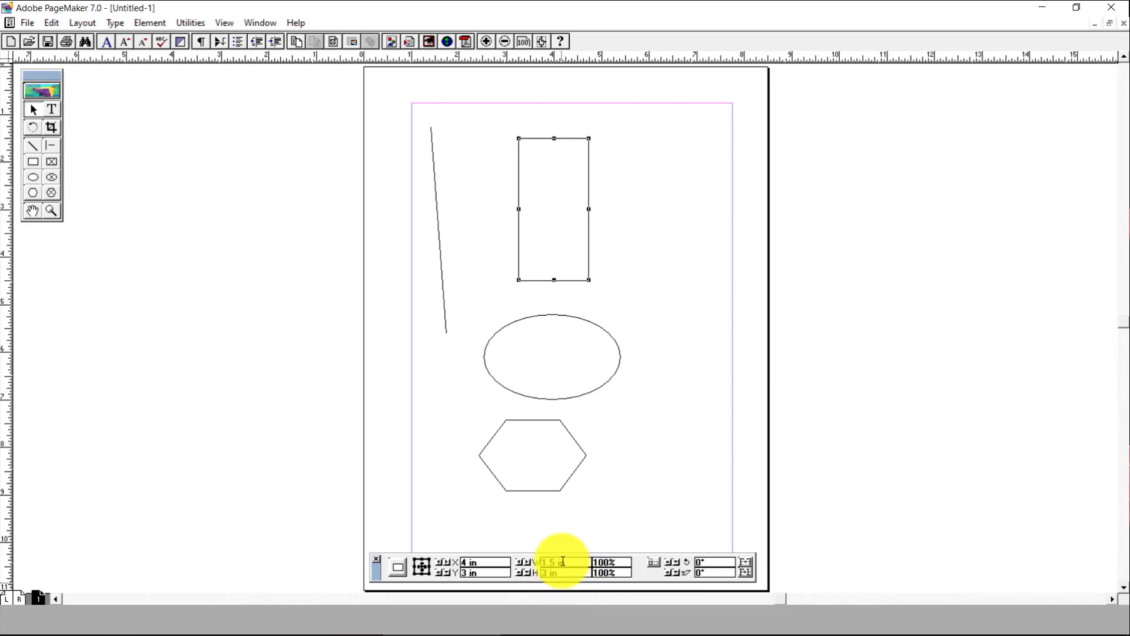
pyautogui.click(624, 574)
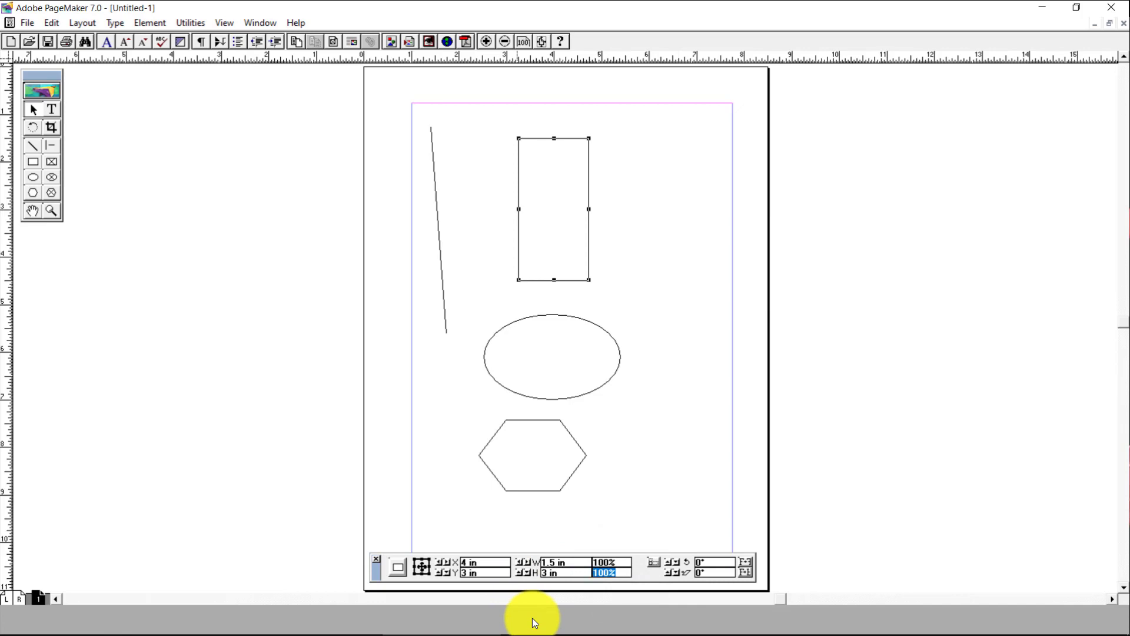
# Step: Rotate the rectangle about its centre to 30°, and change the rotation angle to -20°
pyautogui.click(707, 564)
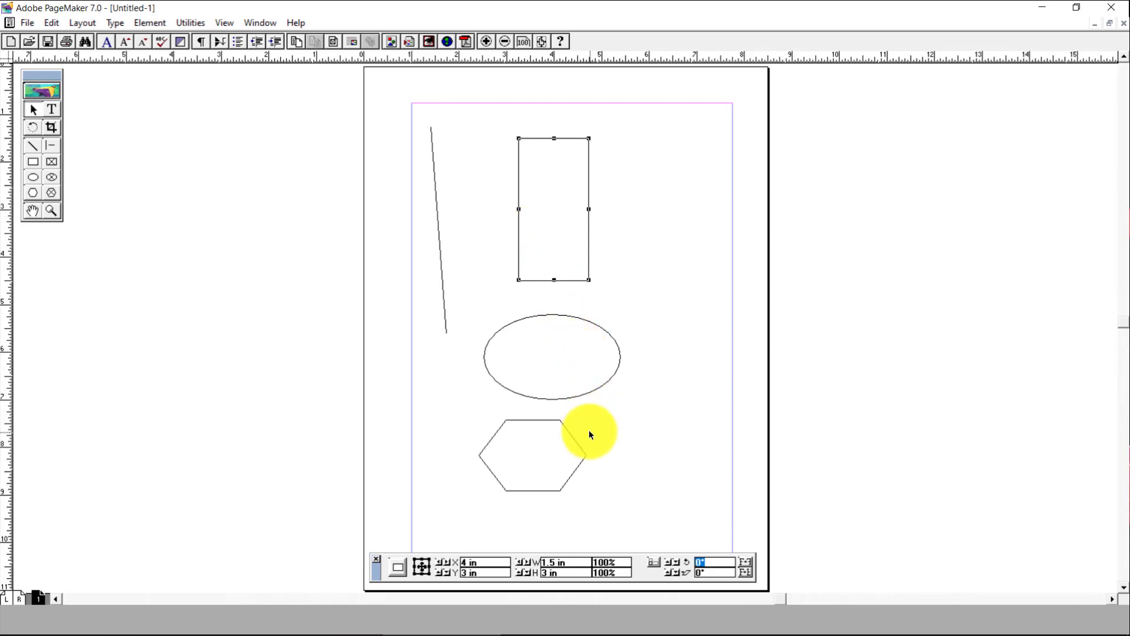
pyautogui.write('30')
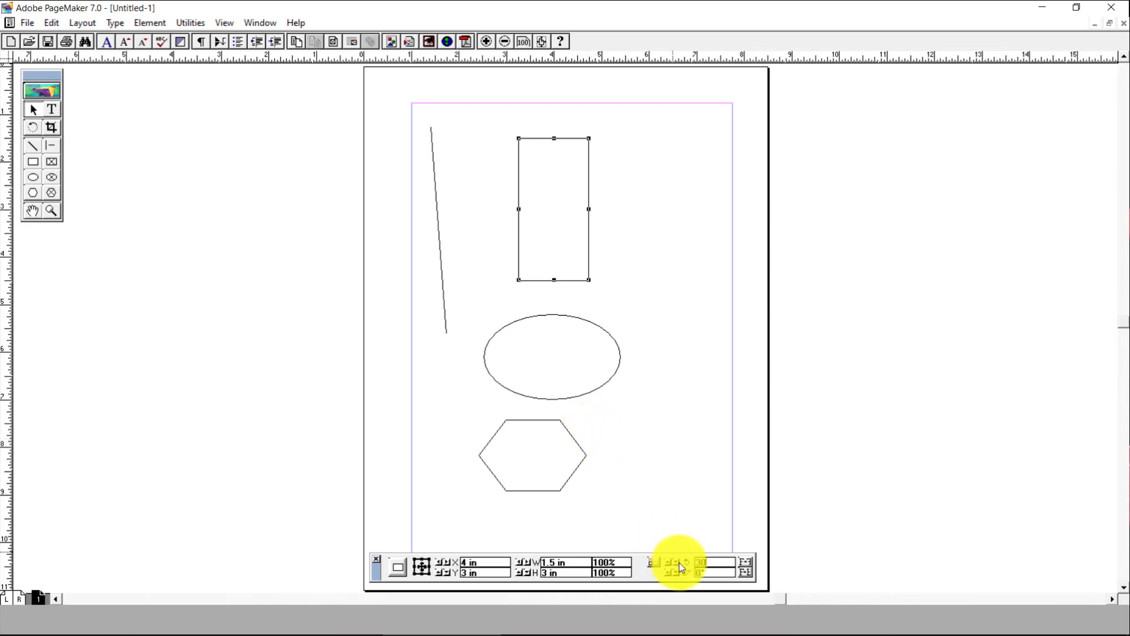
pyautogui.press('Return')
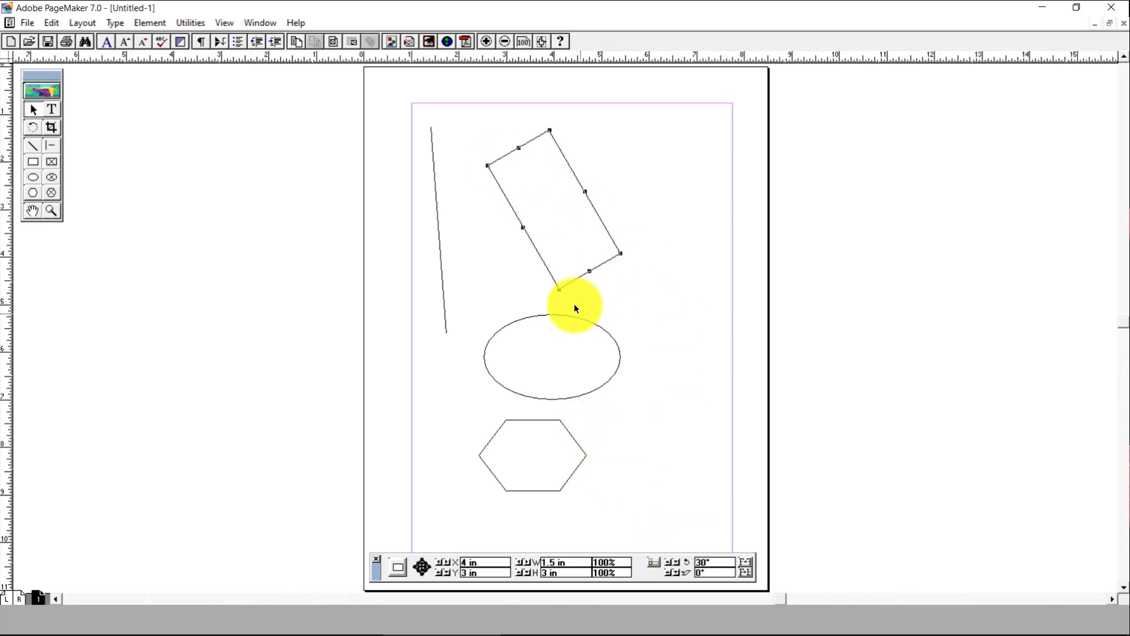
pyautogui.doubleClick(709, 563)
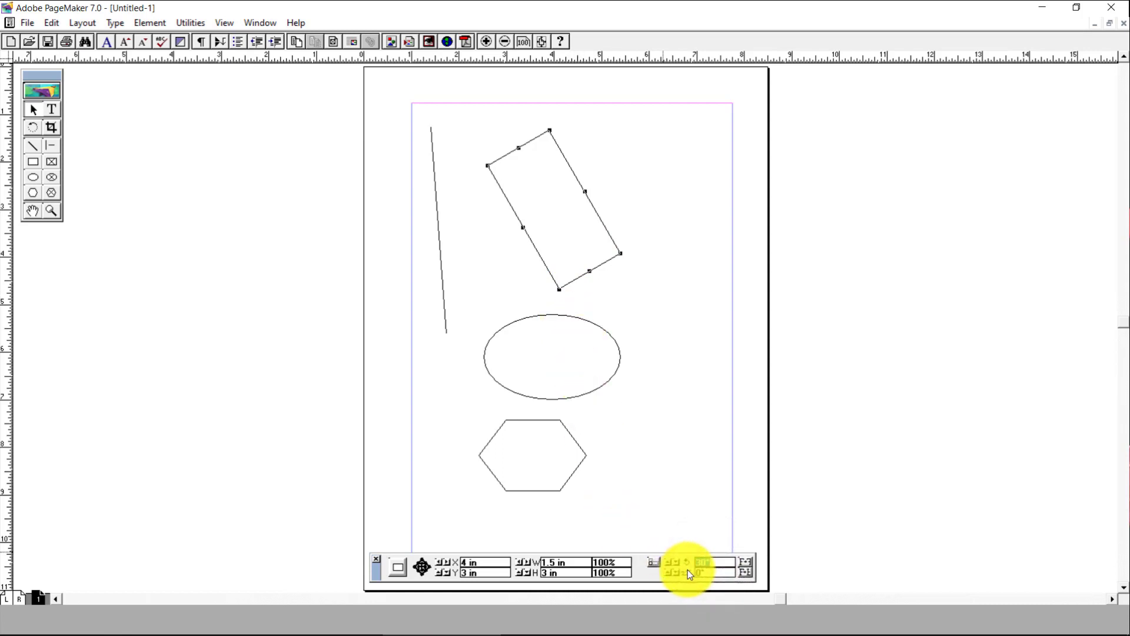
pyautogui.write('-20')
pyautogui.press('Return')
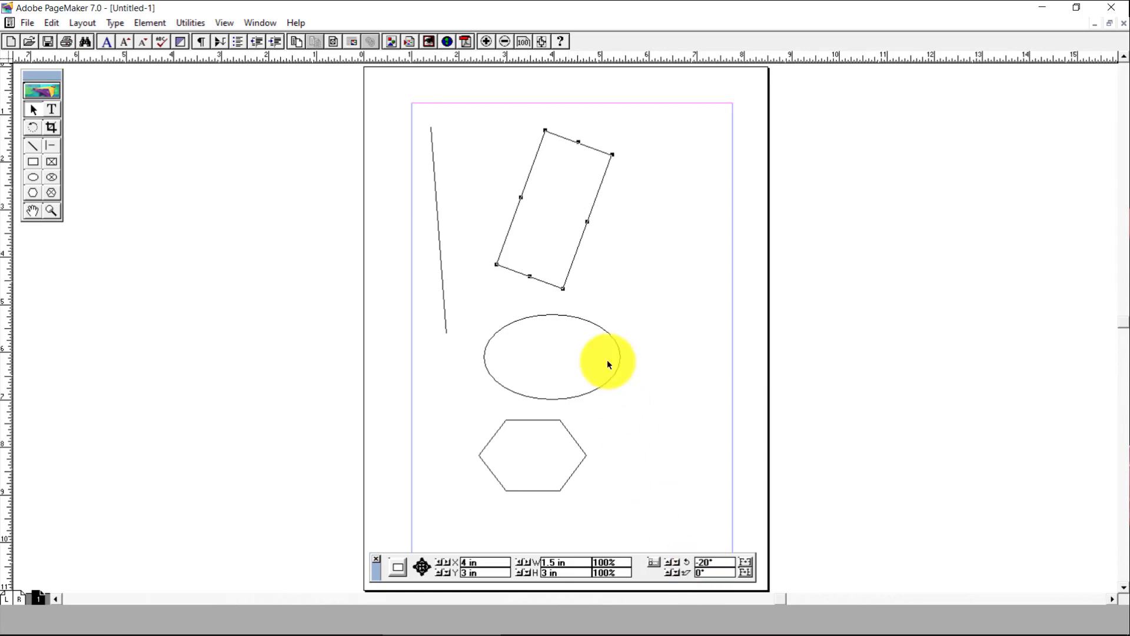
# Step: Set the rotation angle of the line near the page's left margin to 20°
pyautogui.click(442, 299)
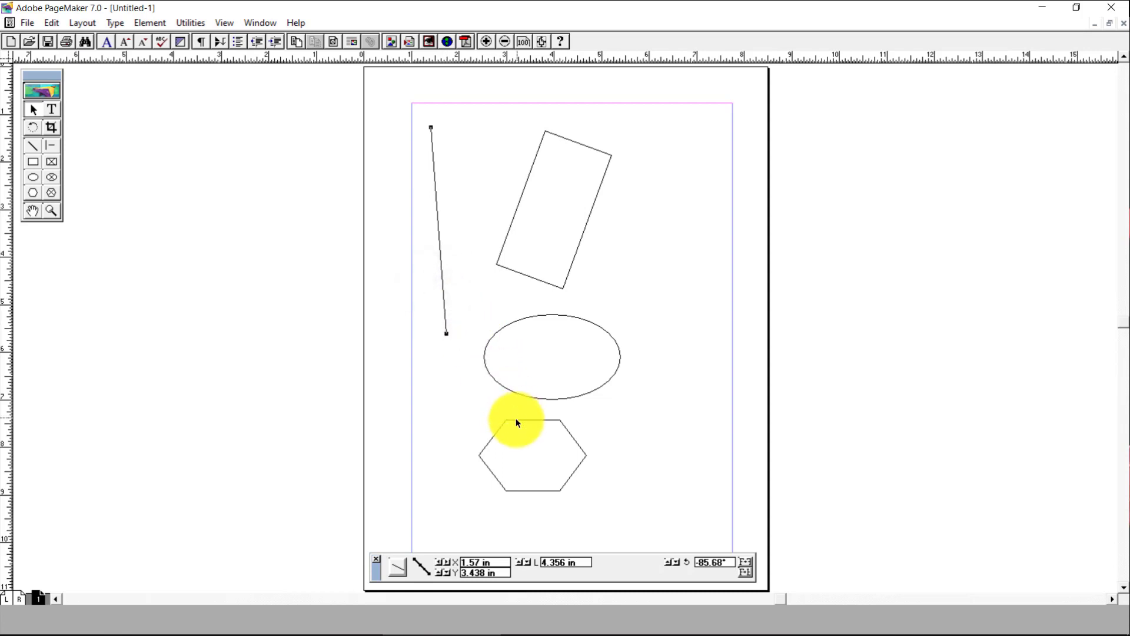
pyautogui.doubleClick(728, 562)
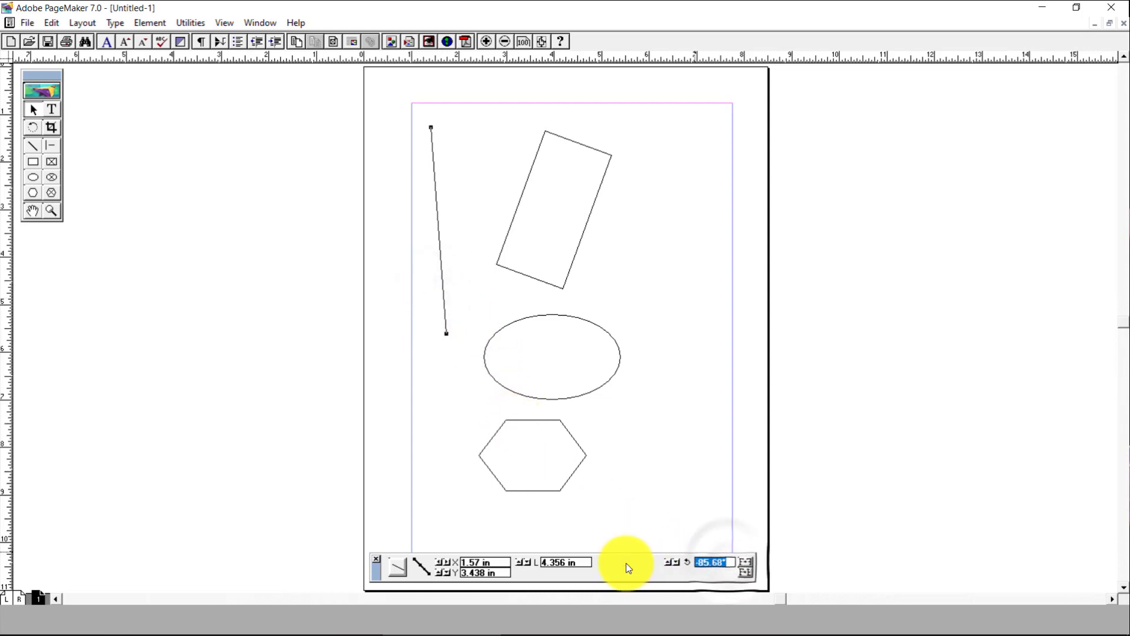
pyautogui.write('20')
pyautogui.press('Return')
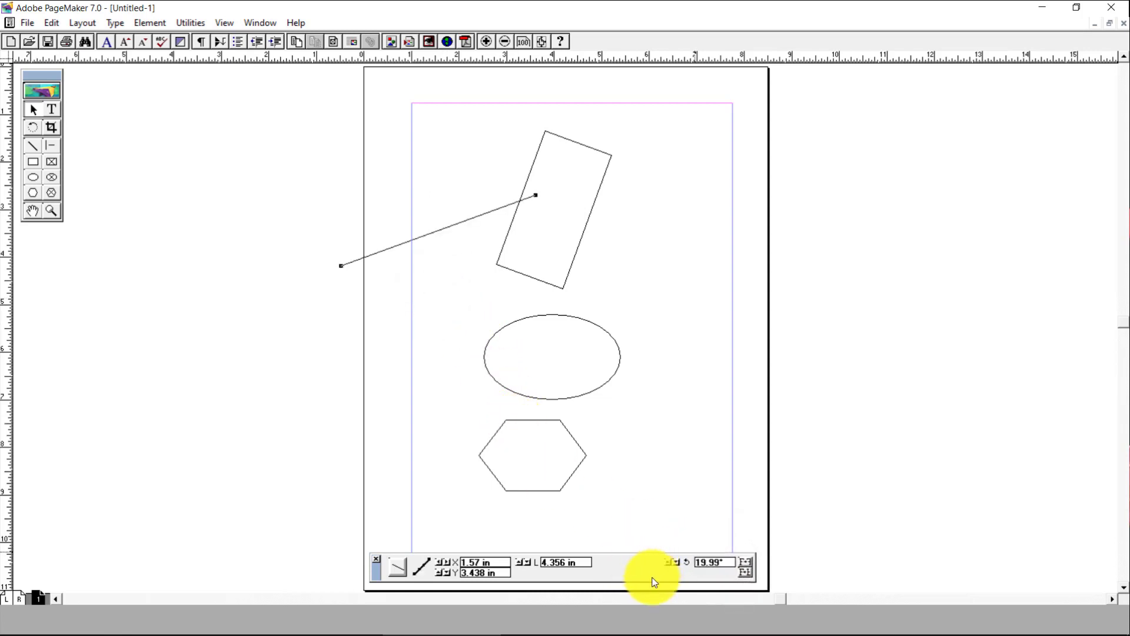
# Step: Rotate the ellipse about its centre to 25°
pyautogui.click(569, 318)
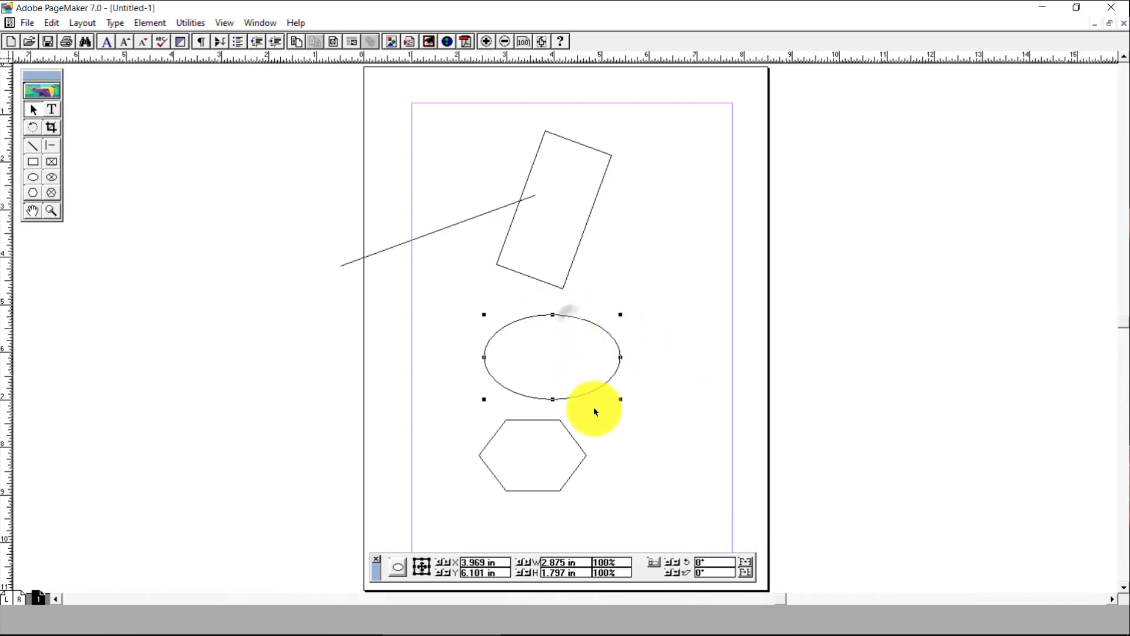
pyautogui.doubleClick(715, 562)
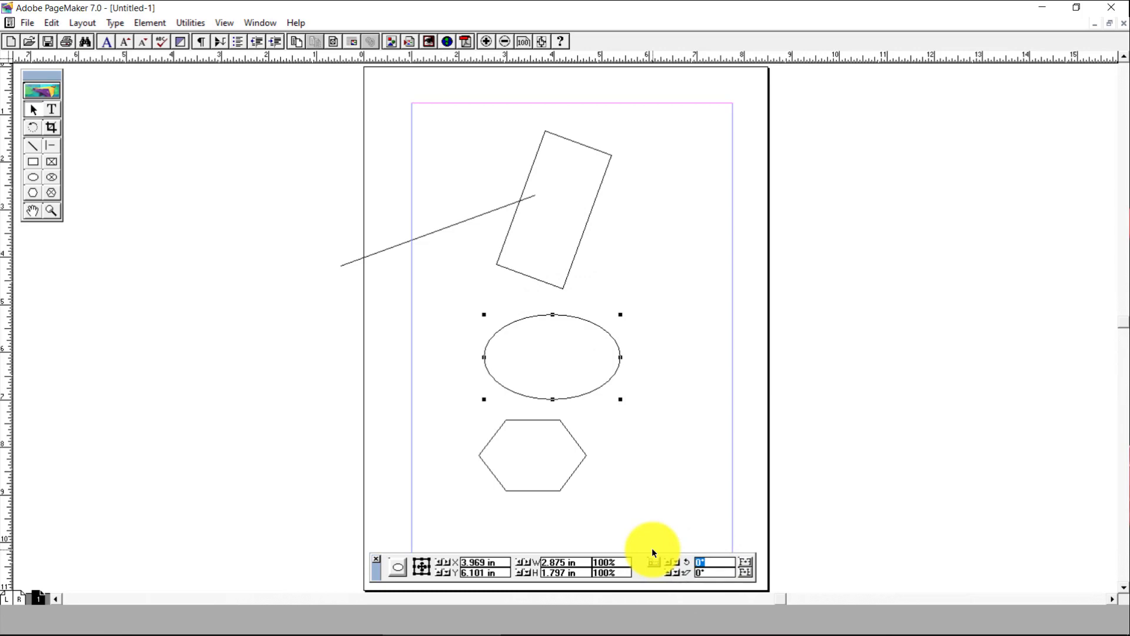
pyautogui.write('25')
pyautogui.press('Return')
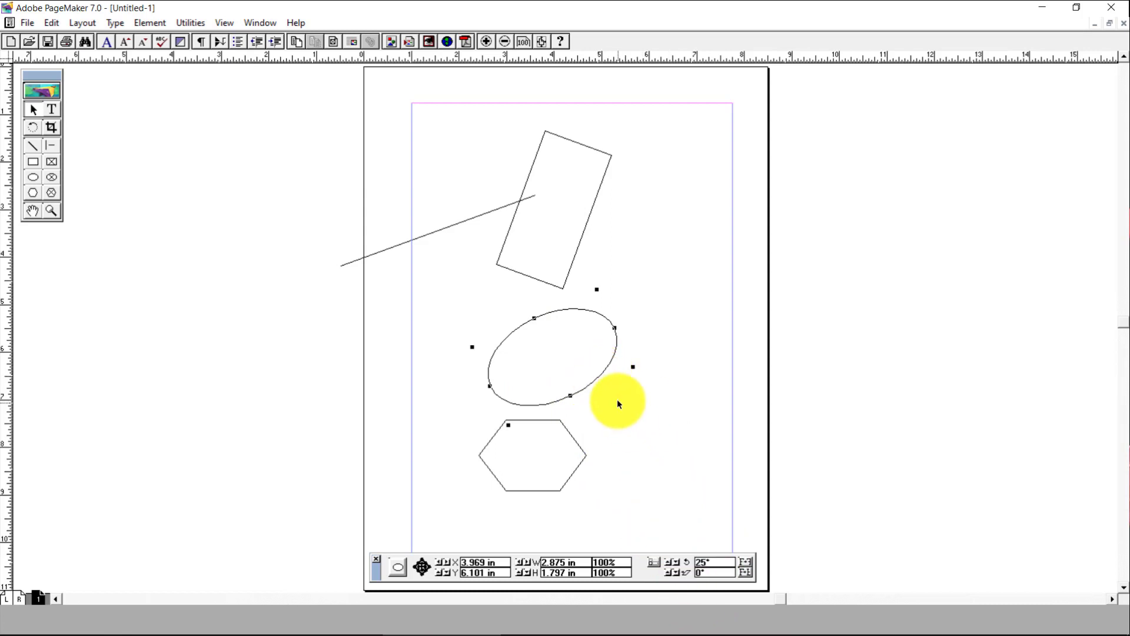
# Step: Straighten the tilted rectangle by setting its rotation angle to 0°
pyautogui.click(566, 282)
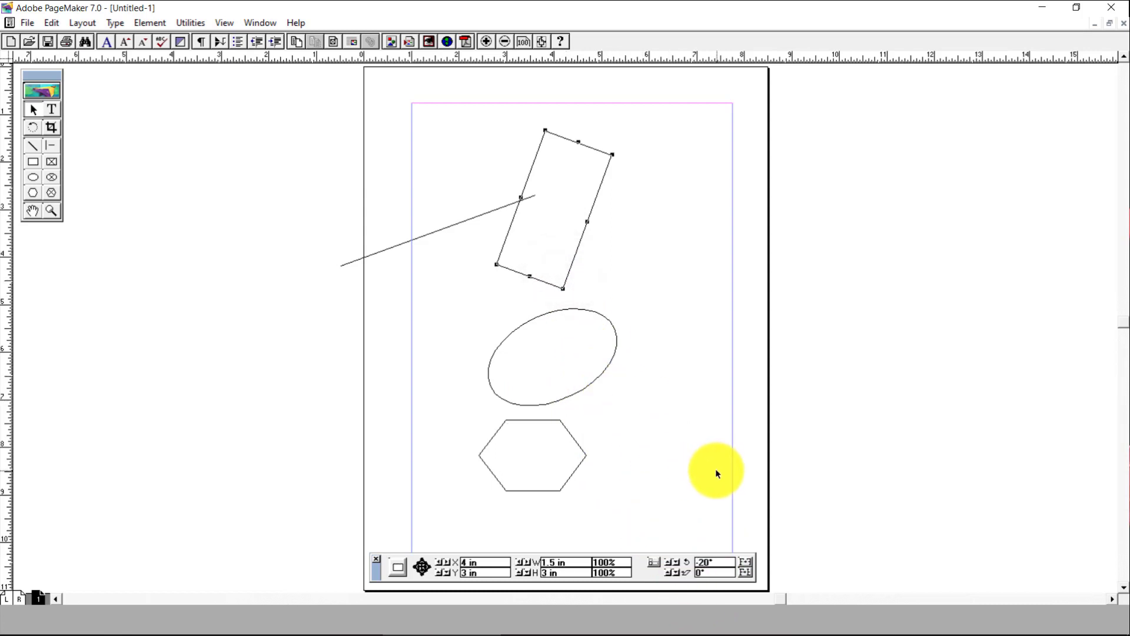
pyautogui.click(709, 574)
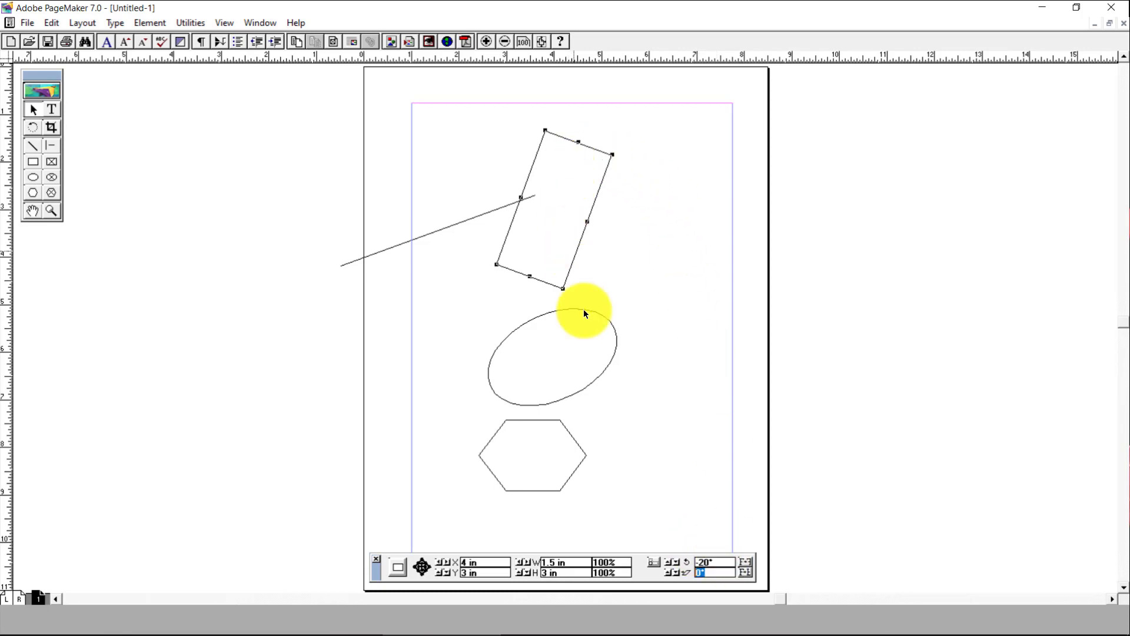
pyautogui.doubleClick(707, 561)
pyautogui.write('0')
pyautogui.press('Return')
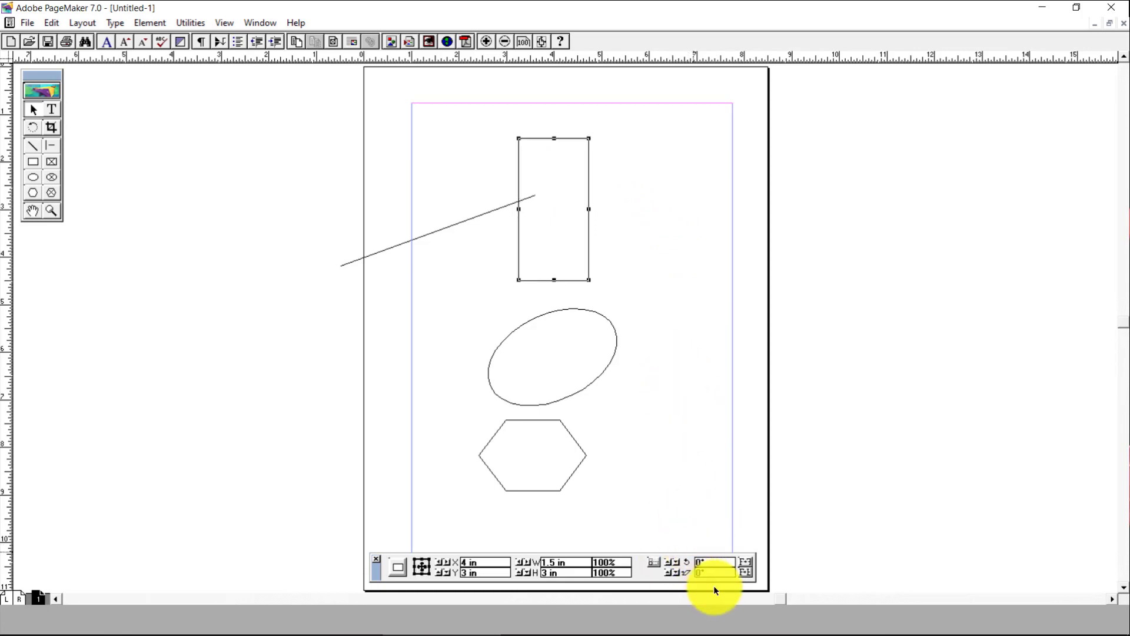
# Step: Skew the rectangle by 25° about its centre, and set its skew angle back to 0°
pyautogui.moveTo(708, 574); pyautogui.dragTo(679, 588)
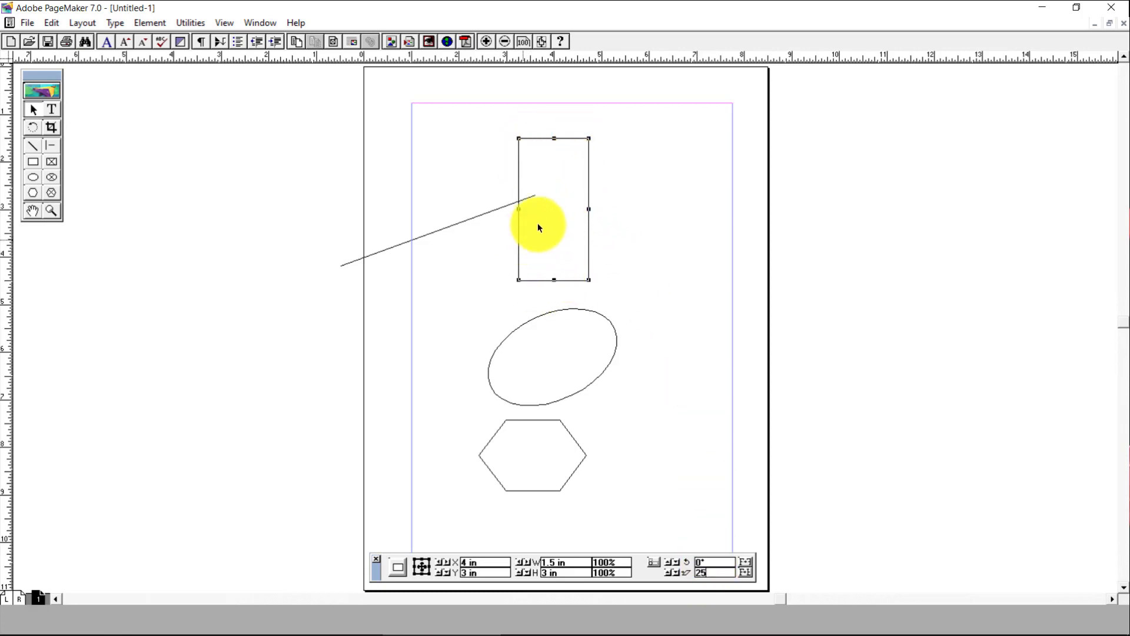
pyautogui.press('Return')
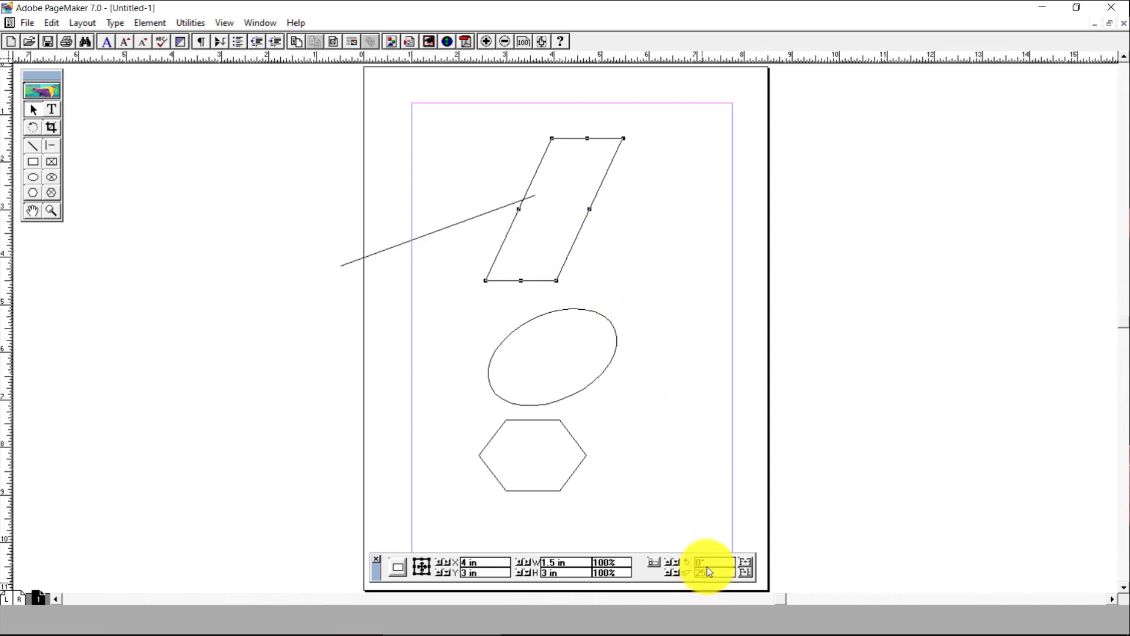
pyautogui.moveTo(713, 572); pyautogui.dragTo(658, 571)
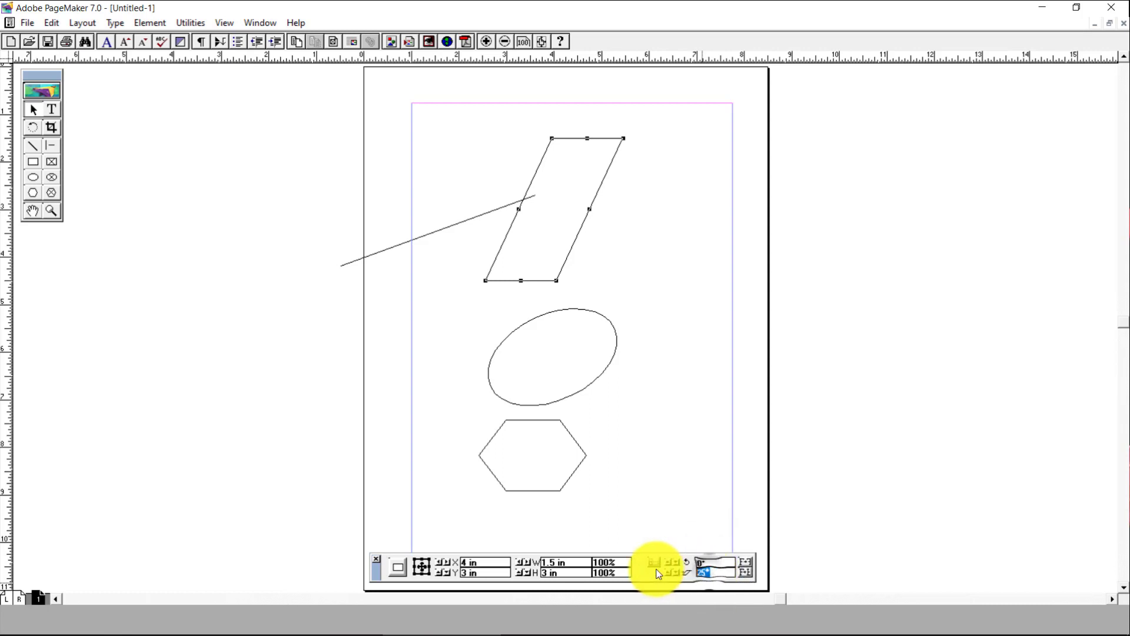
pyautogui.write('0')
pyautogui.press('Return')
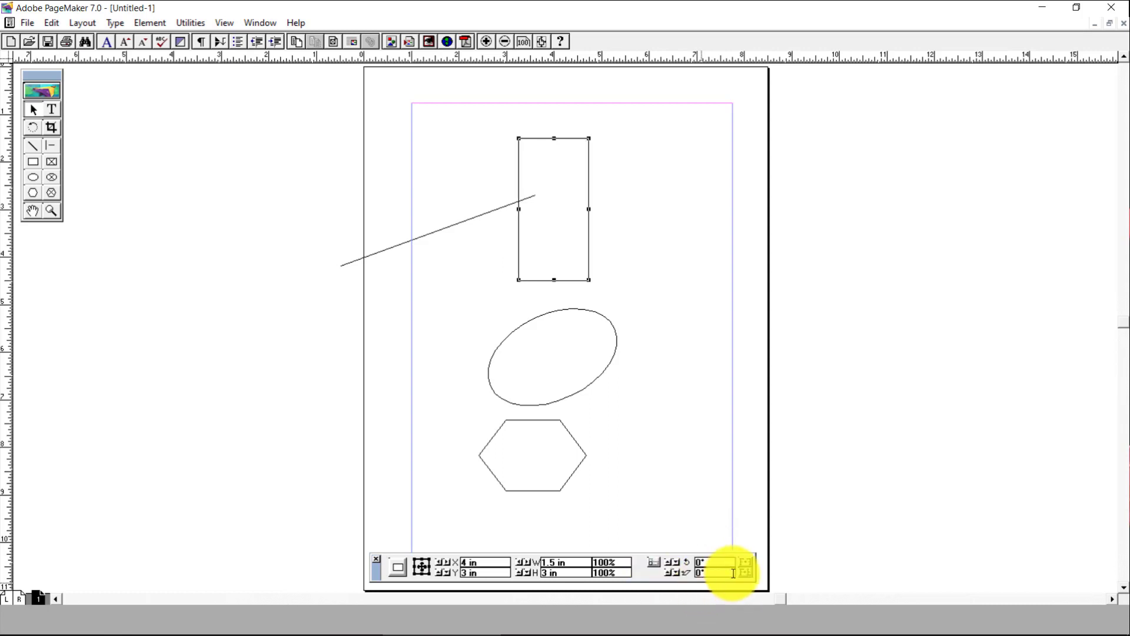
# Step: Rotate the rectangle about its centre to 25°
pyautogui.moveTo(711, 562); pyautogui.dragTo(669, 569)
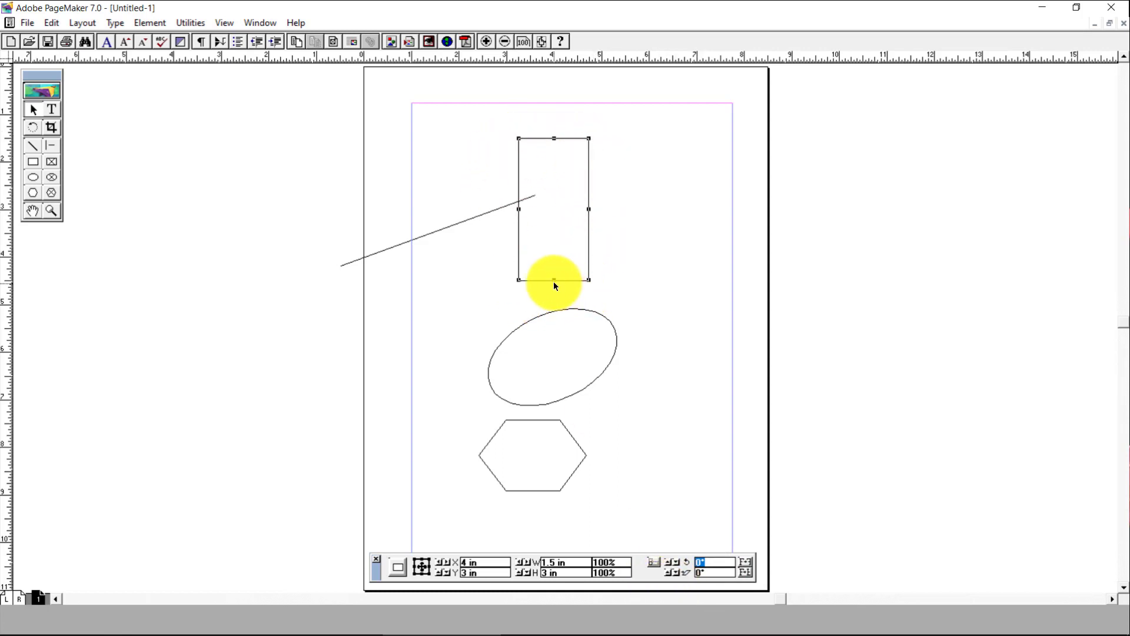
pyautogui.write('25')
pyautogui.press('Return')
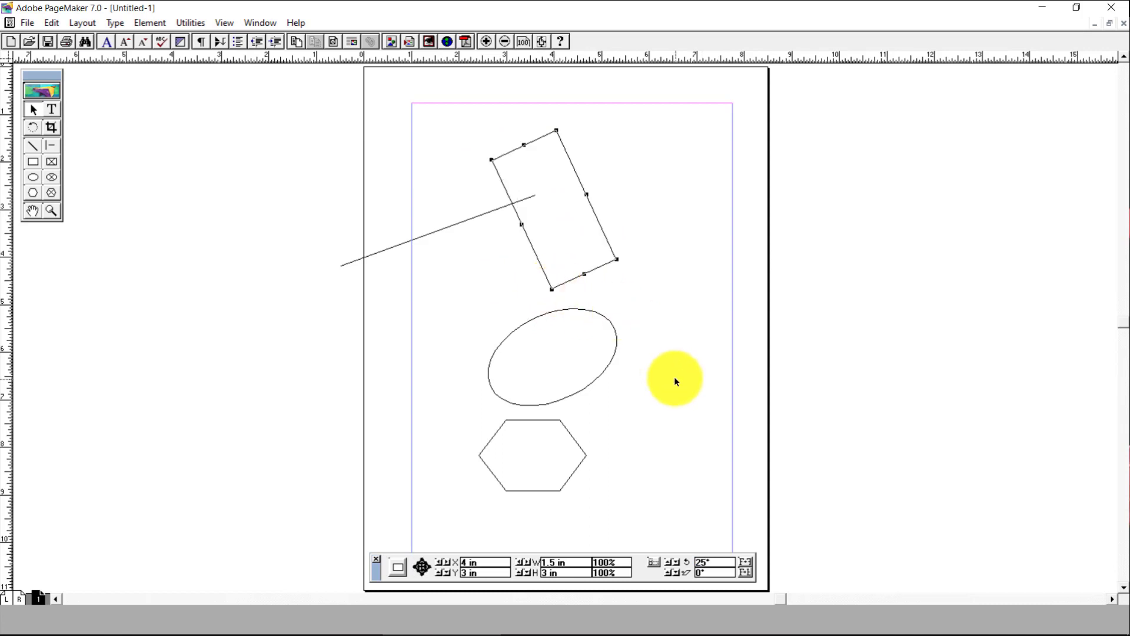
# Step: Skew the rotated ellipse about its centre by 25°
pyautogui.click(582, 308)
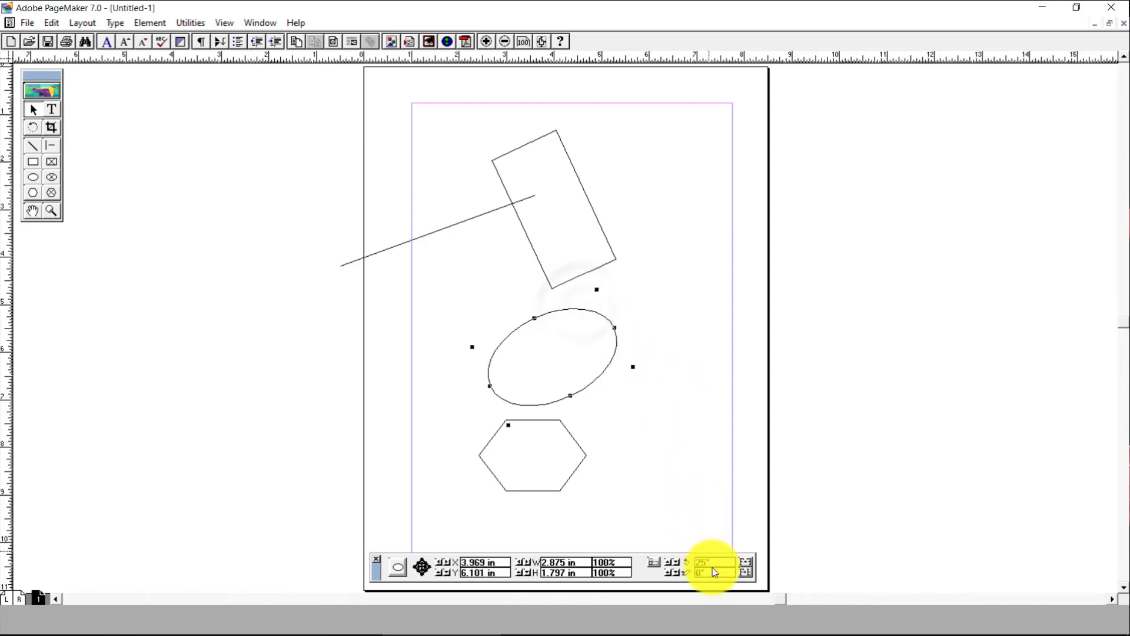
pyautogui.moveTo(684, 574); pyautogui.dragTo(611, 574)
pyautogui.write('25')
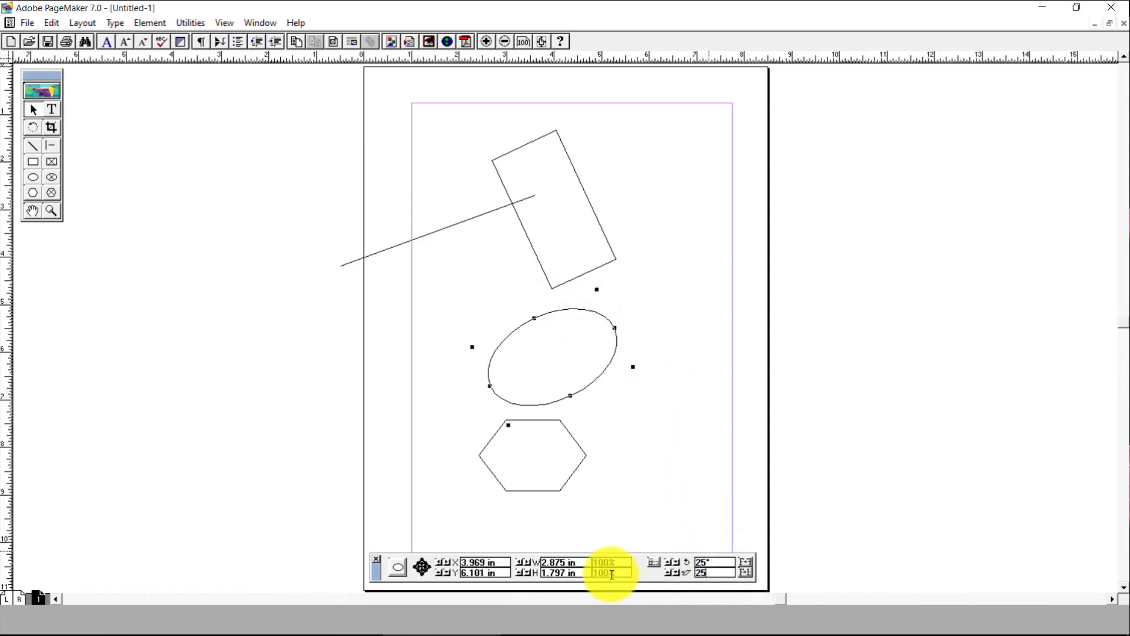
pyautogui.press('Return')
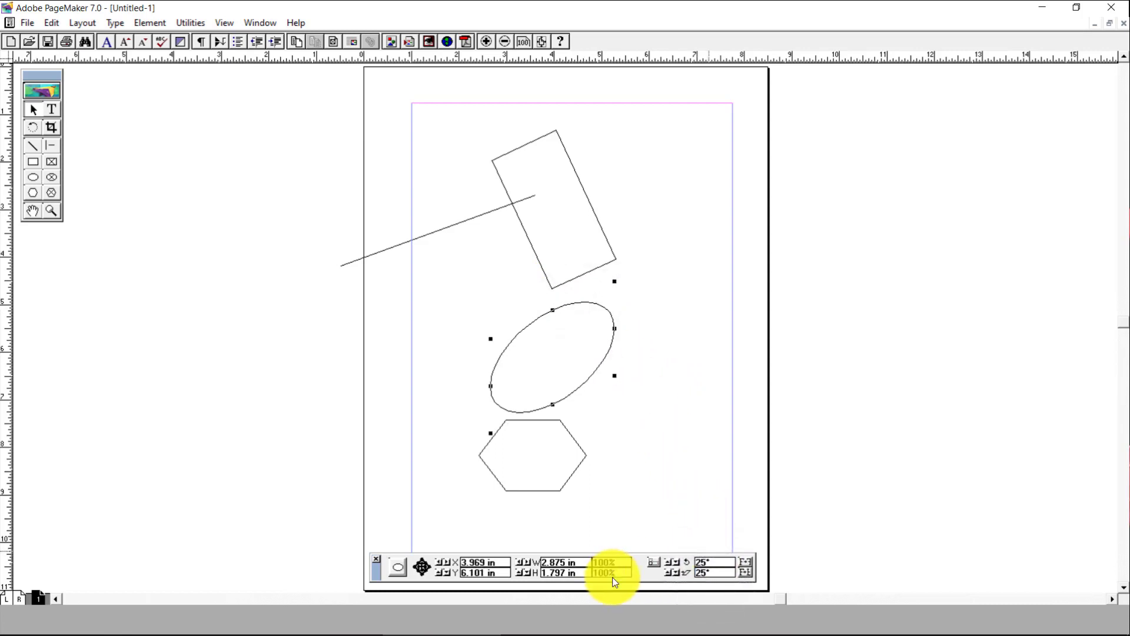
# Step: Skew the hexagon below the ellipse about its centre by 25°
pyautogui.click(572, 437)
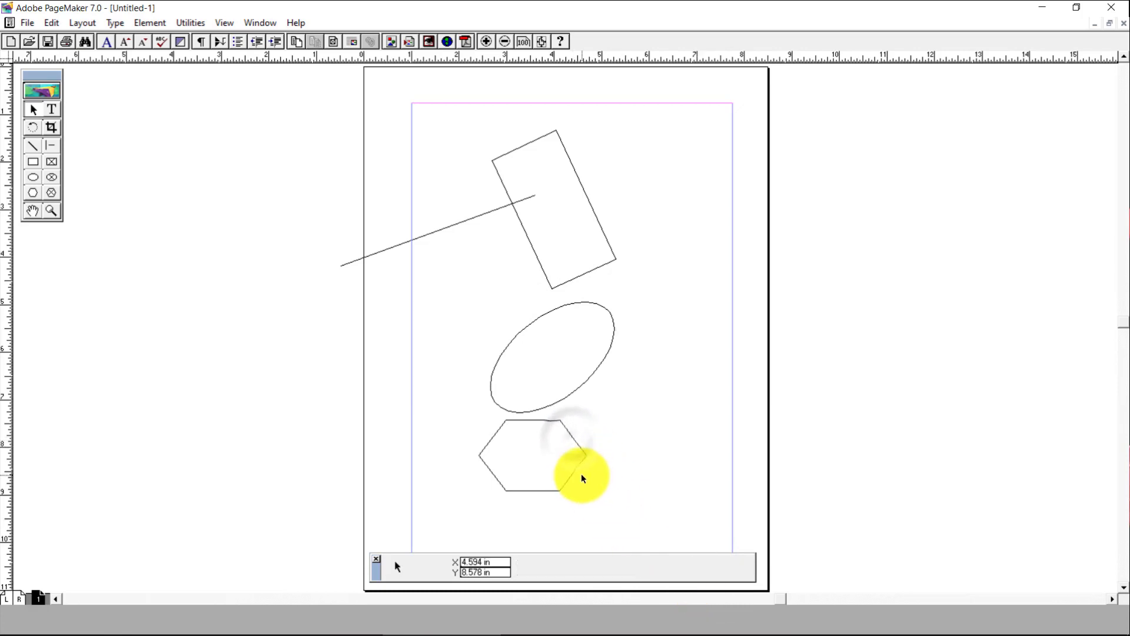
pyautogui.moveTo(708, 572); pyautogui.dragTo(662, 580)
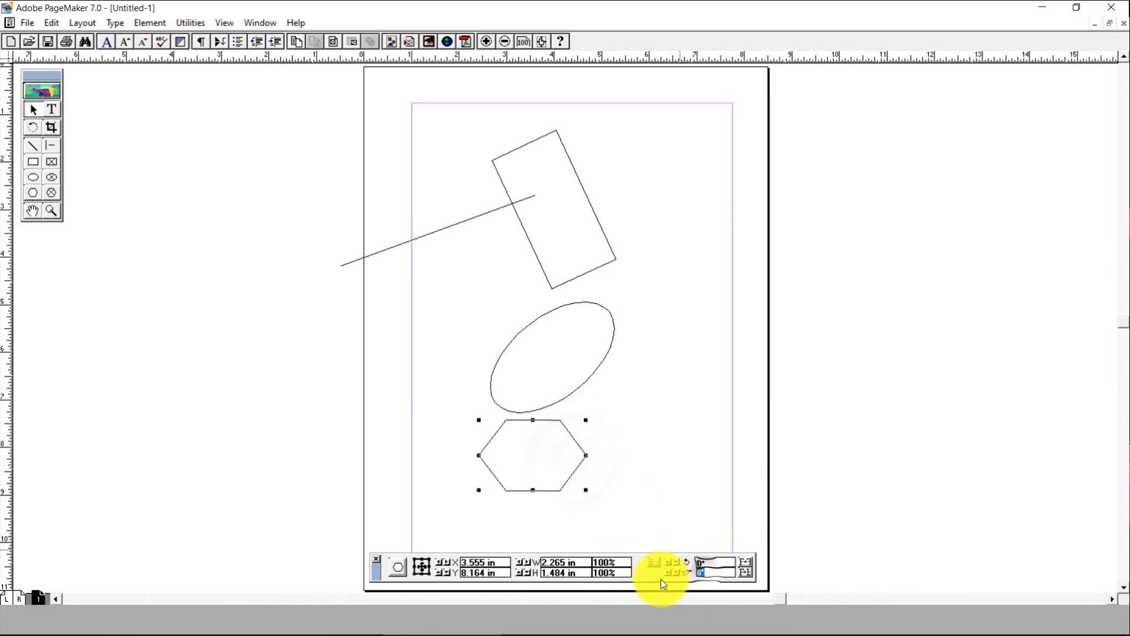
pyautogui.write('25')
pyautogui.press('Return')
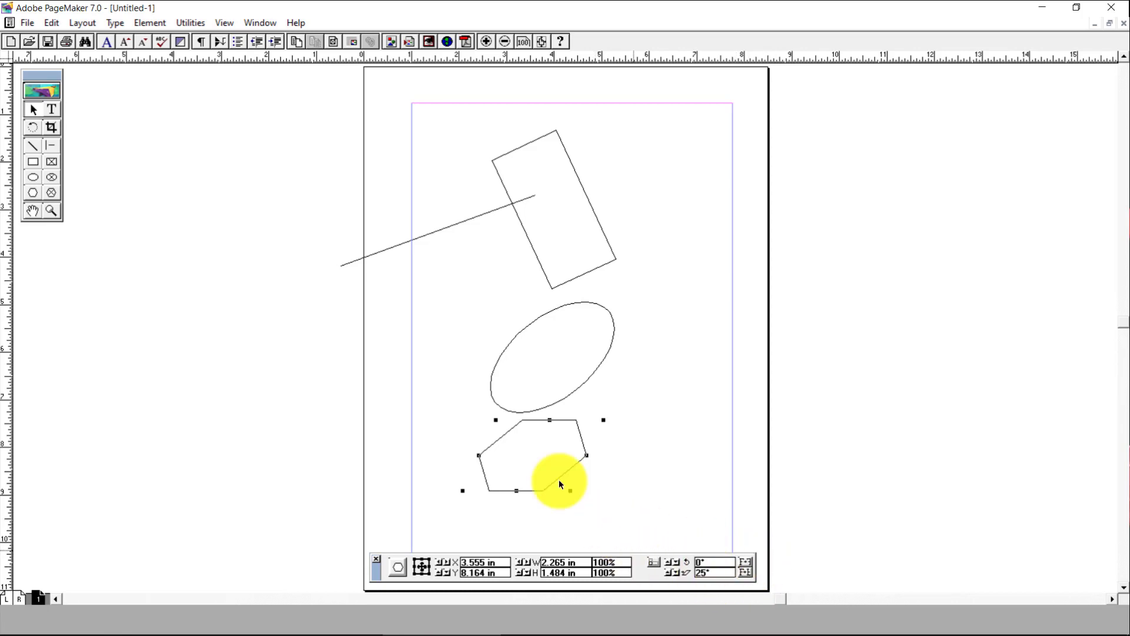
# Step: Reflect the skewed hexagon horizontally and back, and reflect it vertically and back
pyautogui.click(746, 561)
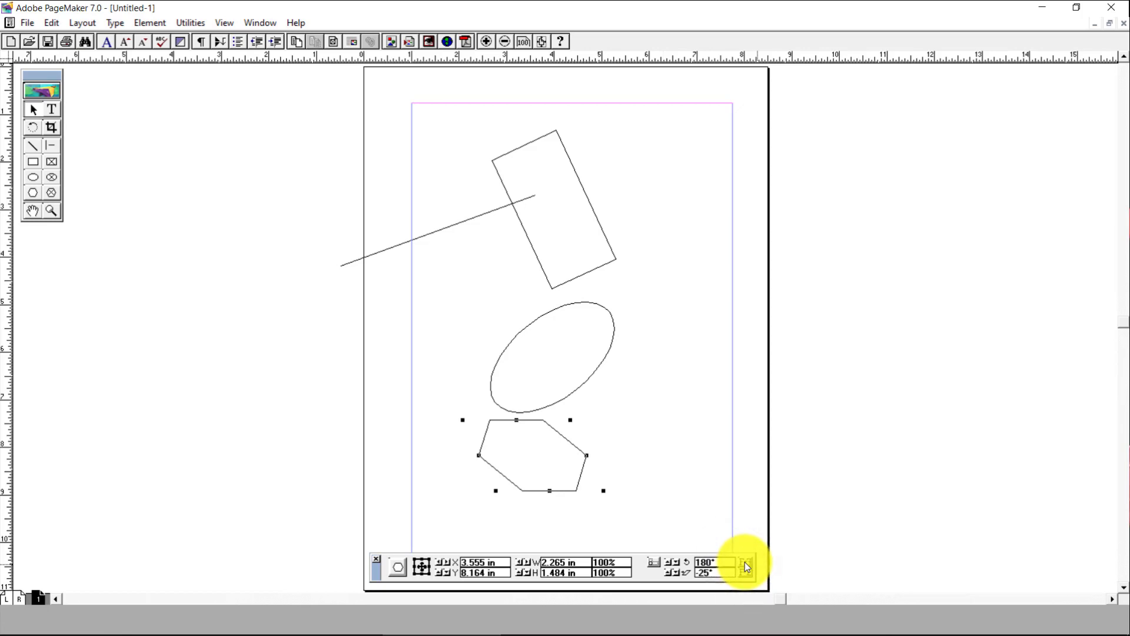
pyautogui.click(745, 562)
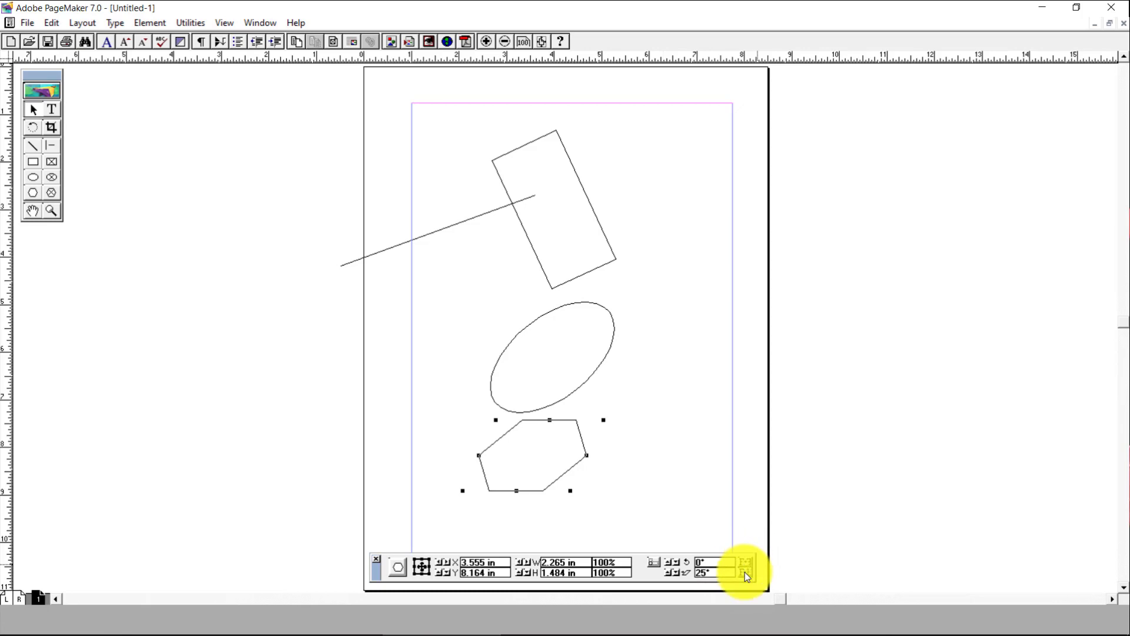
pyautogui.click(745, 571)
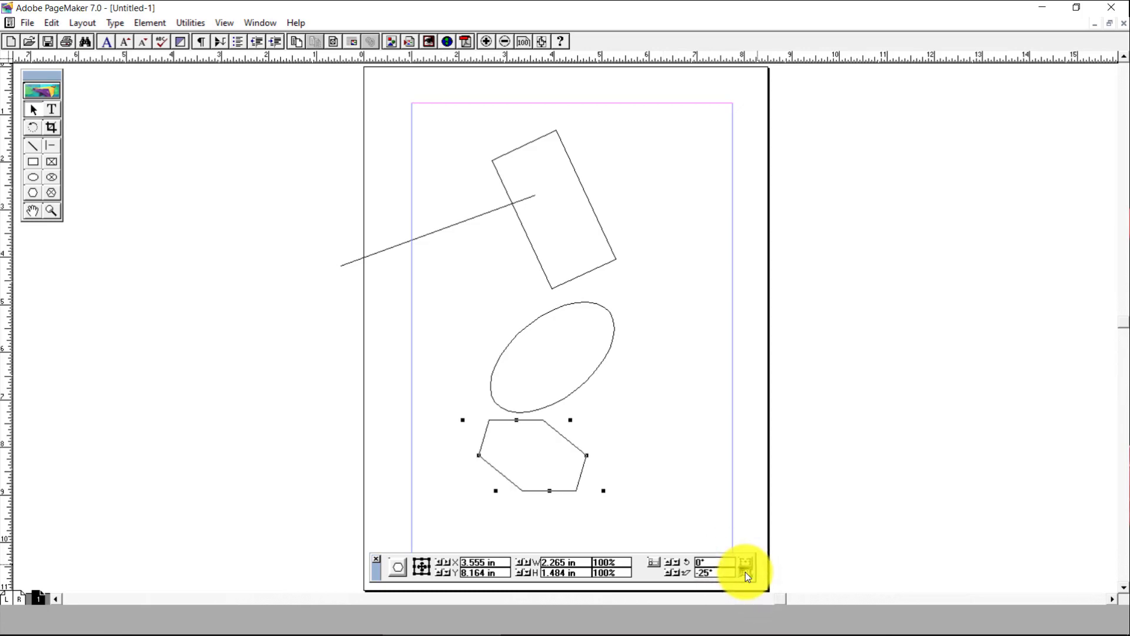
pyautogui.click(746, 571)
pyautogui.click(745, 571)
pyautogui.click(745, 571)
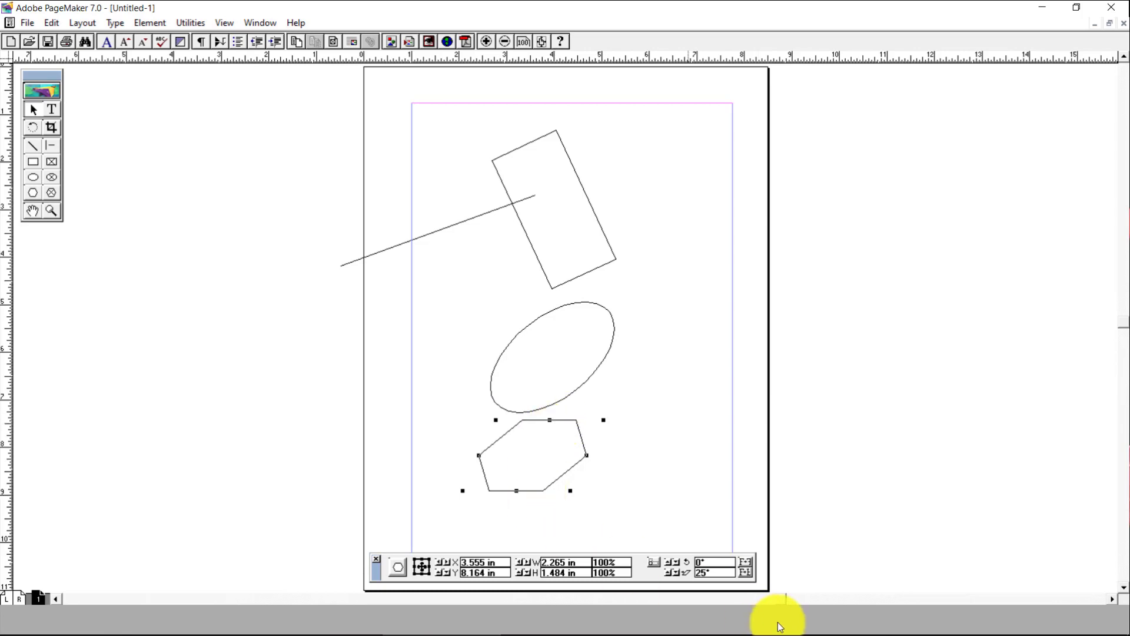
# Step: Reflect the skewed hexagon once vertically and once horizontally
pyautogui.click(746, 573)
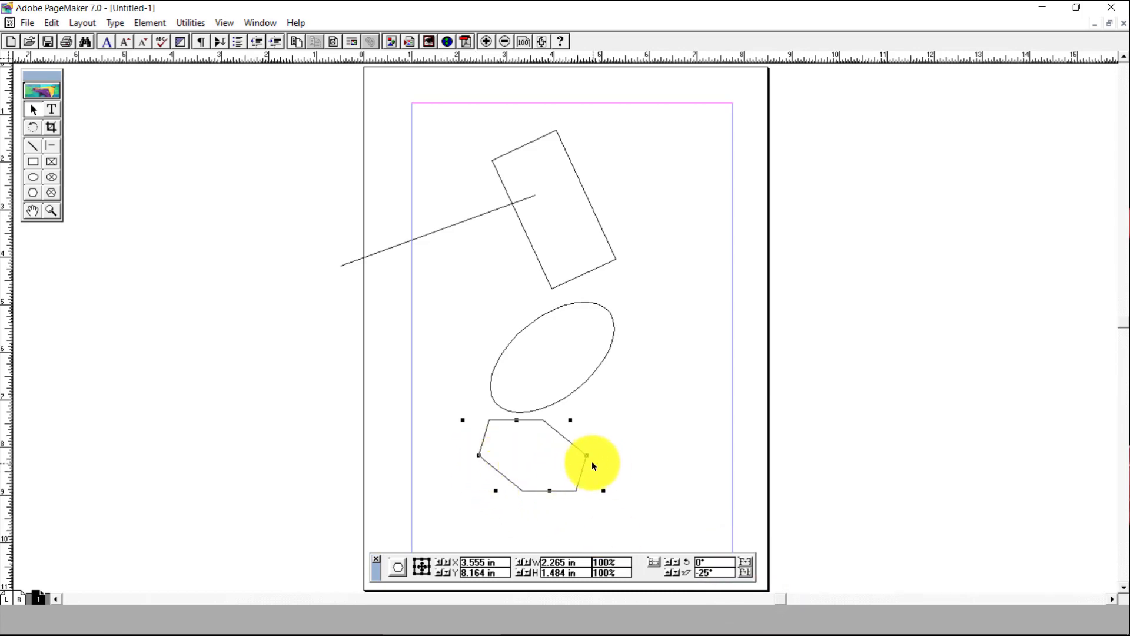
pyautogui.click(747, 561)
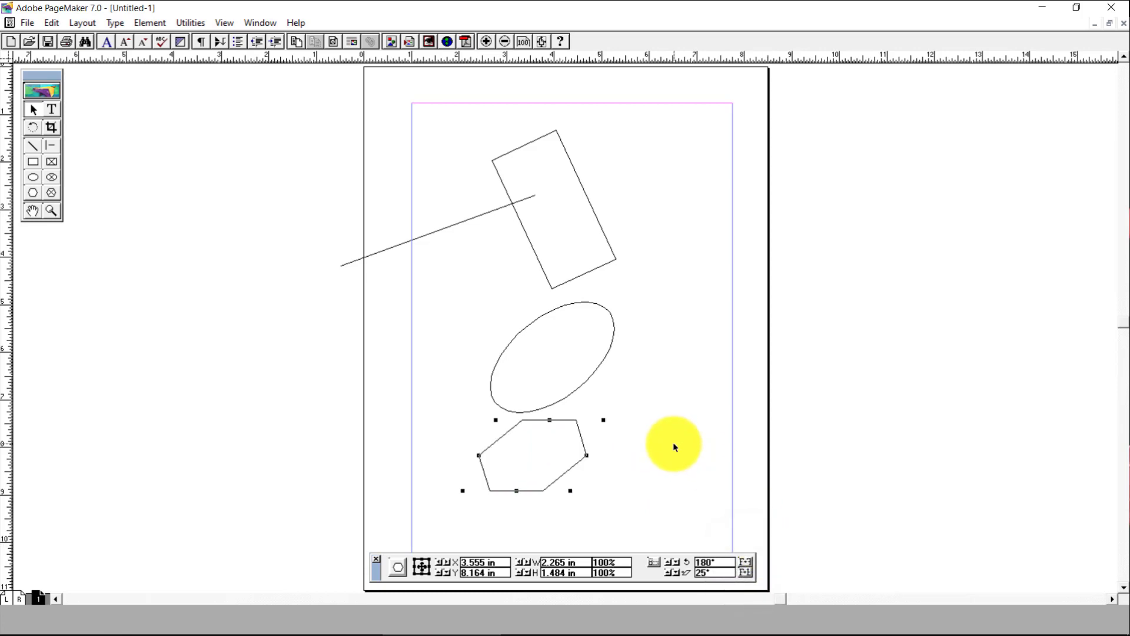
# Step: Reflect the tilted rectangle about its centre both vertically and horizontally
pyautogui.click(559, 287)
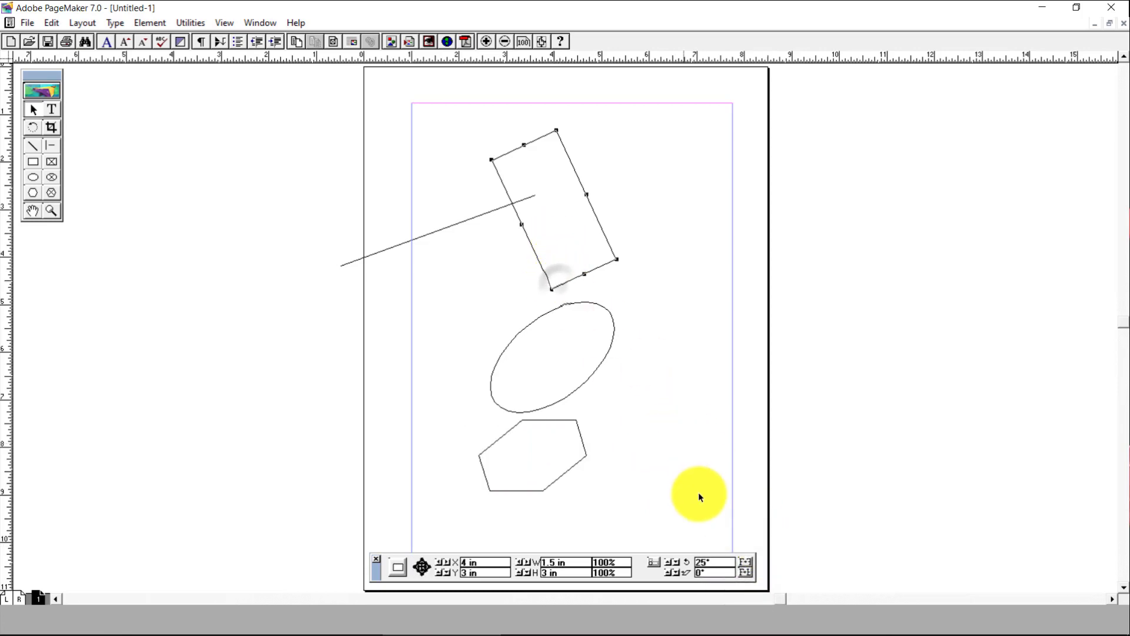
pyautogui.click(747, 573)
pyautogui.click(748, 570)
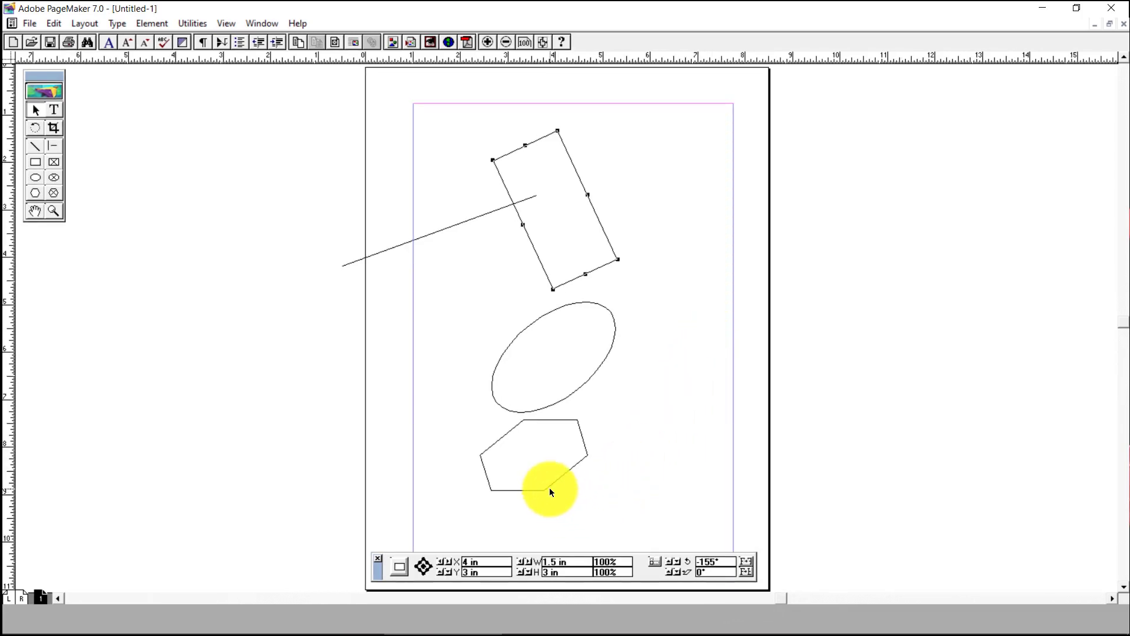
# Step: Activate the Text tool and examine the Control Palette's paragraph options before returning to its character options
pyautogui.click(58, 111)
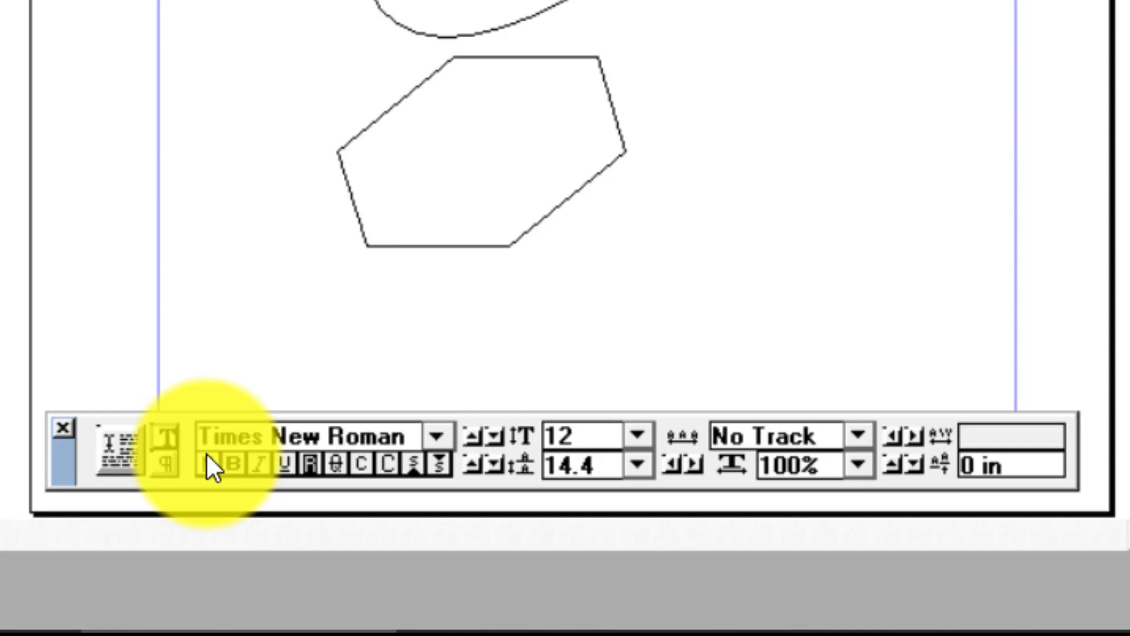
pyautogui.click(168, 463)
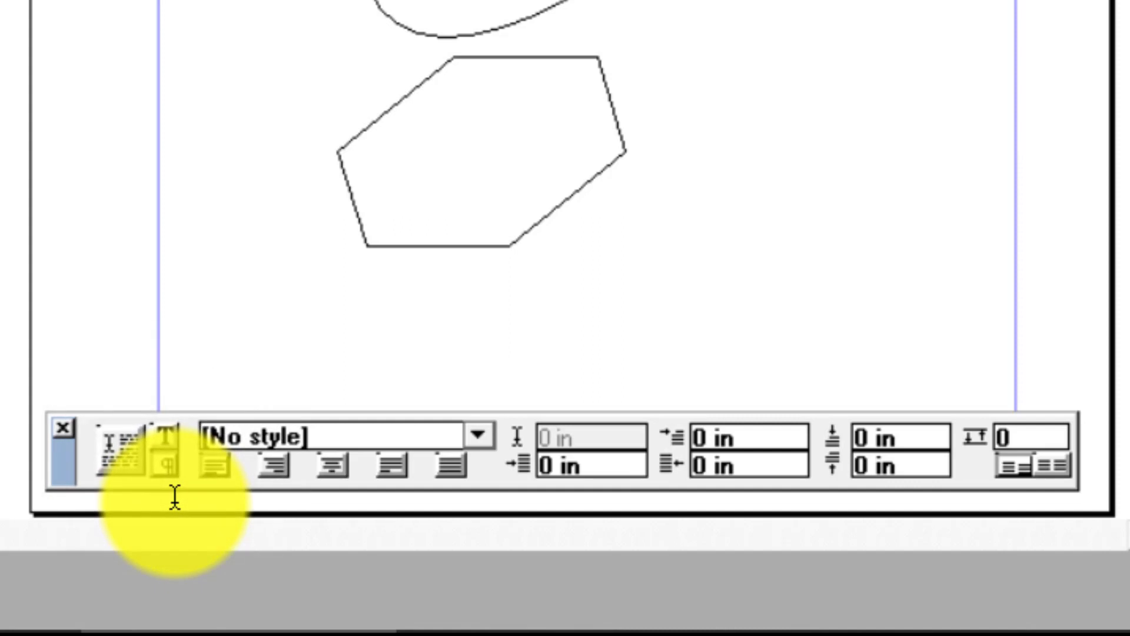
pyautogui.click(168, 432)
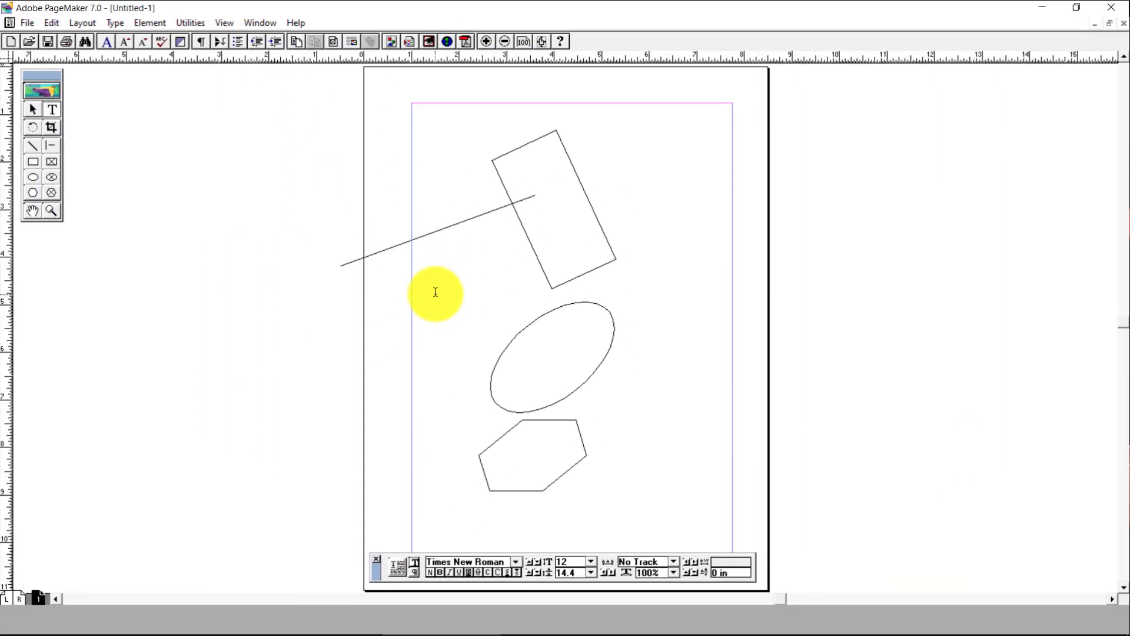
# Step: Add the text "this is a line" at the page's left margin, below the slanted line
pyautogui.click(439, 294)
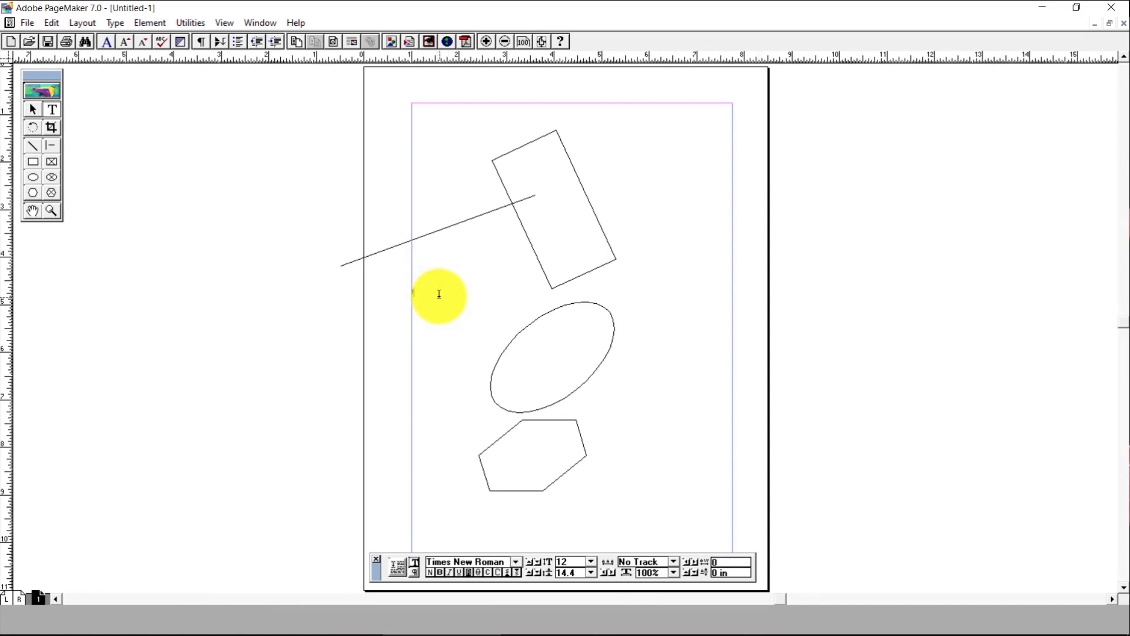
pyautogui.write('this is')
pyautogui.press('capslock')
pyautogui.press('capslock')
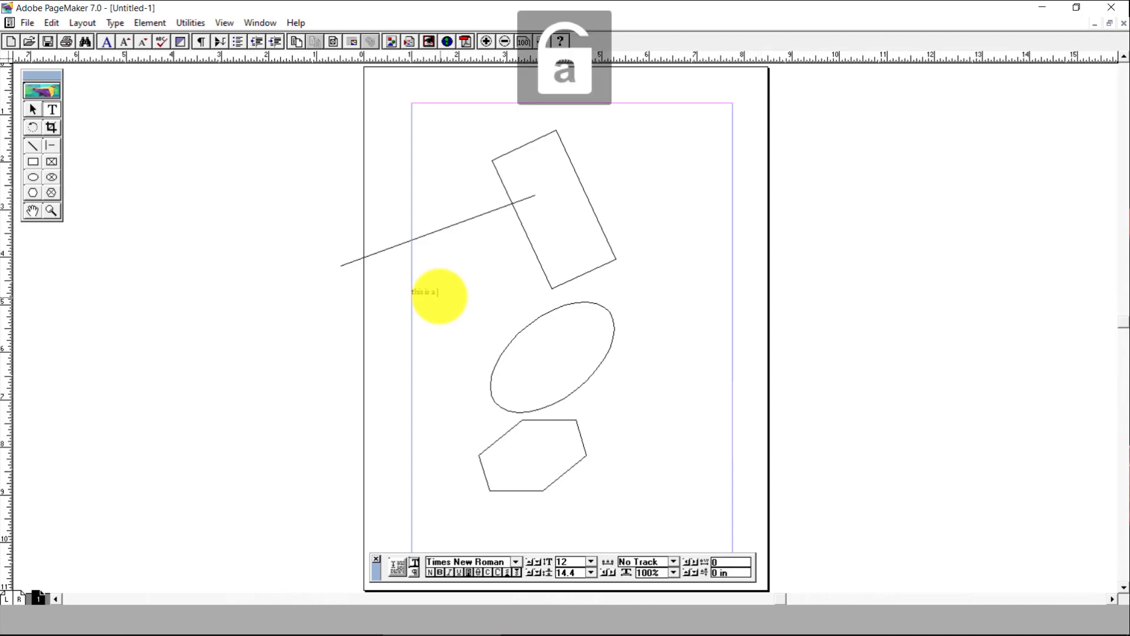
pyautogui.write('line')
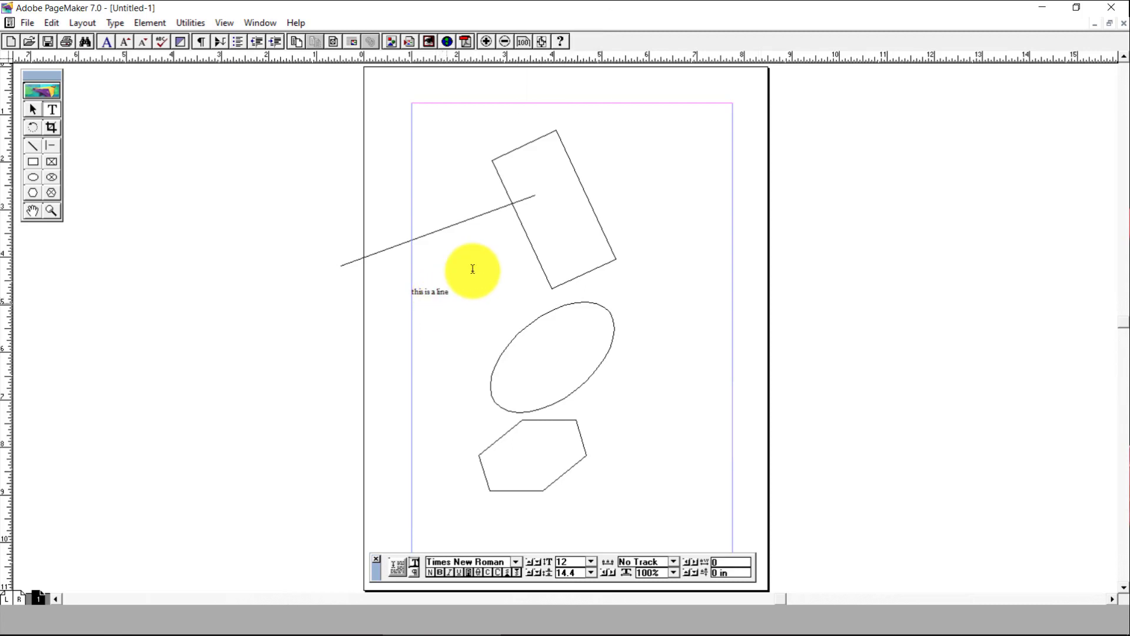
# Step: Change the font of the text "this is a line" to Sitka Banner
pyautogui.moveTo(449, 294); pyautogui.dragTo(414, 292)
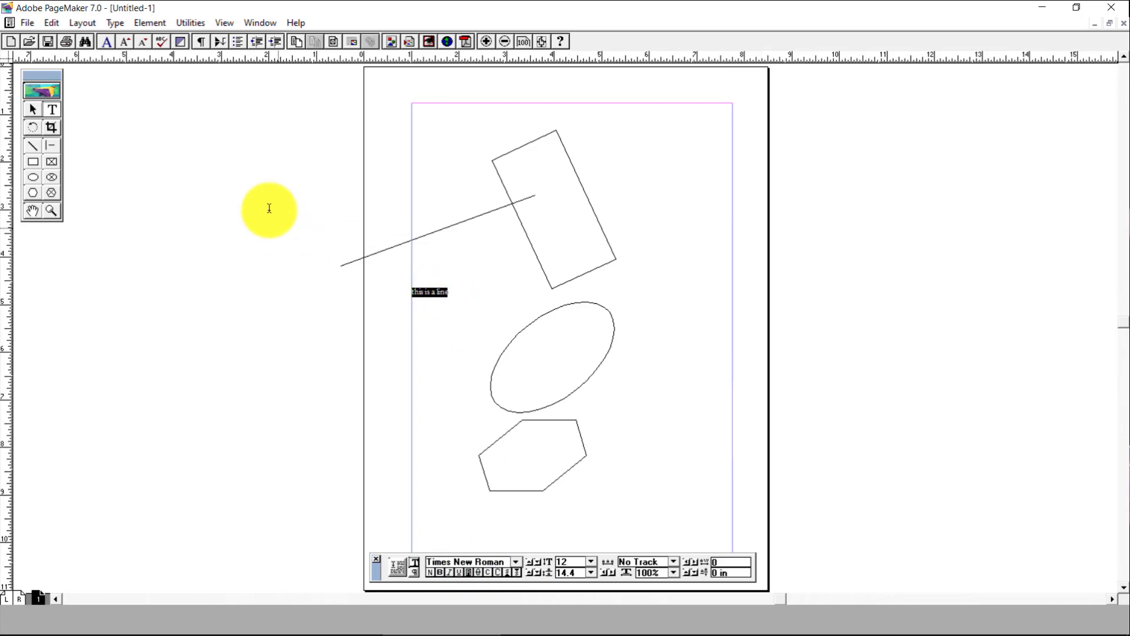
pyautogui.click(119, 28)
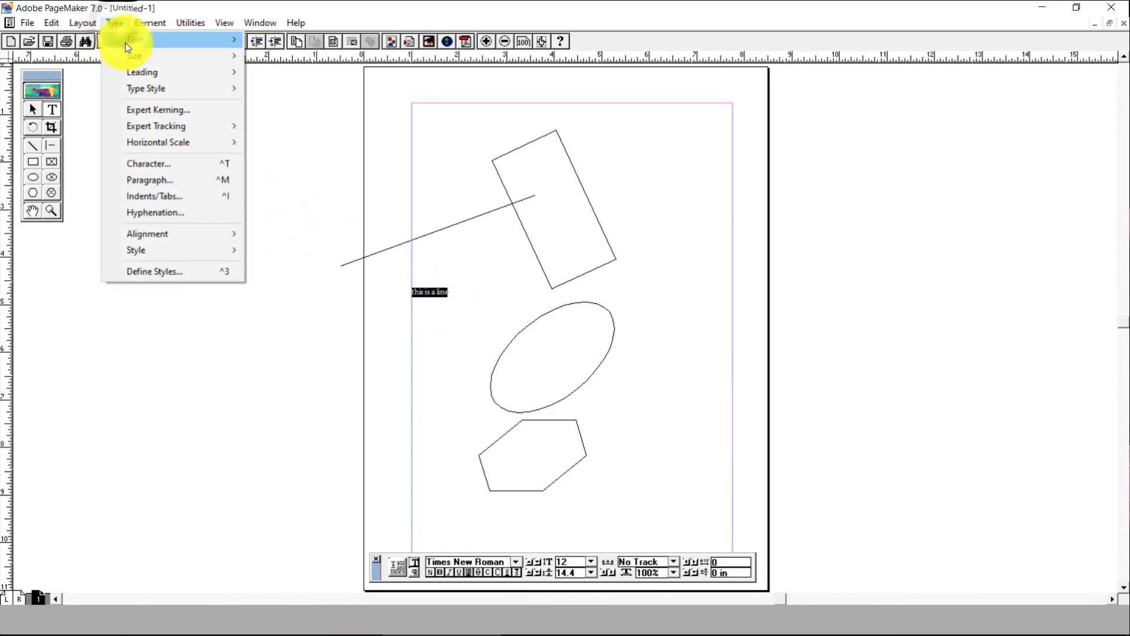
pyautogui.moveTo(136, 42)
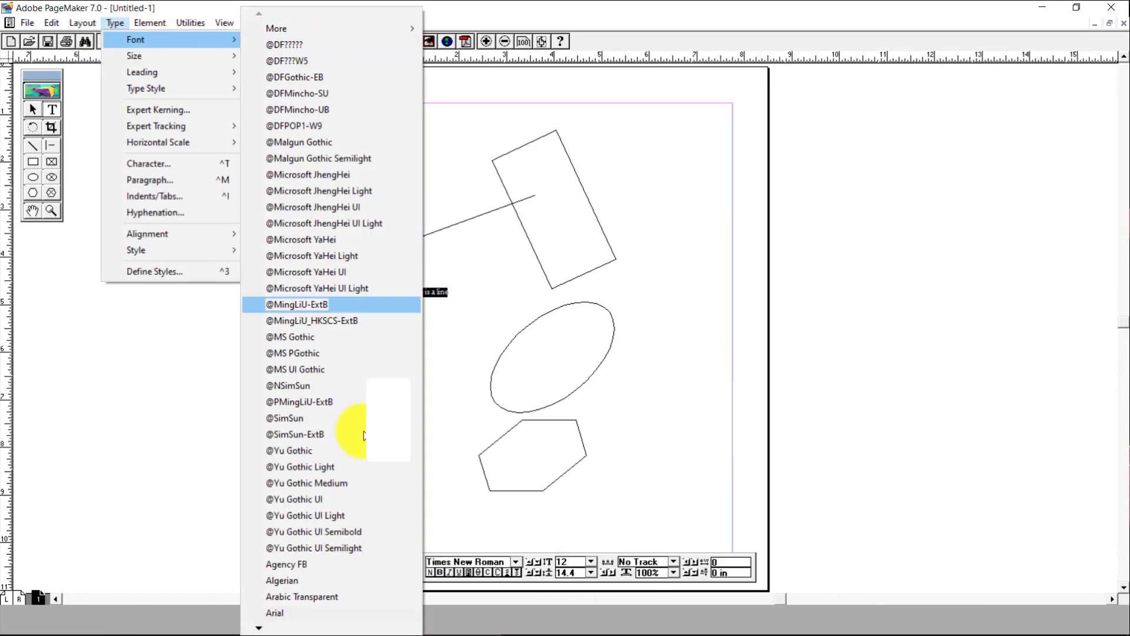
pyautogui.click(517, 561)
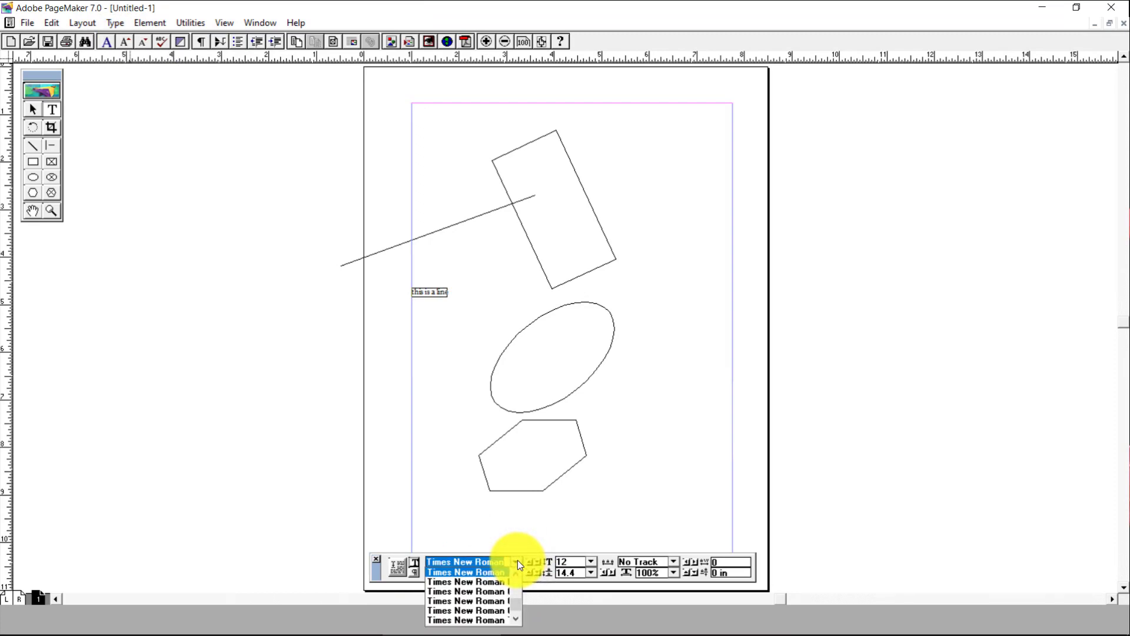
pyautogui.moveTo(518, 602)
pyautogui.mouseDown()
pyautogui.moveTo(511, 584)
pyautogui.moveTo(513, 605)
pyautogui.mouseUp()
pyautogui.click(466, 601)
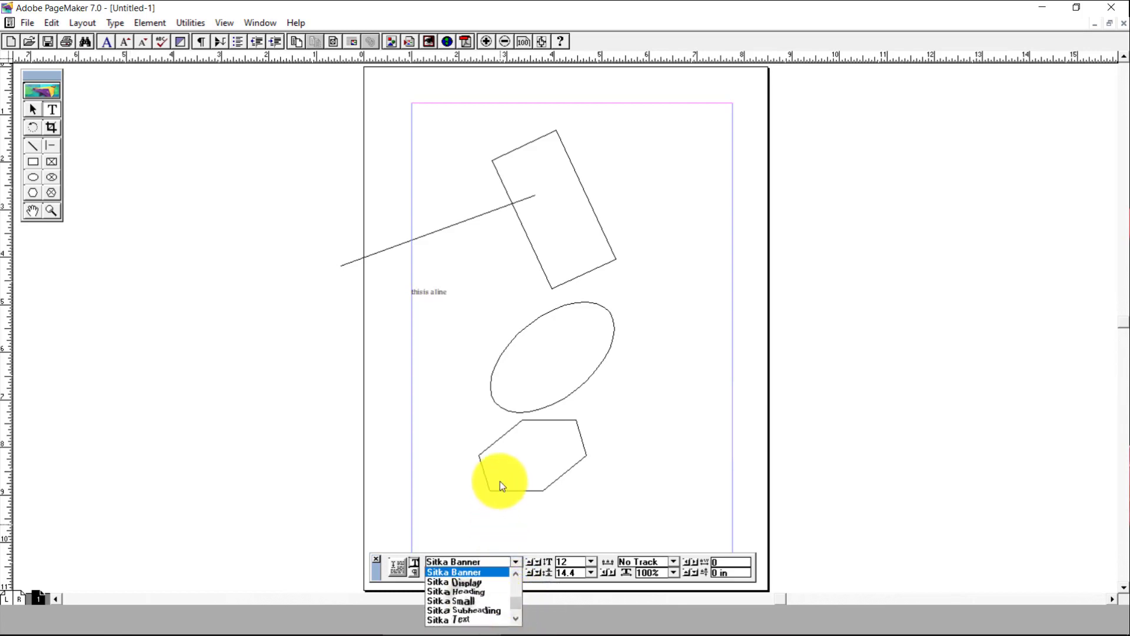
# Step: Set the font size of the text "this is a line" to 36 points
pyautogui.click(431, 292)
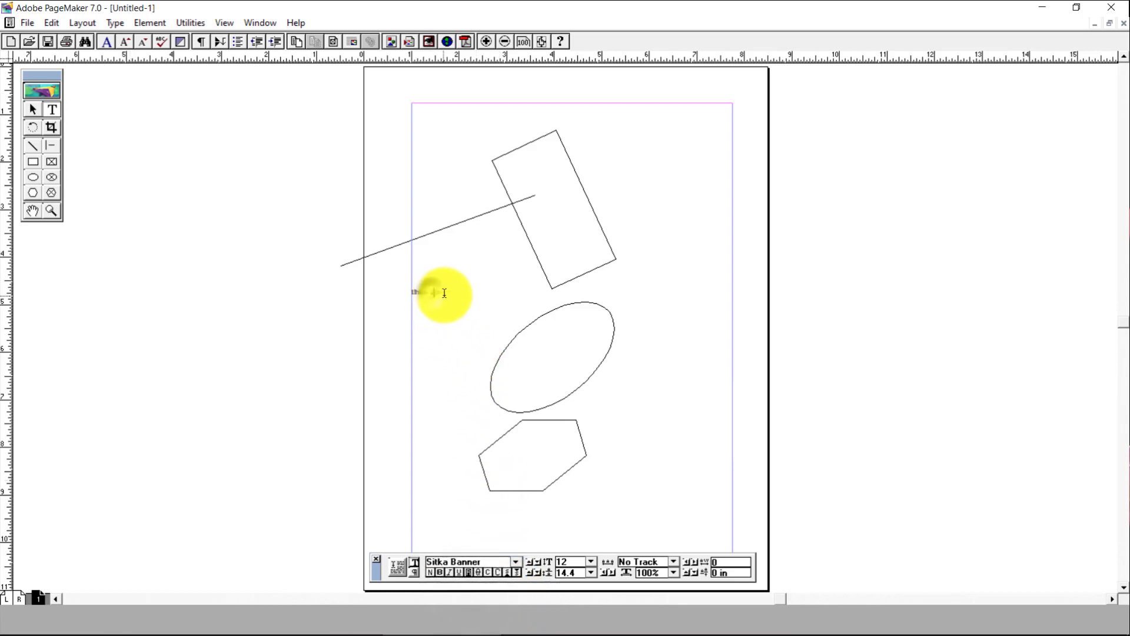
pyautogui.moveTo(449, 292); pyautogui.dragTo(383, 305)
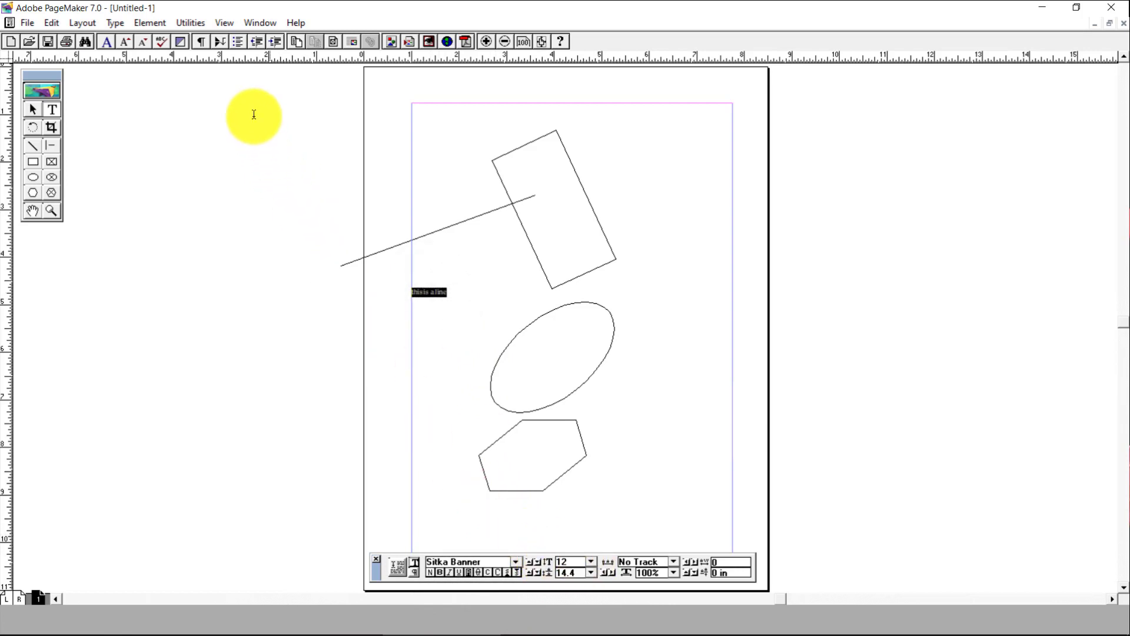
pyautogui.click(116, 22)
pyautogui.moveTo(131, 63)
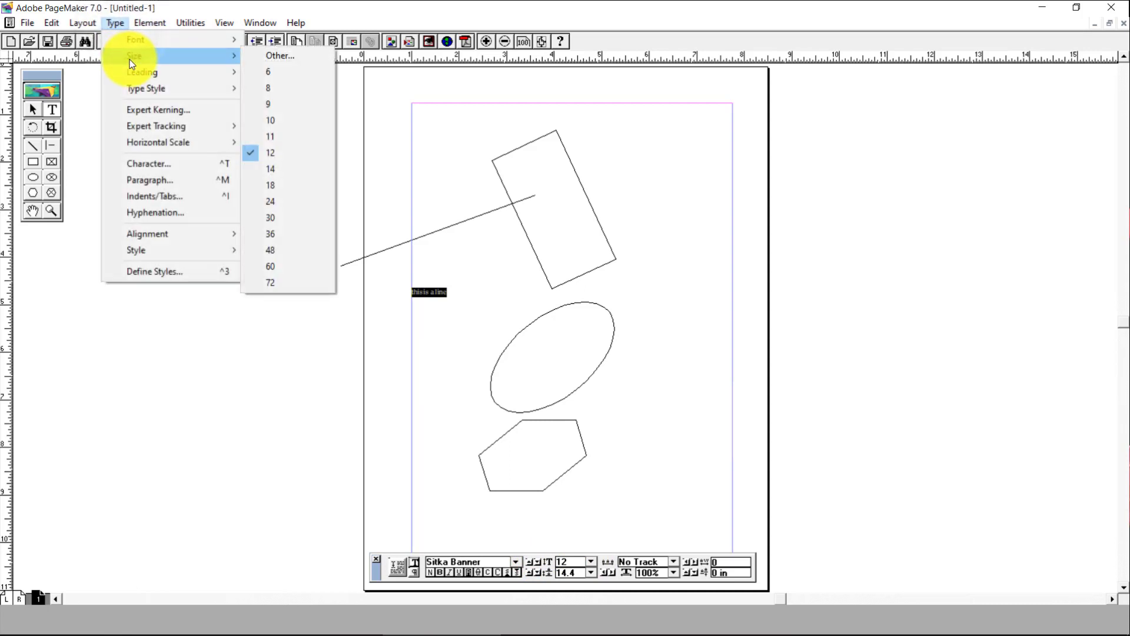
pyautogui.click(593, 563)
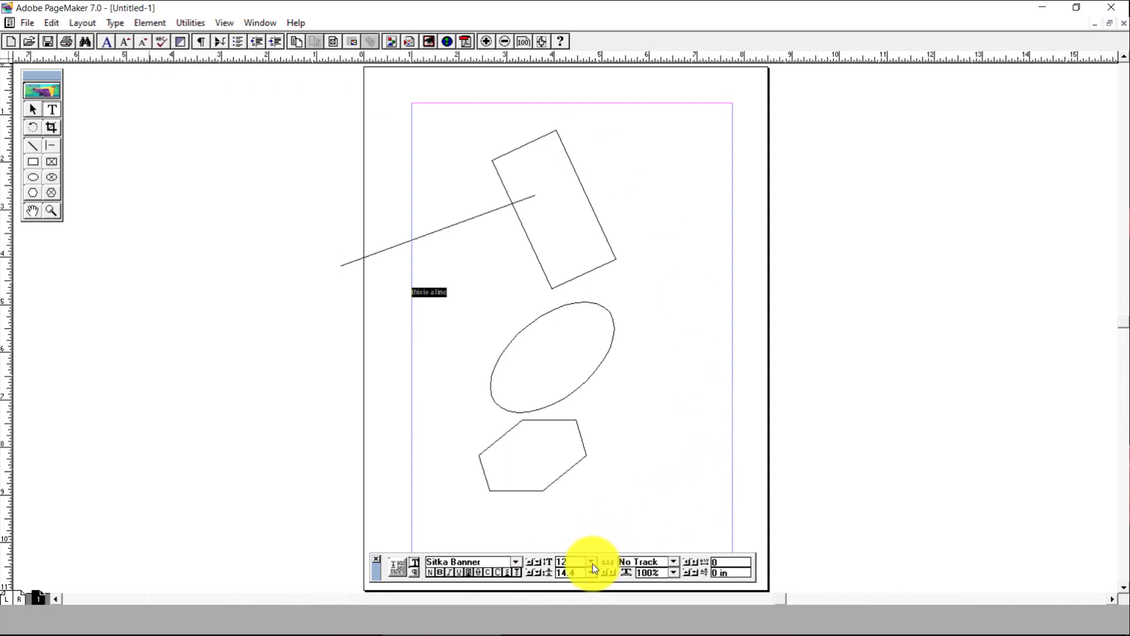
pyautogui.click(591, 562)
pyautogui.moveTo(588, 596); pyautogui.dragTo(588, 603)
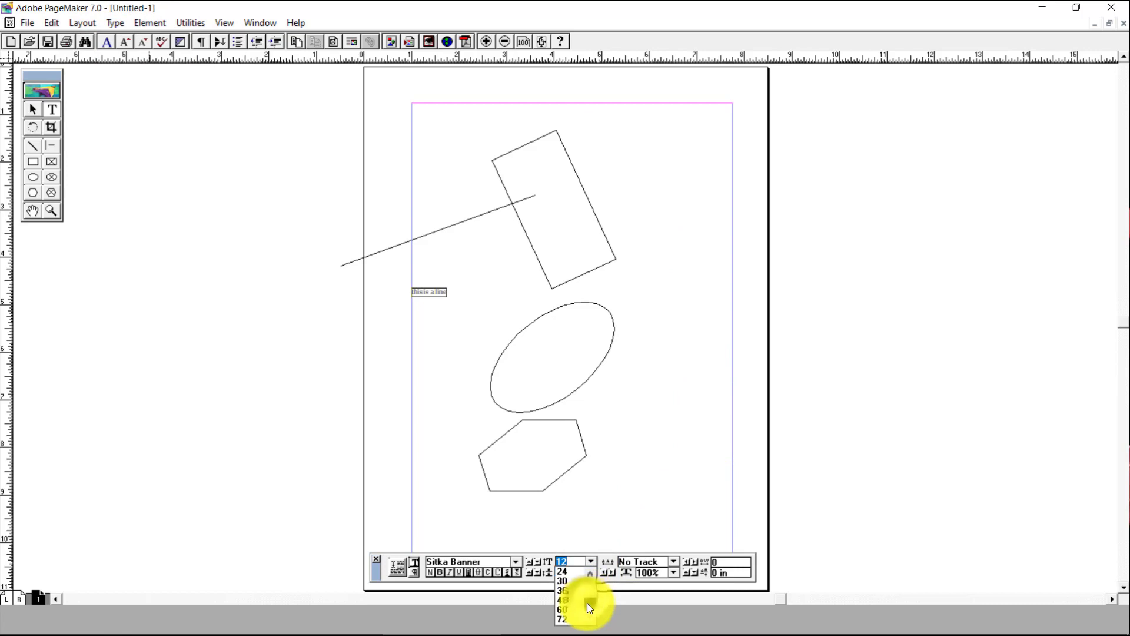
pyautogui.click(564, 592)
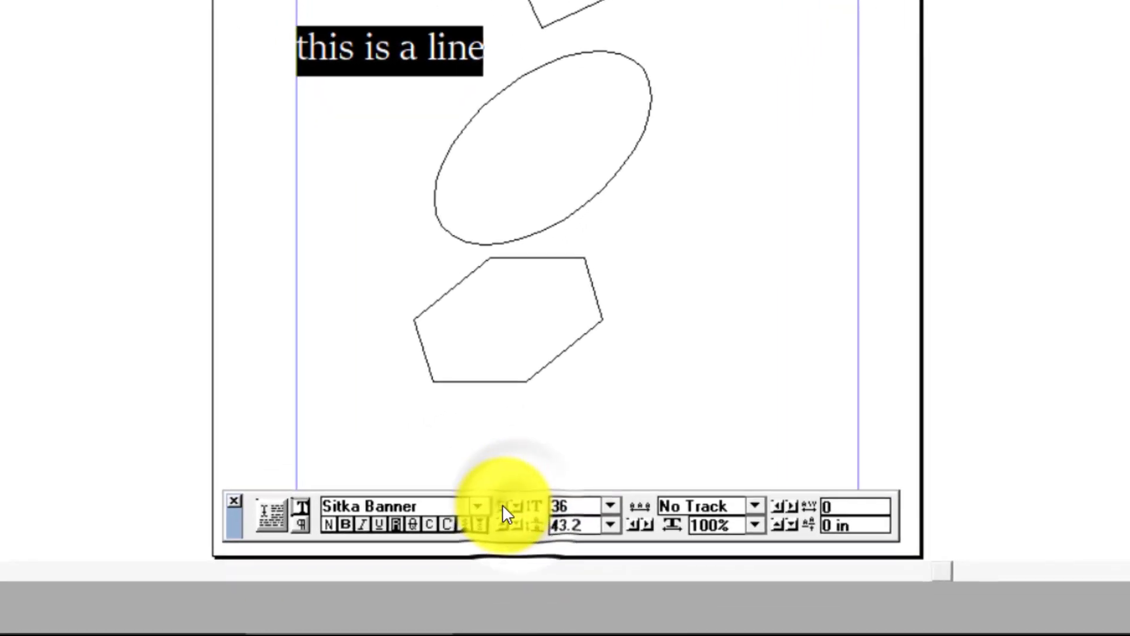
# Step: Nudge the text's font size up to 36.1 points and back down to 35.9 points
pyautogui.click(502, 505)
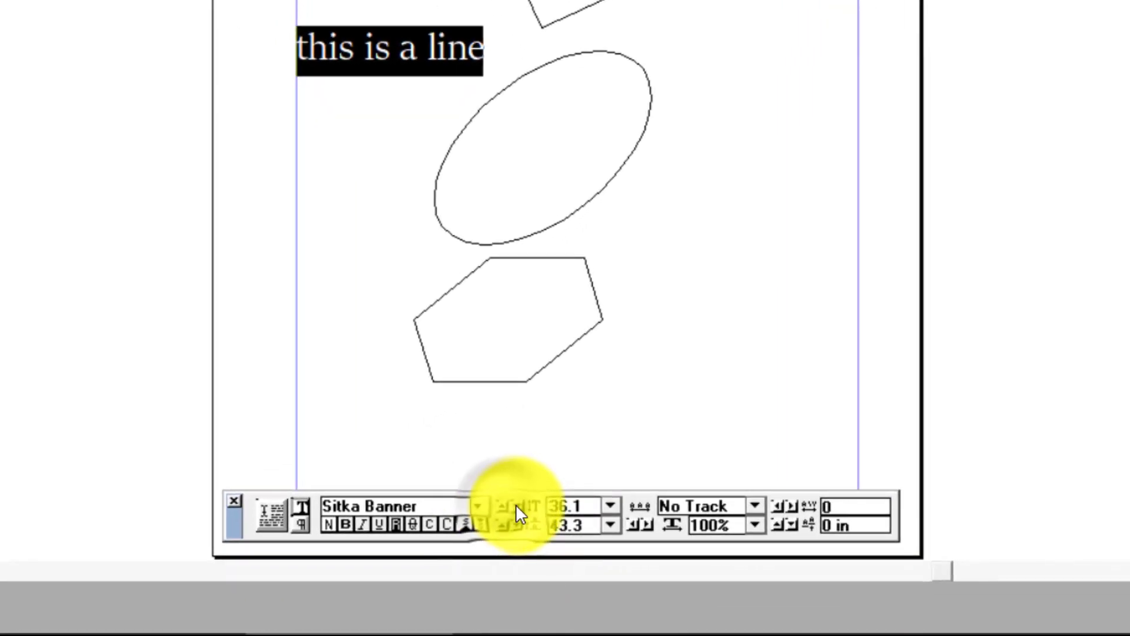
pyautogui.click(516, 505)
pyautogui.click(516, 506)
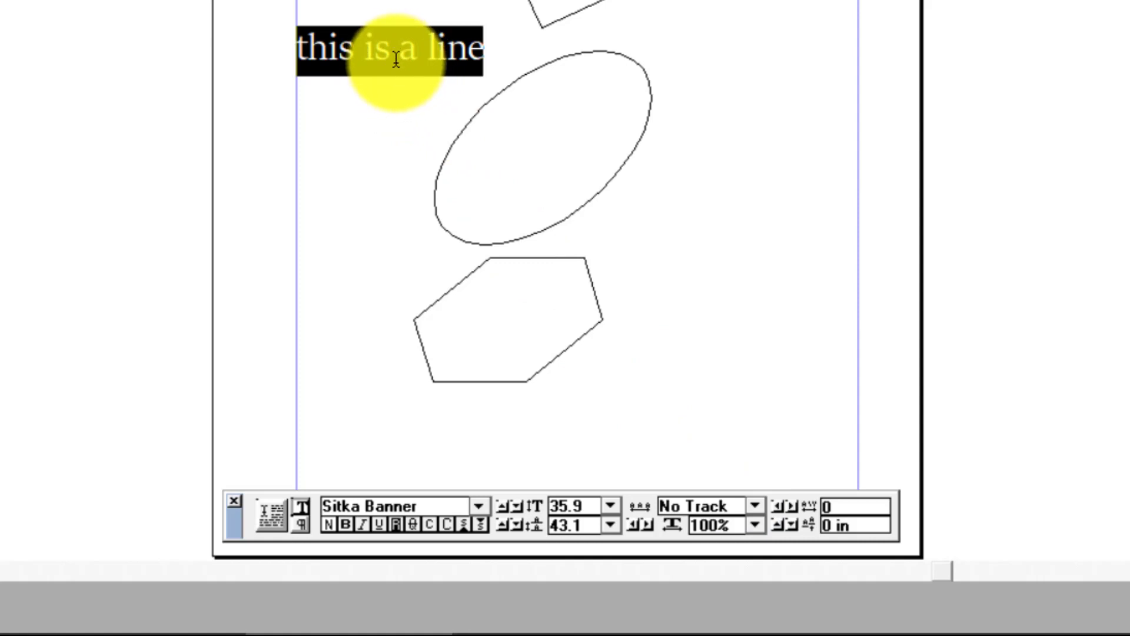
# Step: Try Very Tight and Very Loose tracking on the text "this is a line", and settle on Normal
pyautogui.click(754, 507)
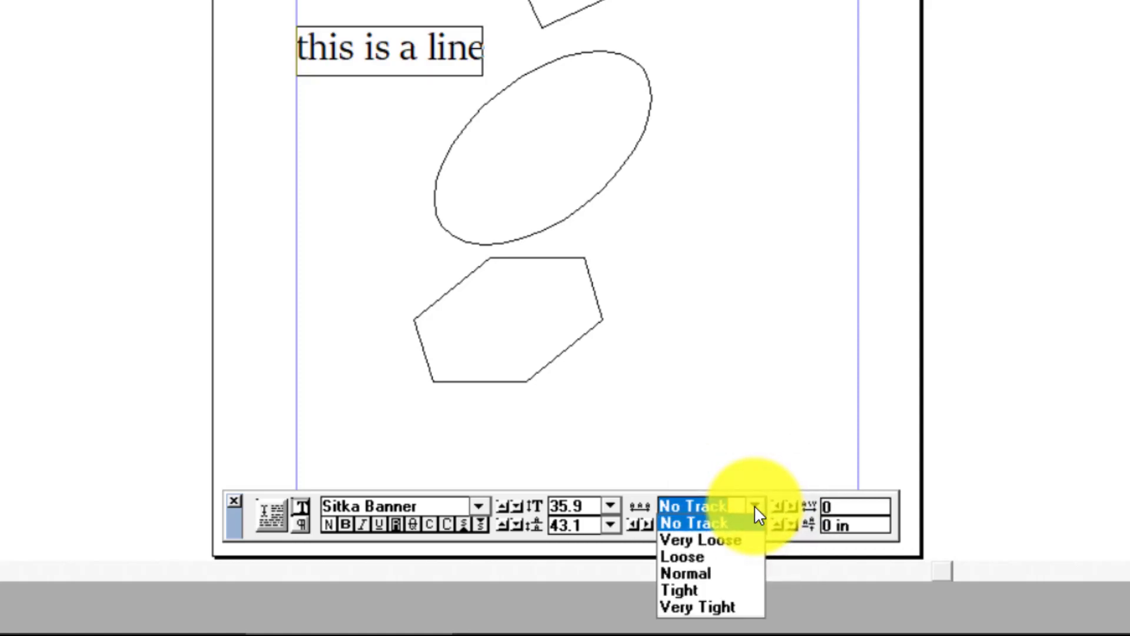
pyautogui.click(712, 606)
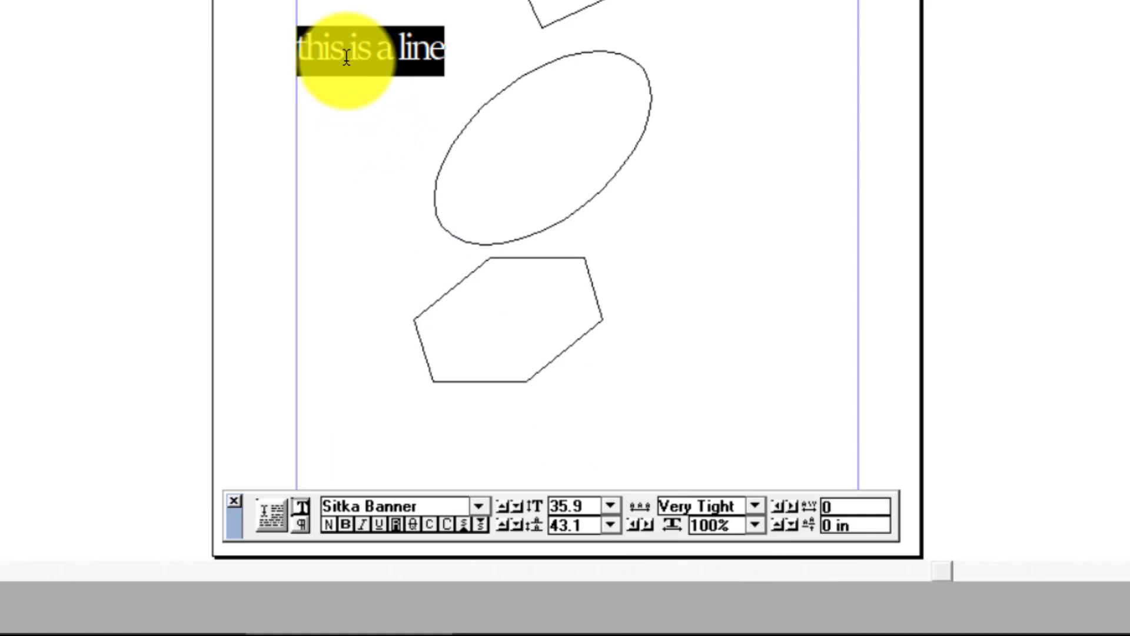
pyautogui.click(757, 507)
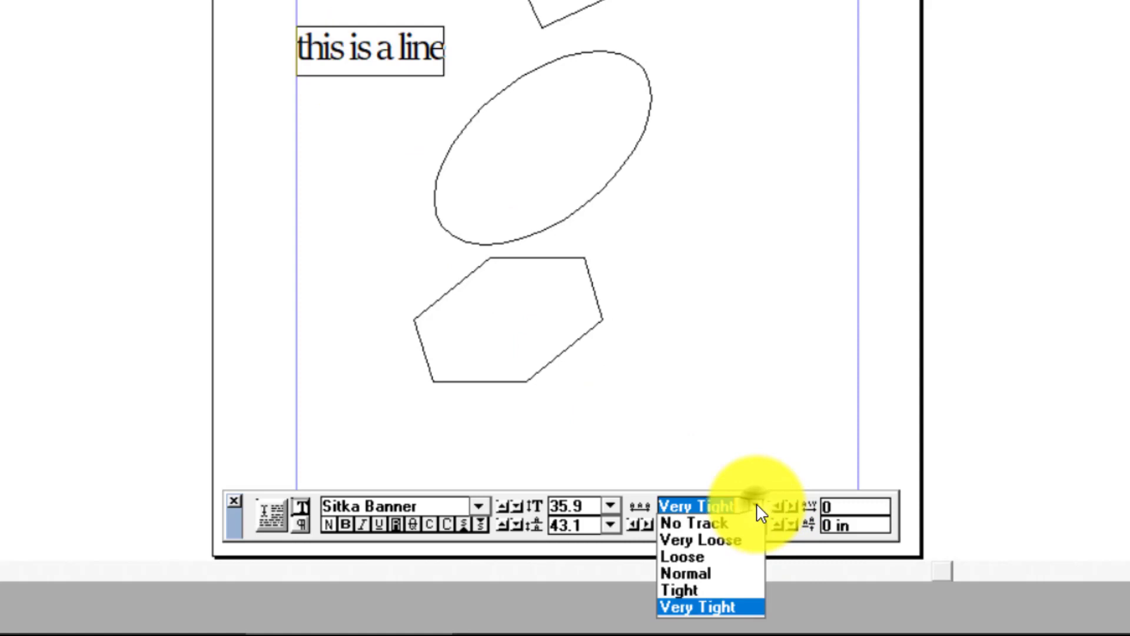
pyautogui.click(730, 540)
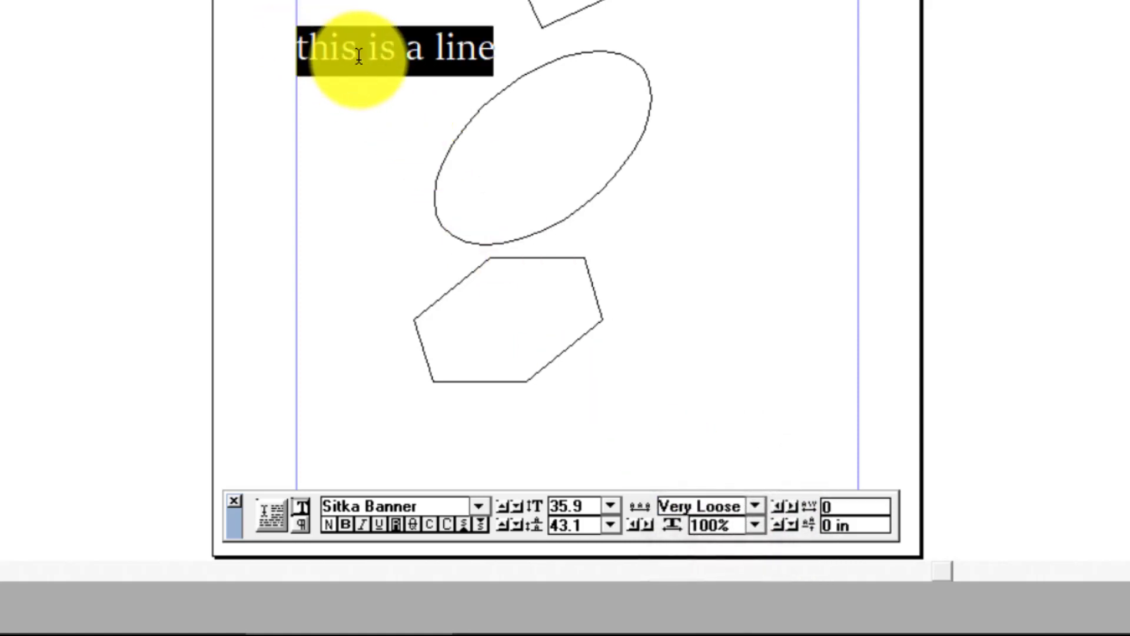
pyautogui.click(753, 507)
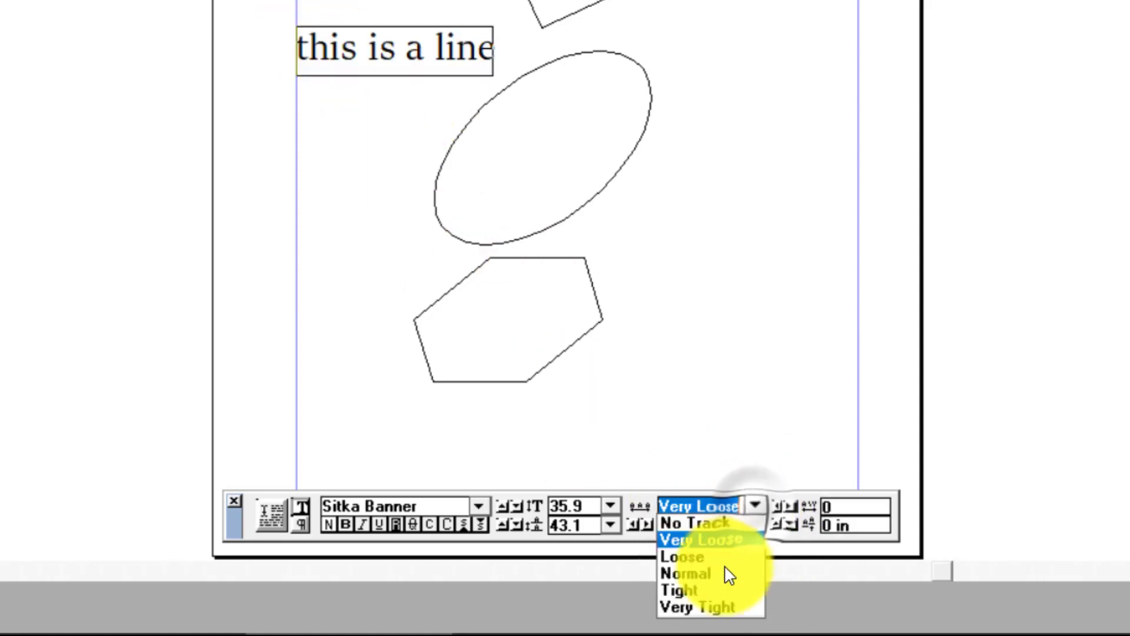
pyautogui.click(706, 574)
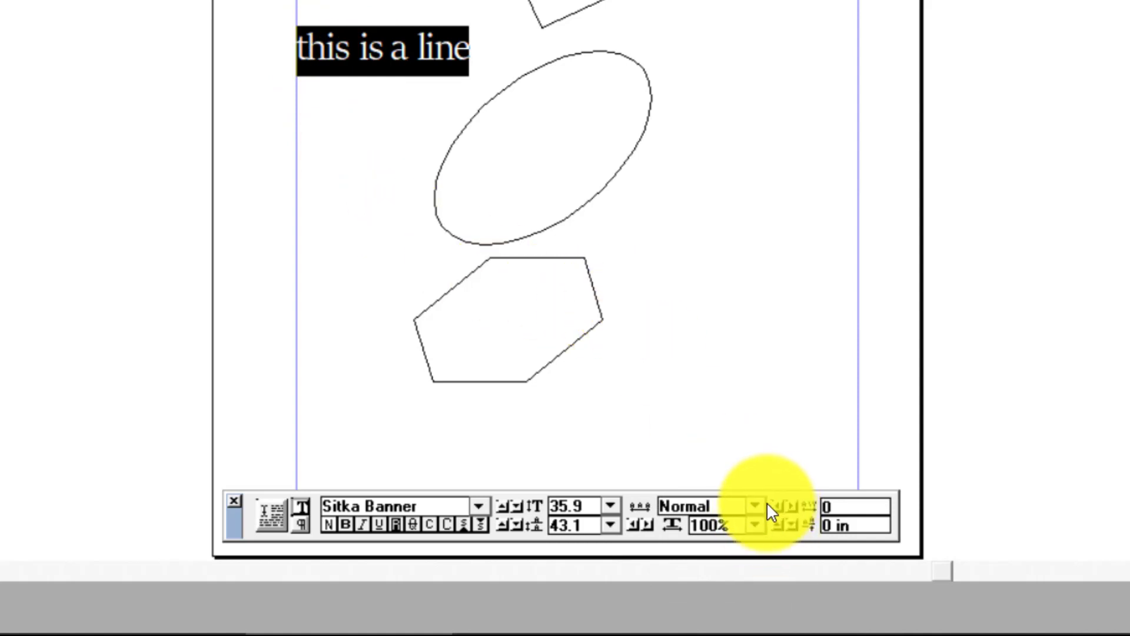
# Step: Try a kerning of 5 on the text "this is a line", and set it to 0.5 instead
pyautogui.click(838, 507)
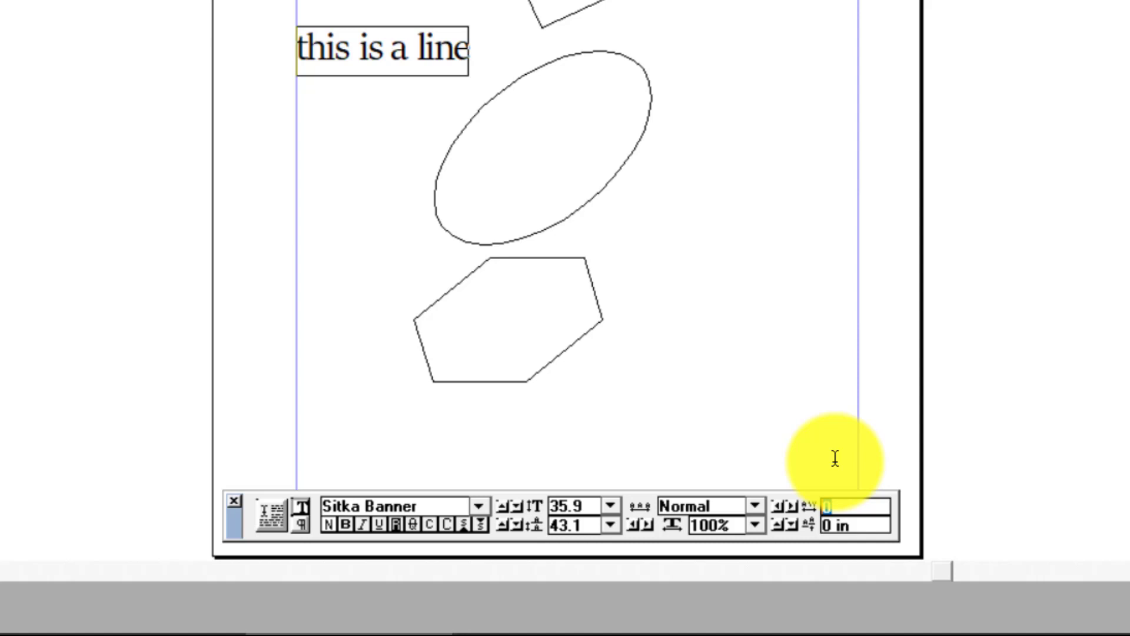
pyautogui.write('5')
pyautogui.press('Return')
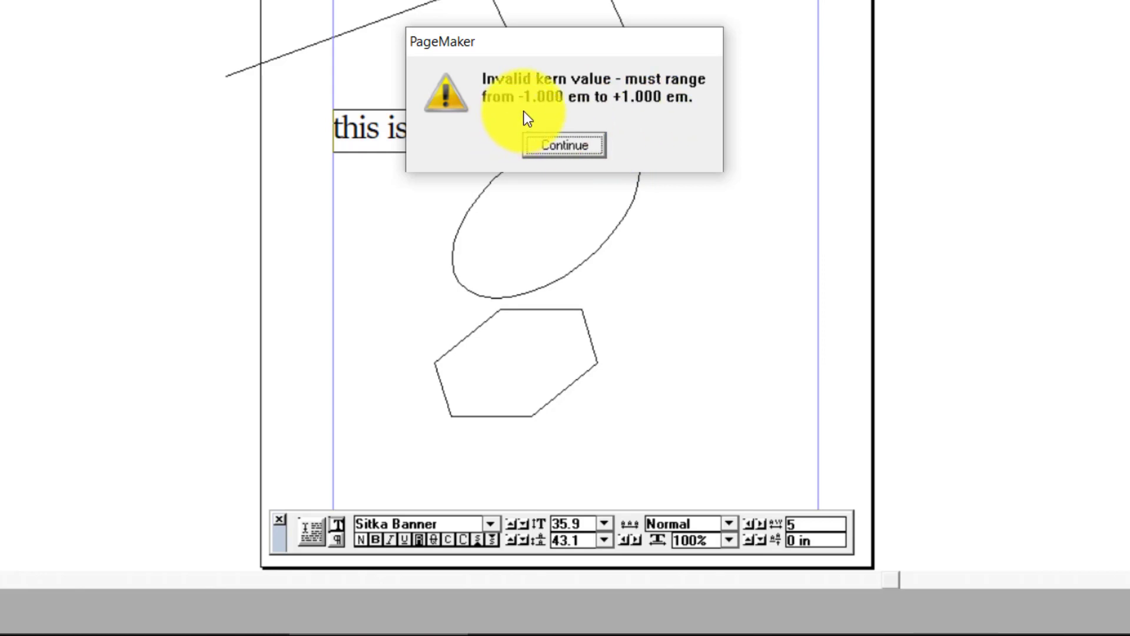
pyautogui.click(574, 145)
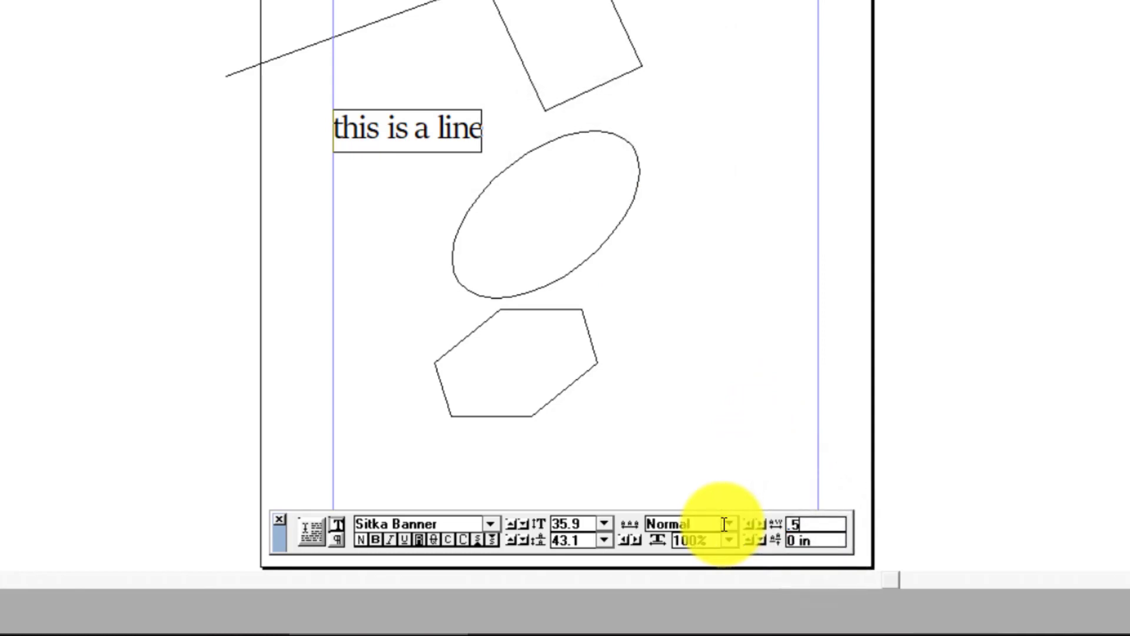
pyautogui.press('Return')
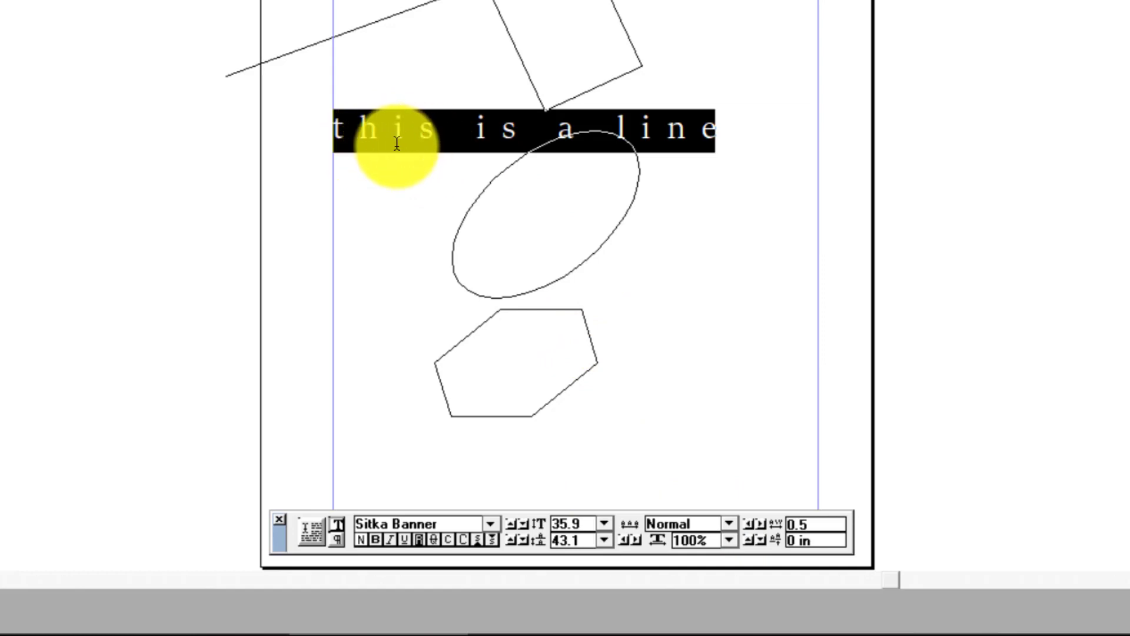
# Step: Reset the text's kerning to 0, try a kerning of 1, and return it to 0
pyautogui.click(819, 524)
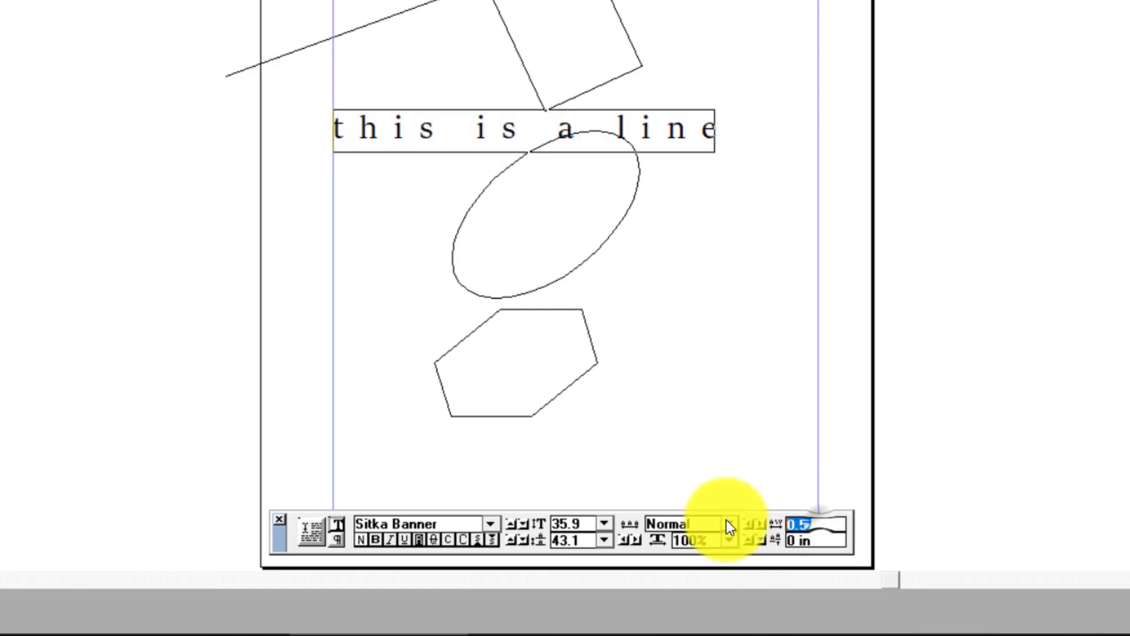
pyautogui.write('0')
pyautogui.press('Return')
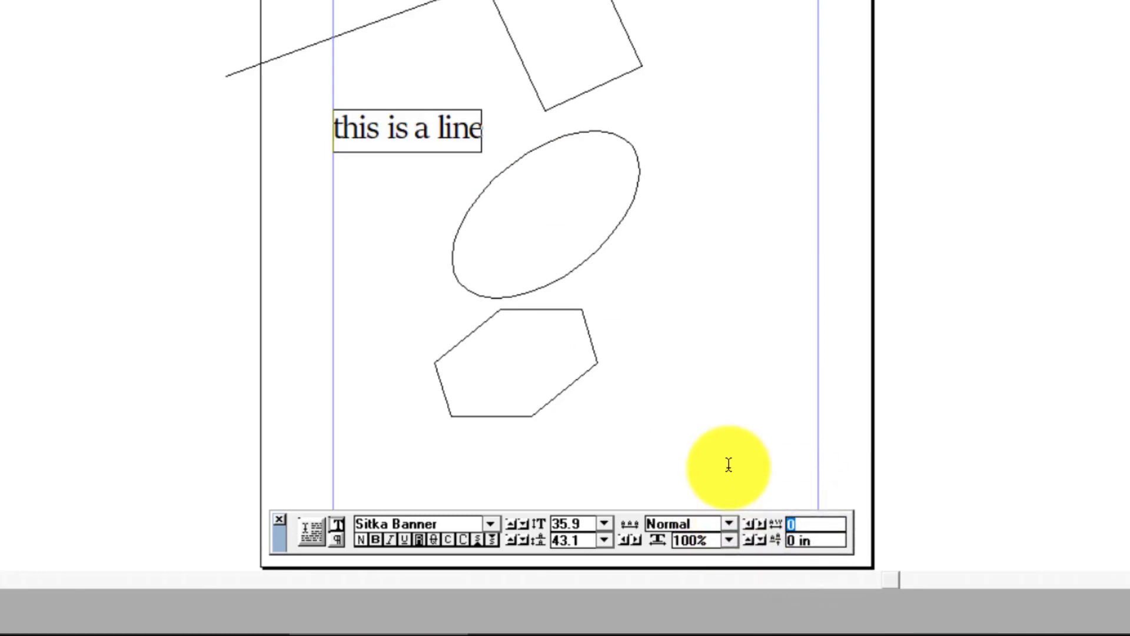
pyautogui.press('Return')
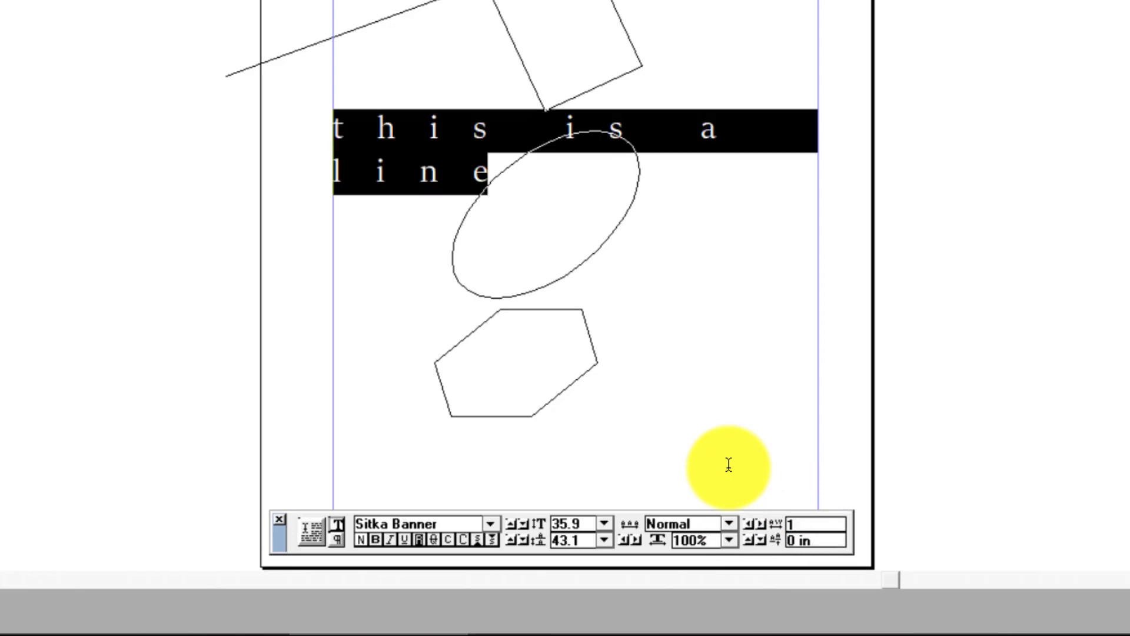
pyautogui.click(804, 524)
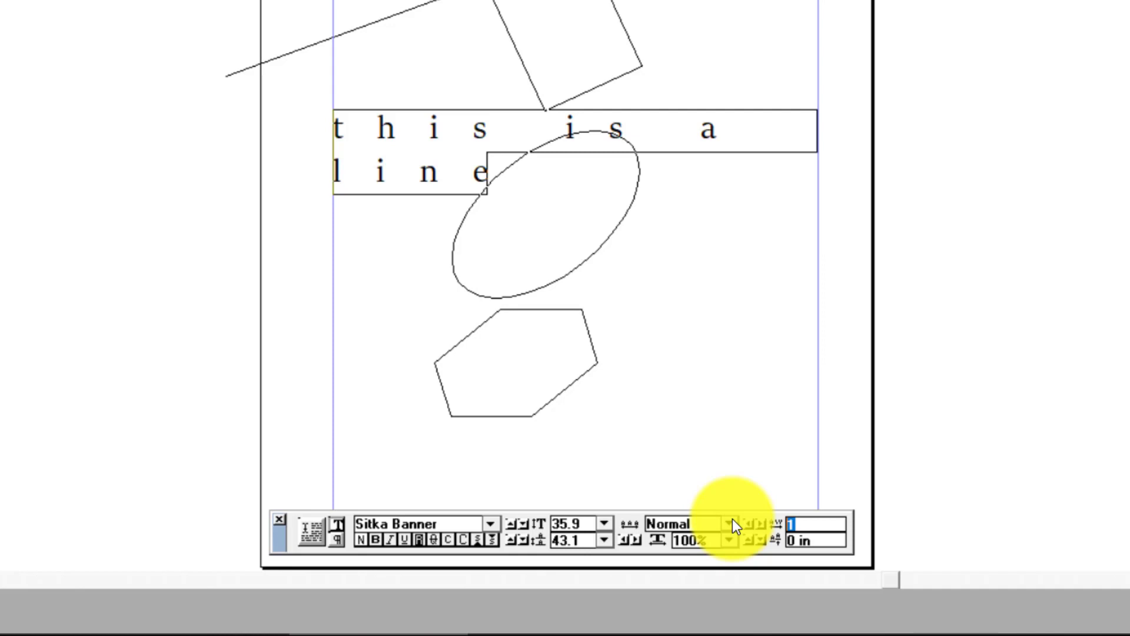
pyautogui.write('0')
pyautogui.press('Return')
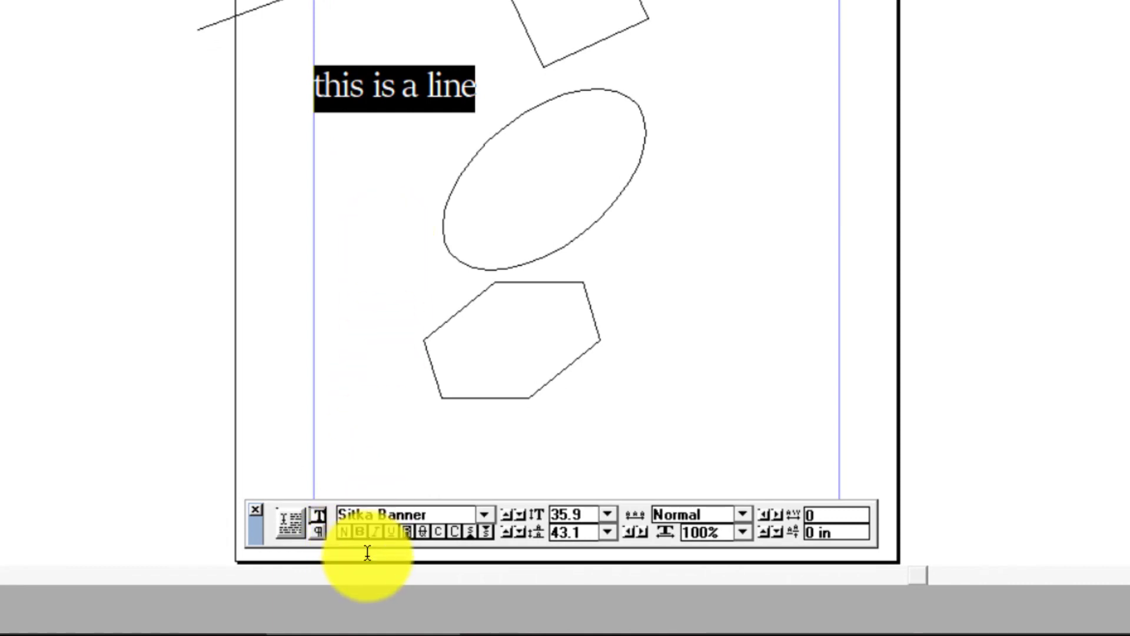
# Step: Try the bold and italic styles separately on the text "this is a line", and return it to the normal style
pyautogui.click(359, 533)
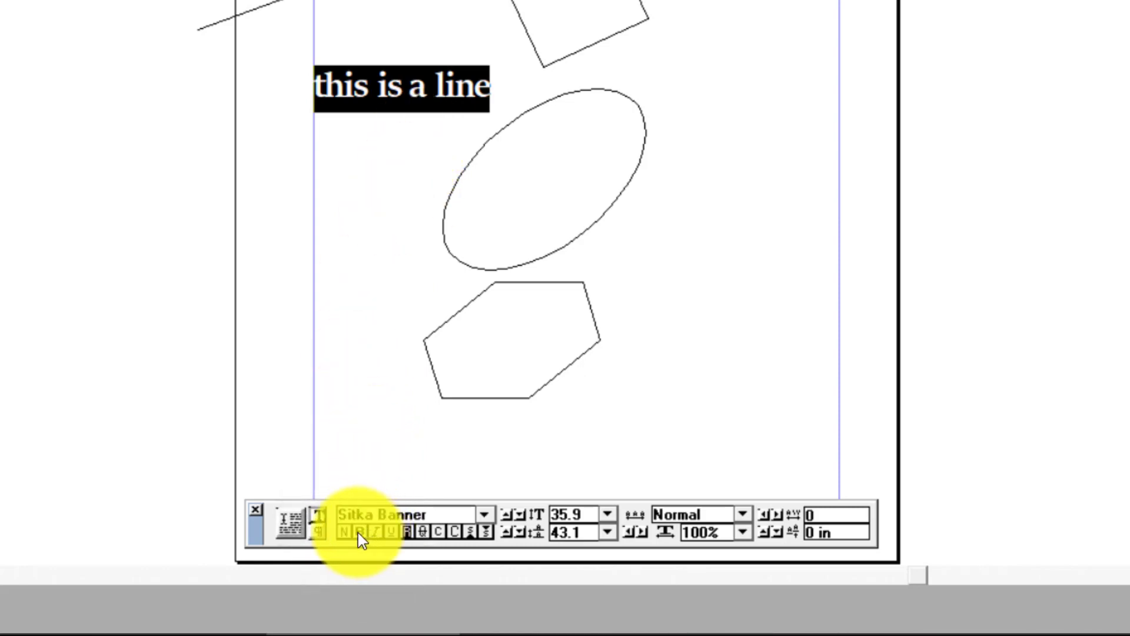
pyautogui.click(358, 532)
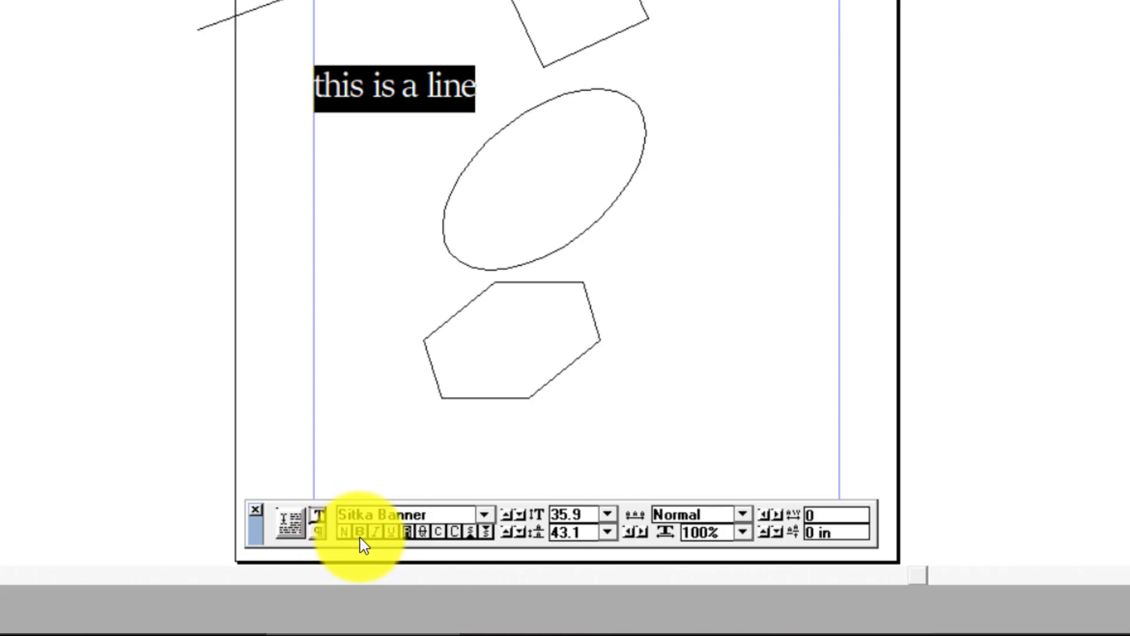
pyautogui.click(375, 532)
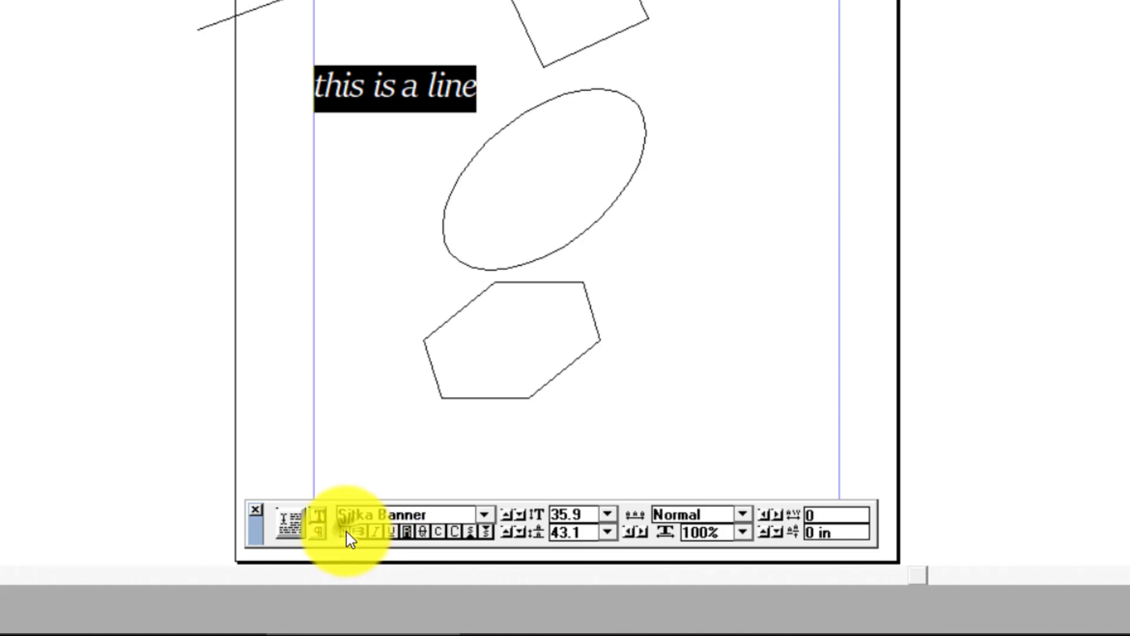
pyautogui.click(346, 532)
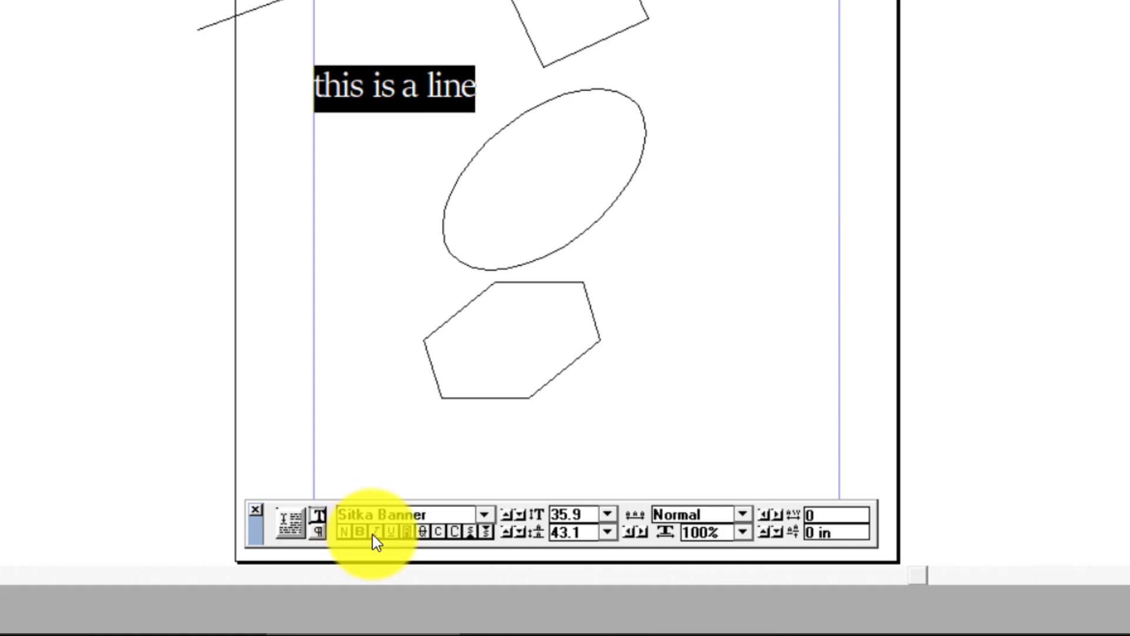
# Step: Apply italic, underline, strikethrough and small caps to the text "this is a line"
pyautogui.click(375, 532)
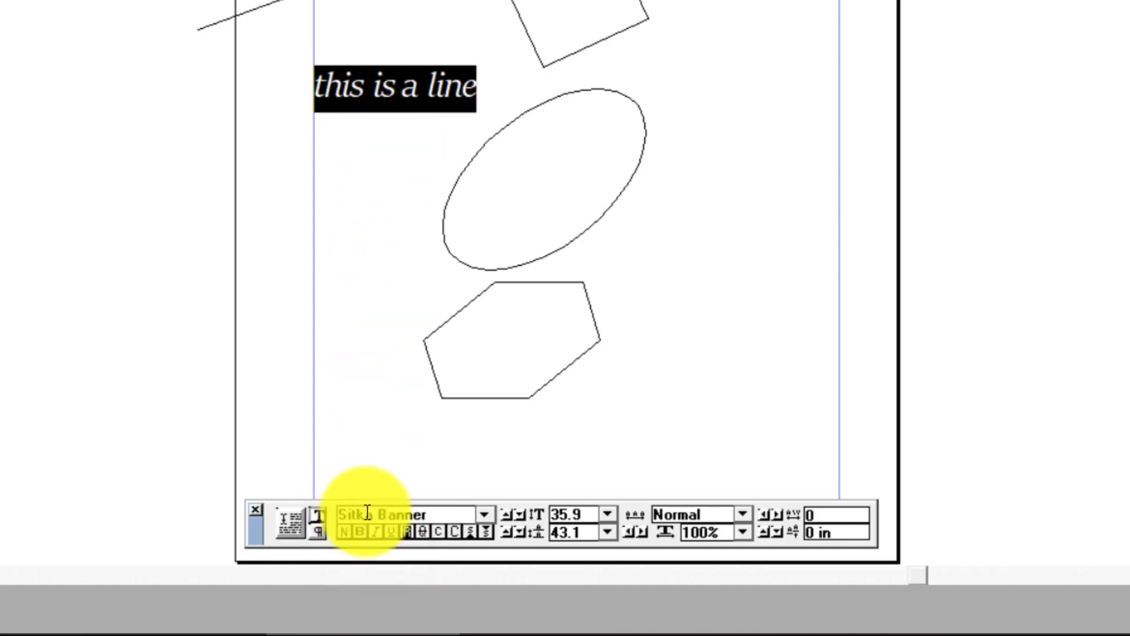
pyautogui.click(393, 533)
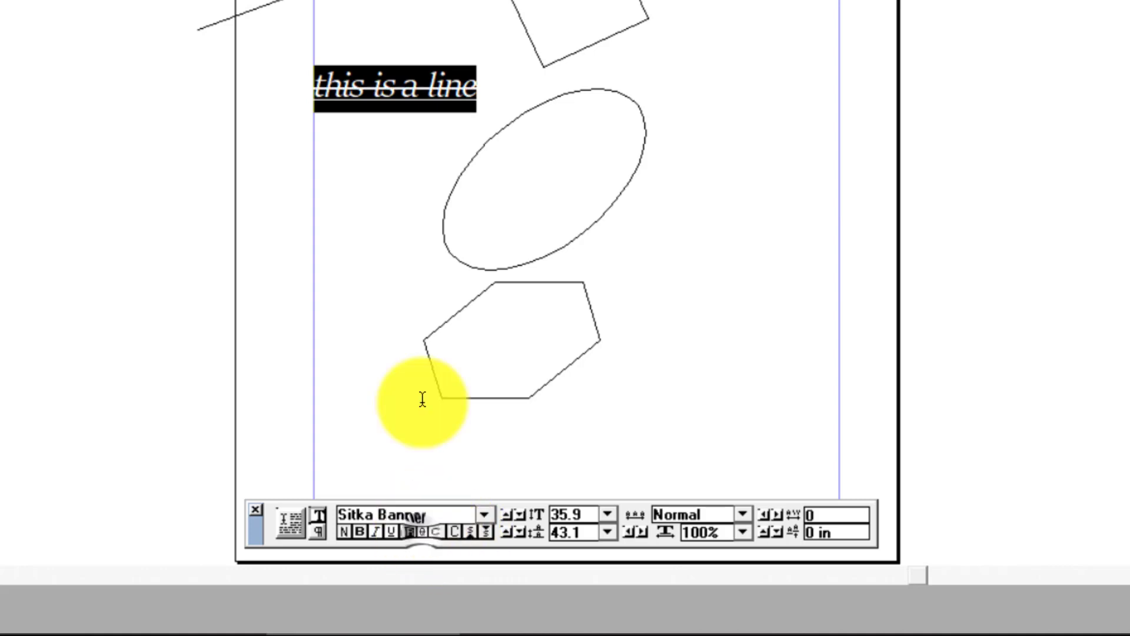
pyautogui.click(435, 532)
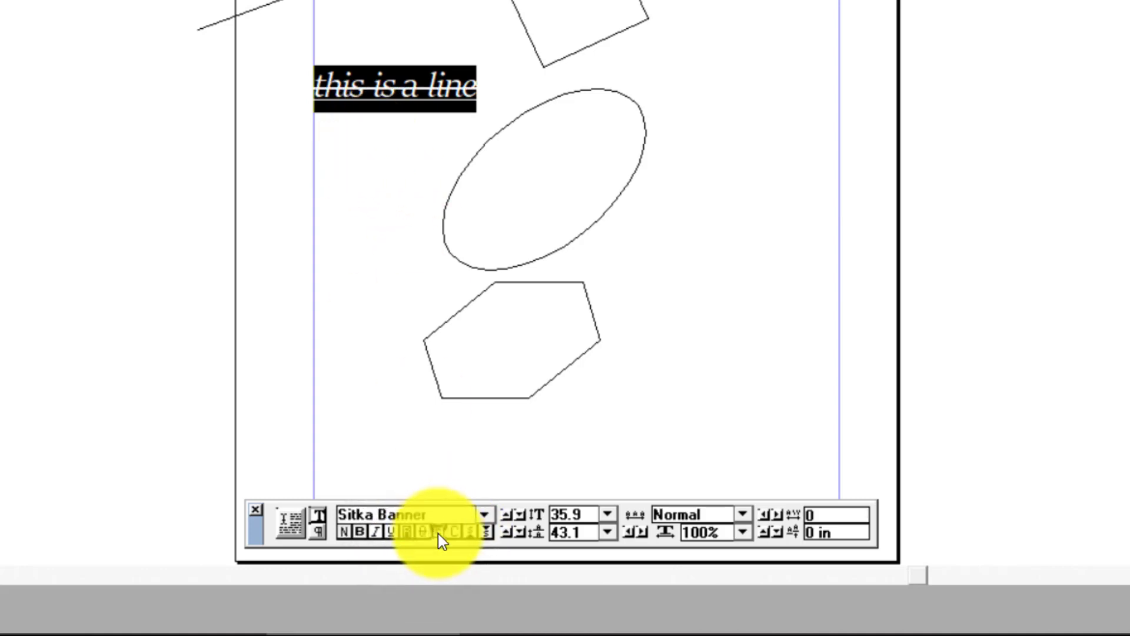
pyautogui.click(438, 533)
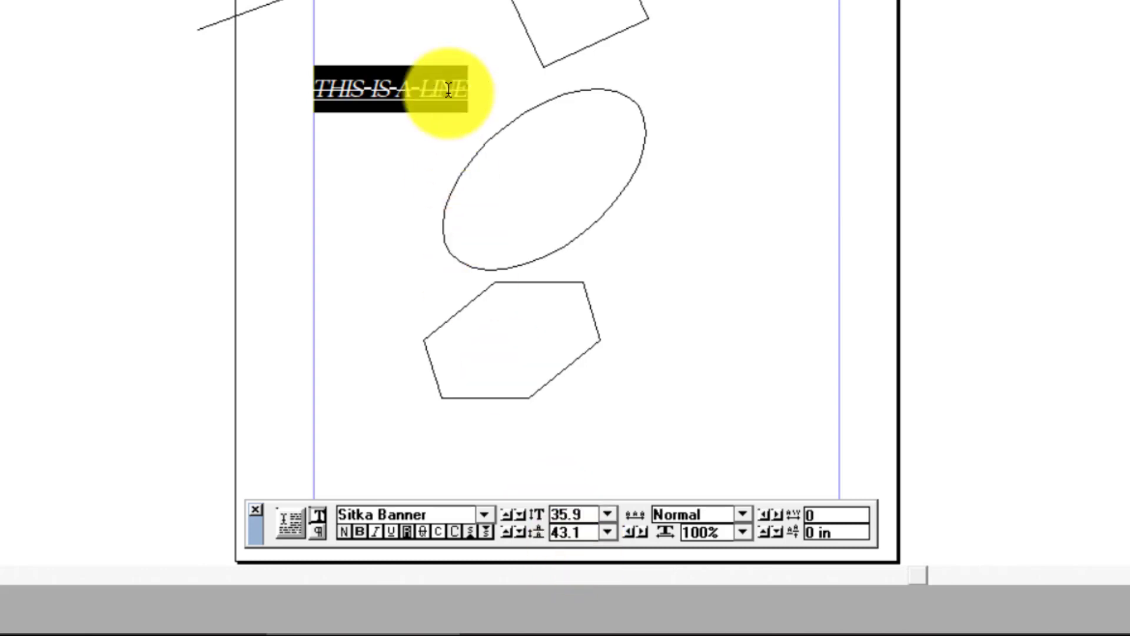
# Step: Add a second line of text below the first, reading "THIS IS SECOND LINE"
pyautogui.click(468, 94)
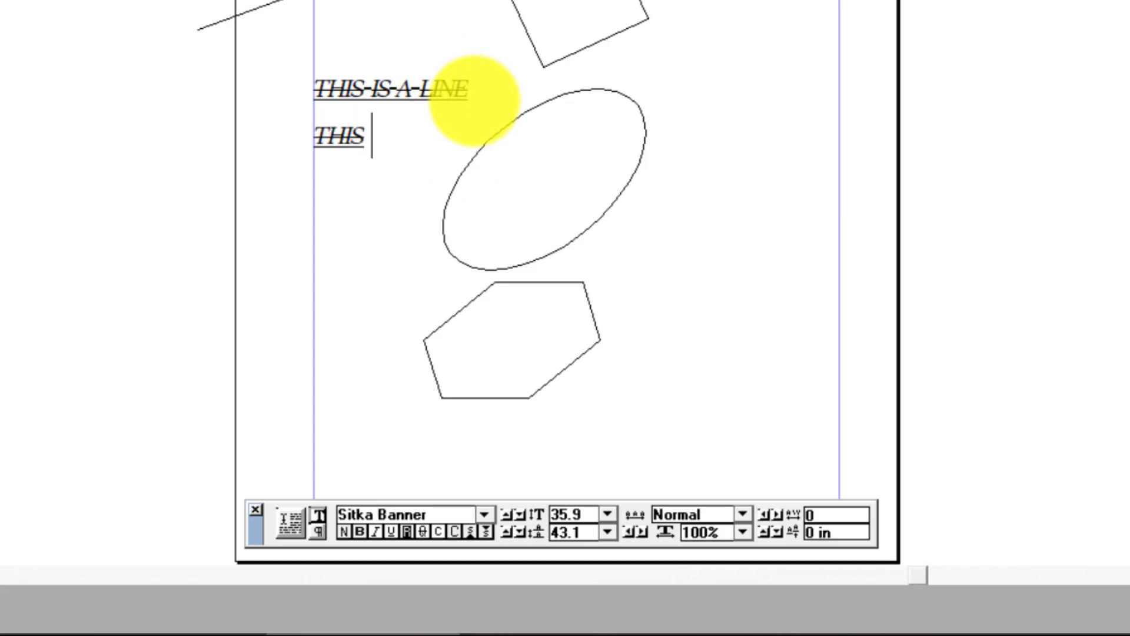
pyautogui.write('THIS IS SEC')
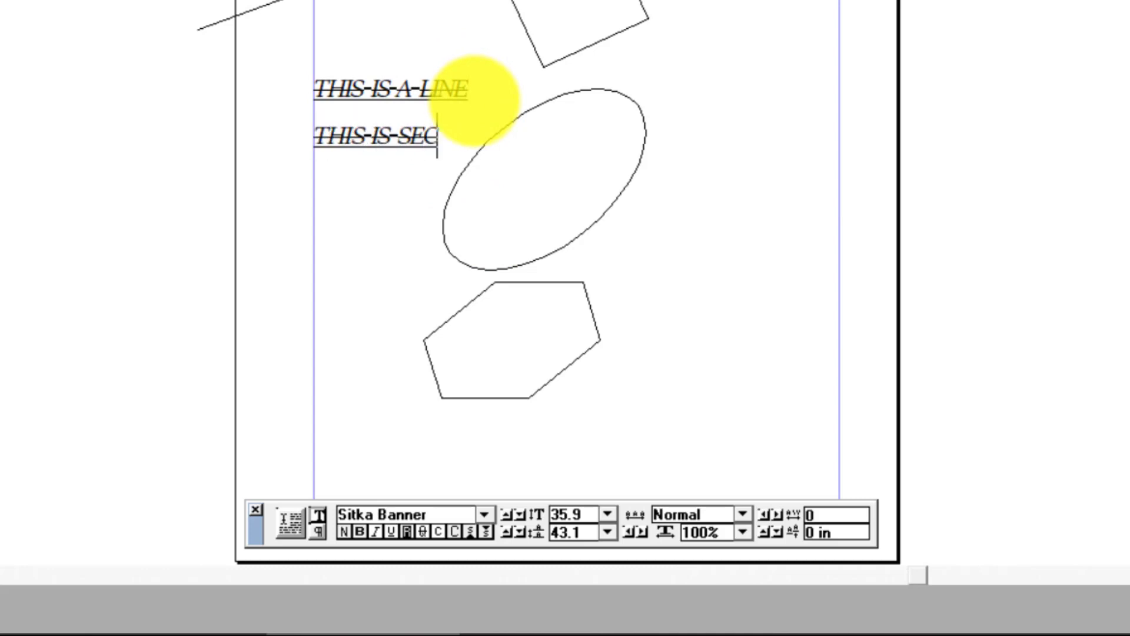
pyautogui.write('OND LINE')
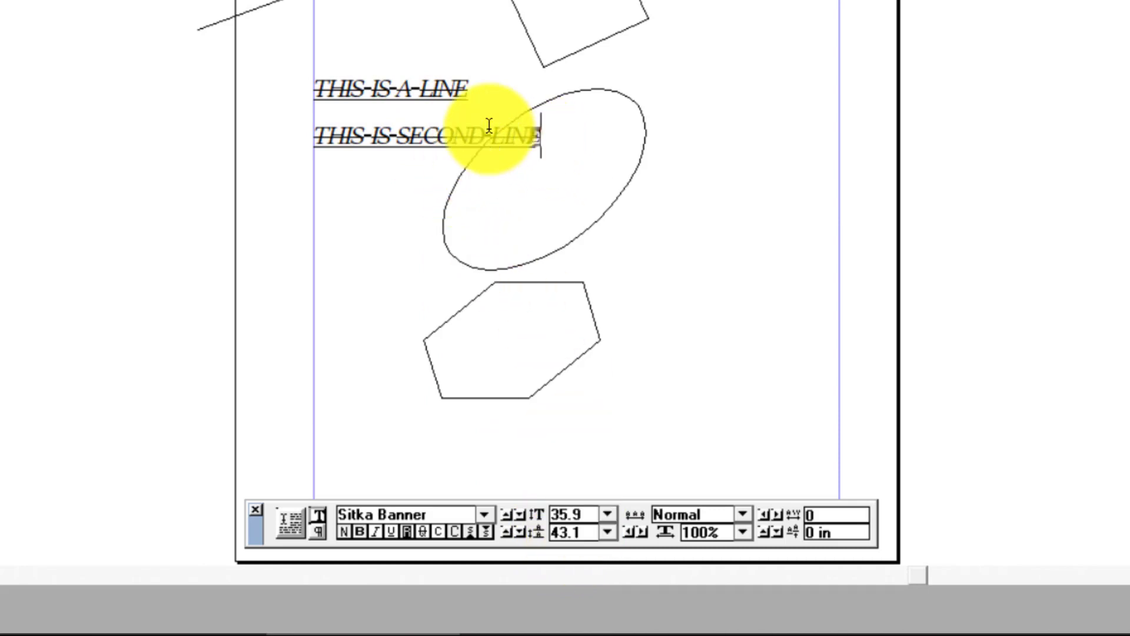
# Step: Try leadings of 54 and 72 on both text lines, and settle on a leading of 35
pyautogui.moveTo(490, 126); pyautogui.dragTo(323, 91)
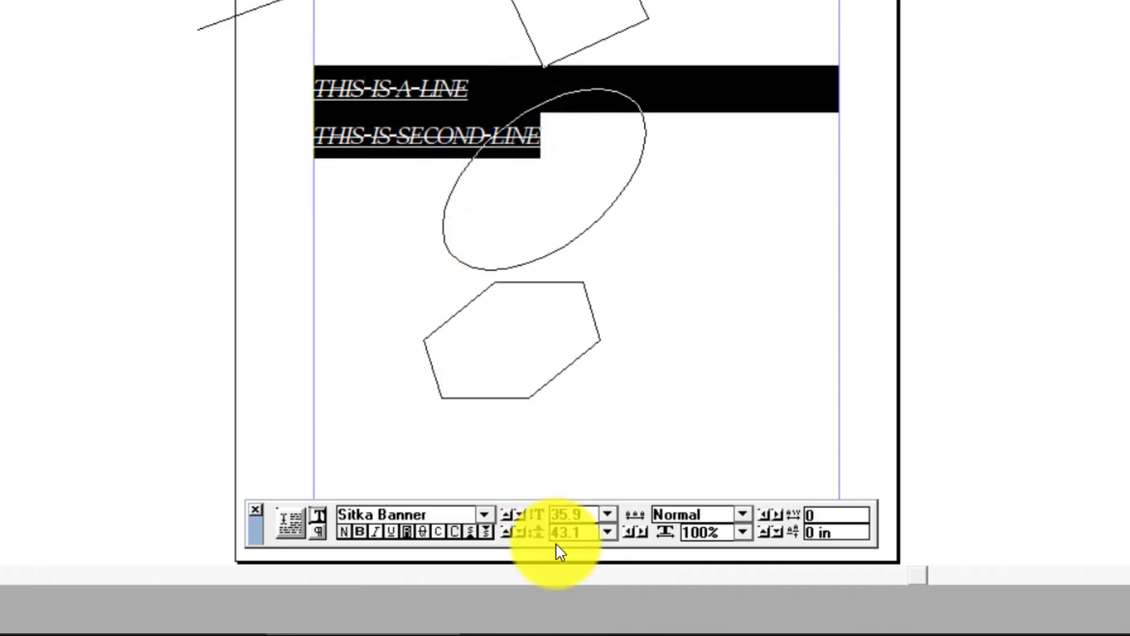
pyautogui.click(608, 532)
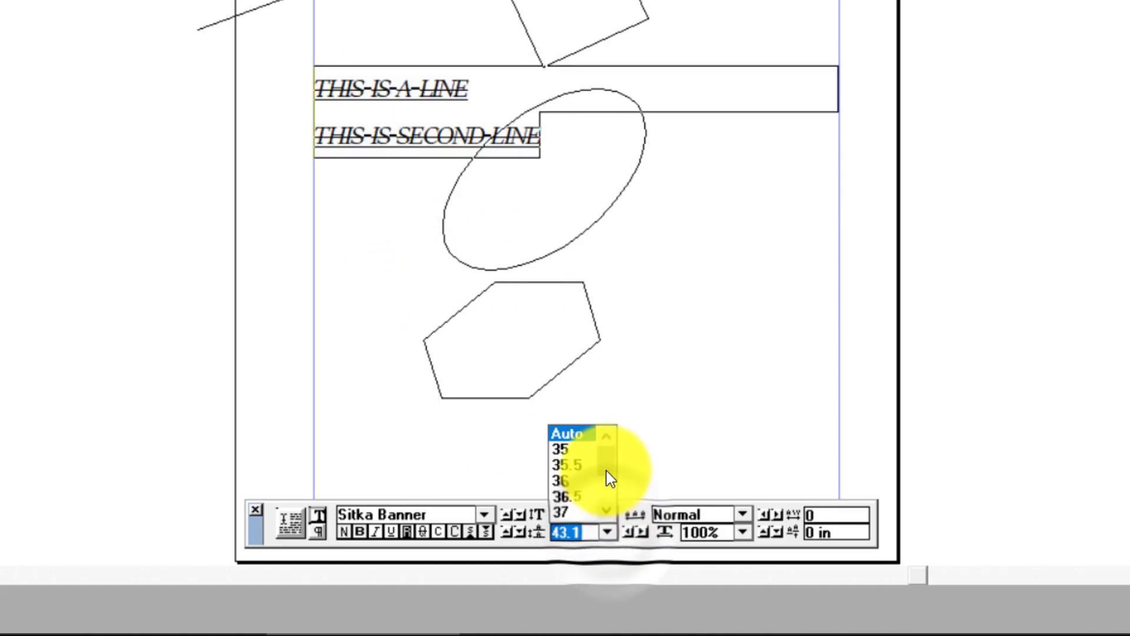
pyautogui.moveTo(607, 467); pyautogui.dragTo(607, 489)
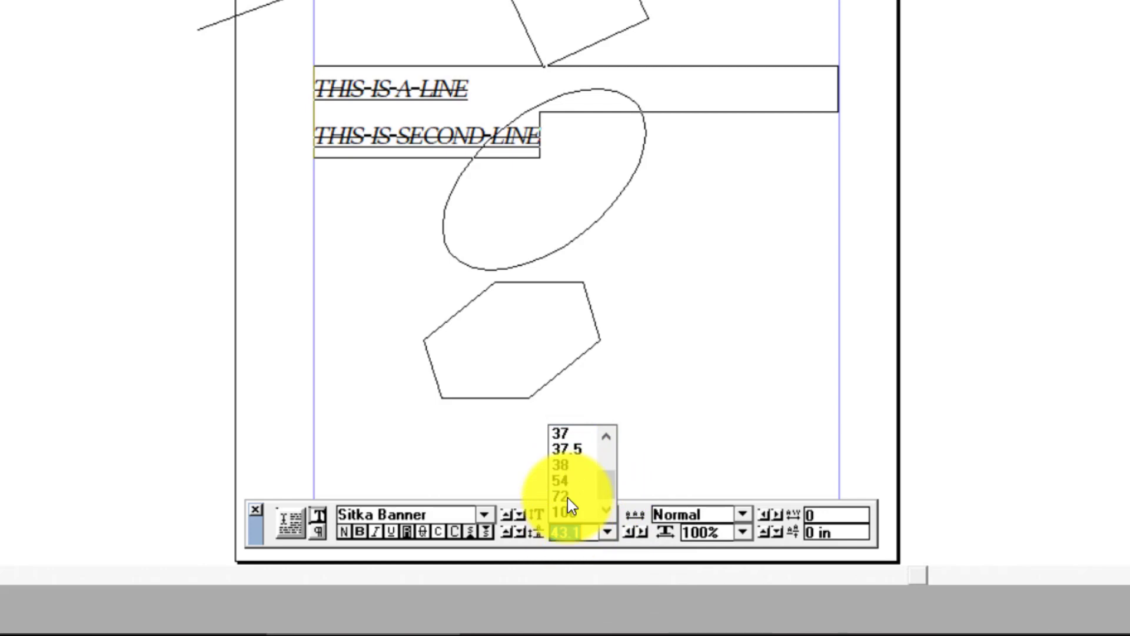
pyautogui.click(567, 483)
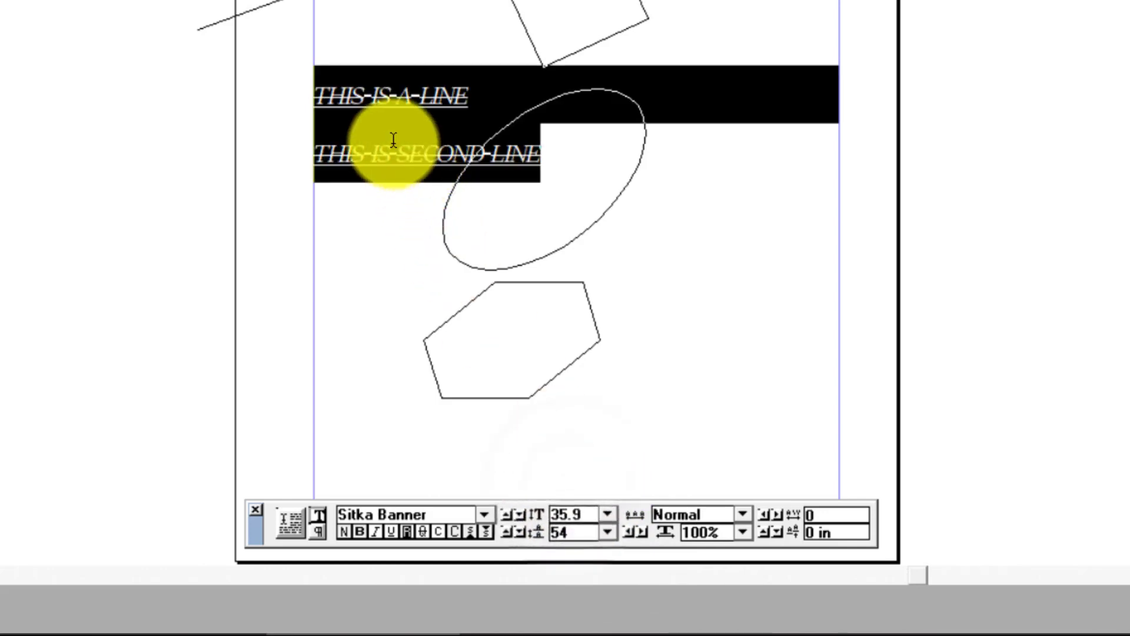
pyautogui.click(609, 531)
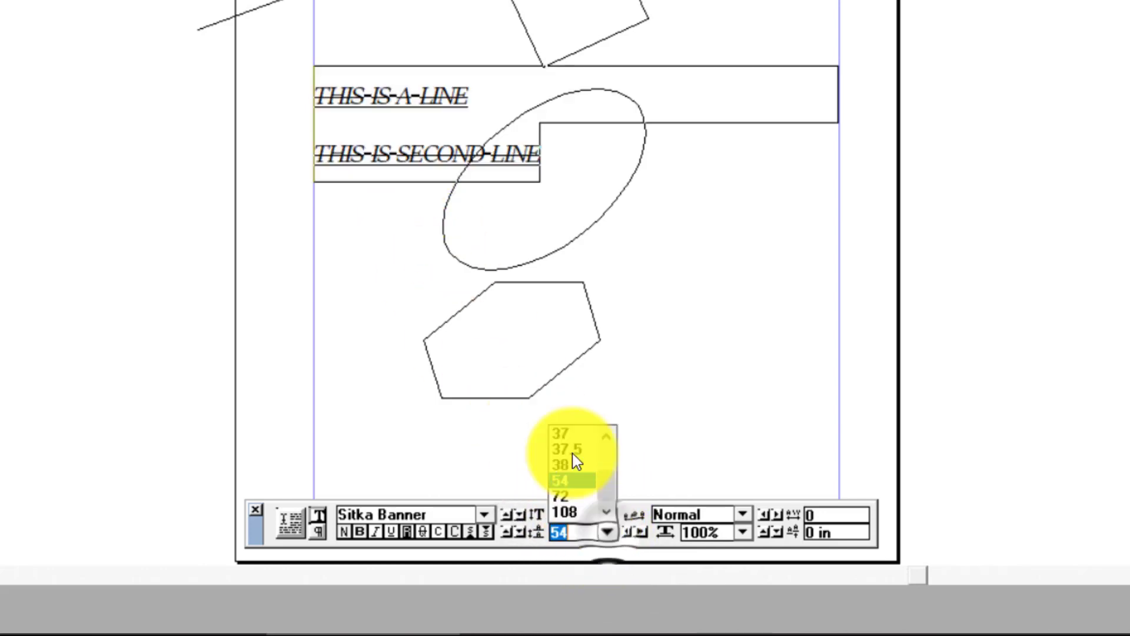
pyautogui.click(552, 548)
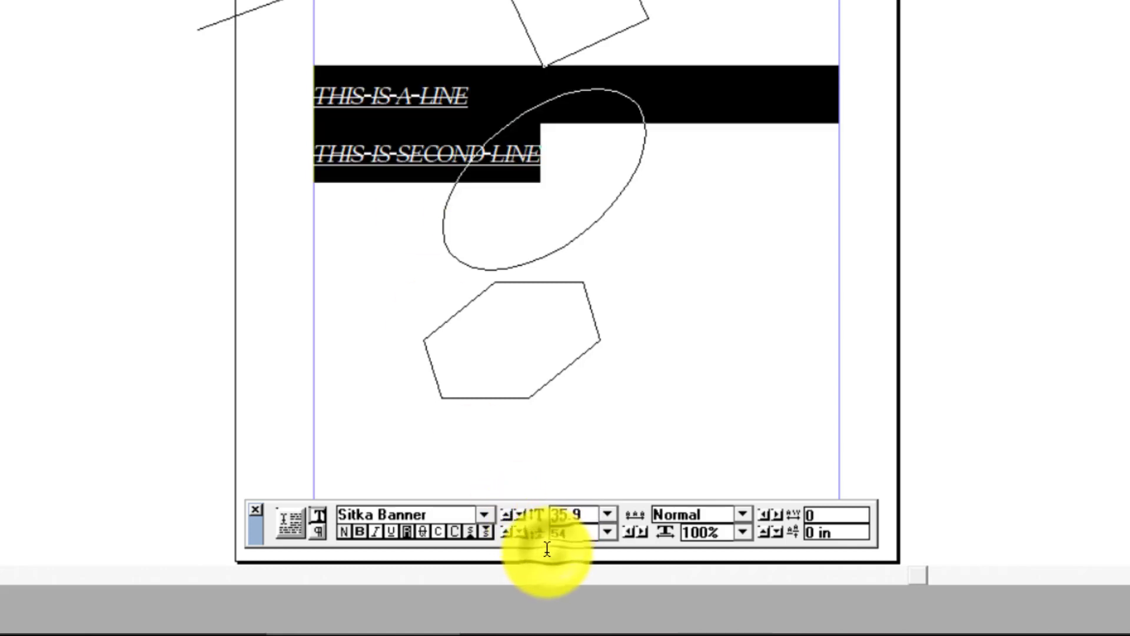
pyautogui.click(613, 531)
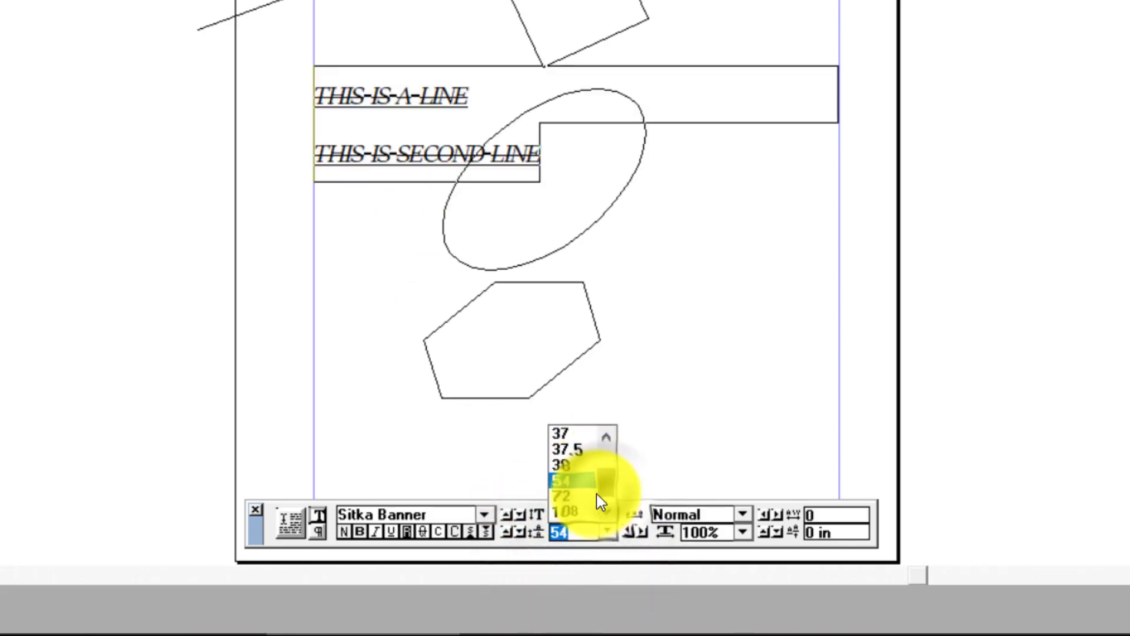
pyautogui.click(574, 496)
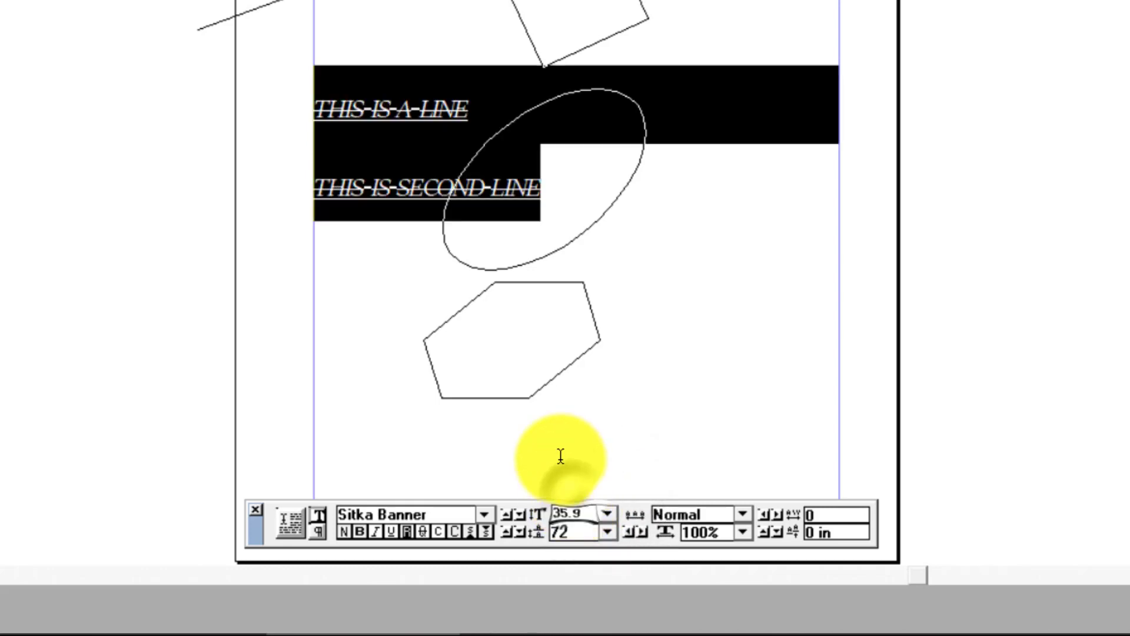
pyautogui.click(608, 532)
pyautogui.scroll(2, 575, 472)
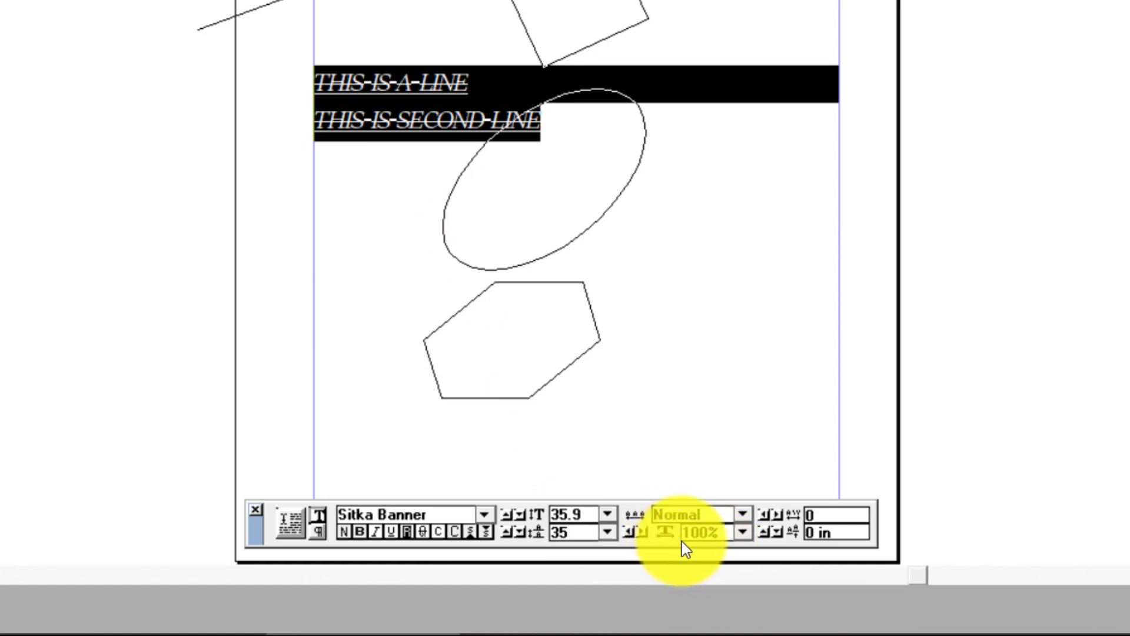
# Step: Try character widths of 130% and 70% on both text lines, and return the width to Normal
pyautogui.click(743, 532)
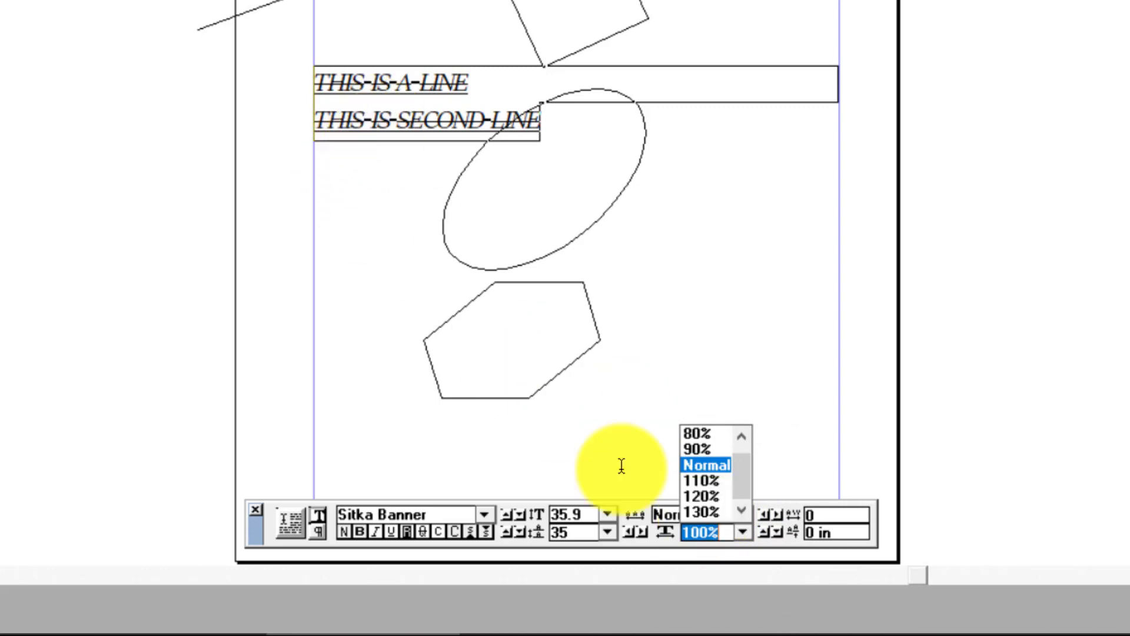
pyautogui.click(694, 513)
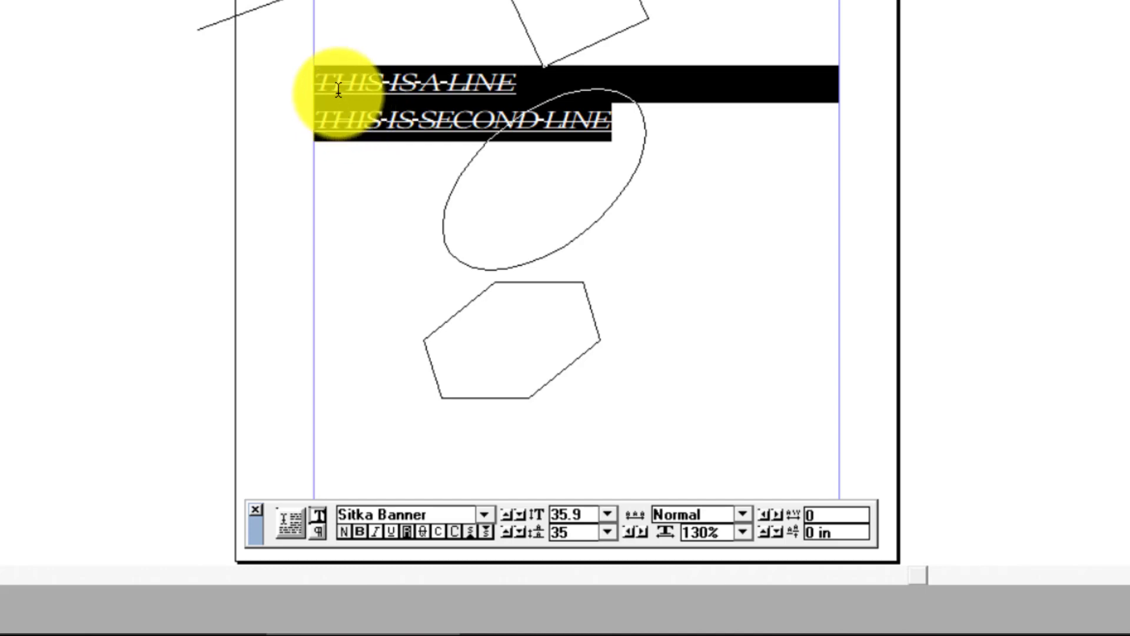
pyautogui.click(743, 532)
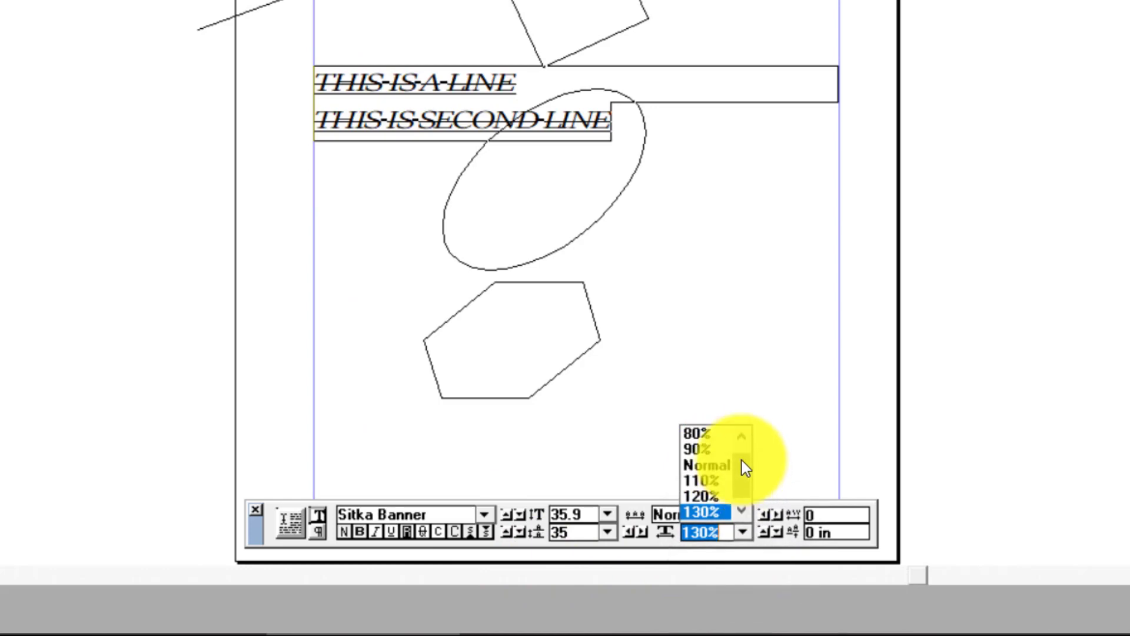
pyautogui.scroll(1, 721, 453)
pyautogui.click(707, 434)
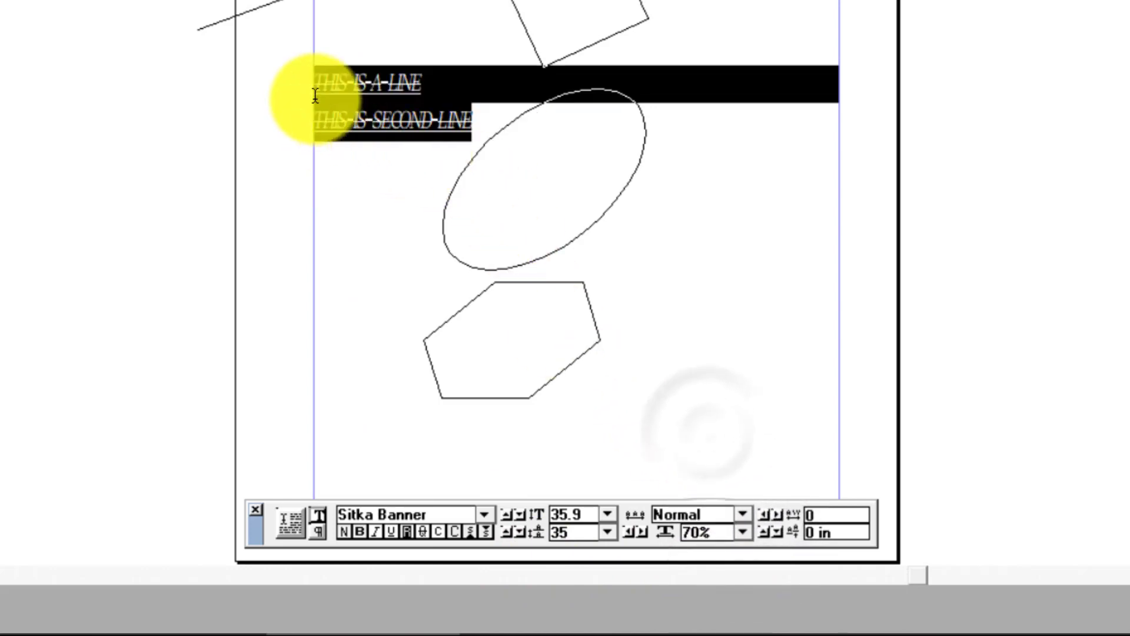
pyautogui.click(743, 533)
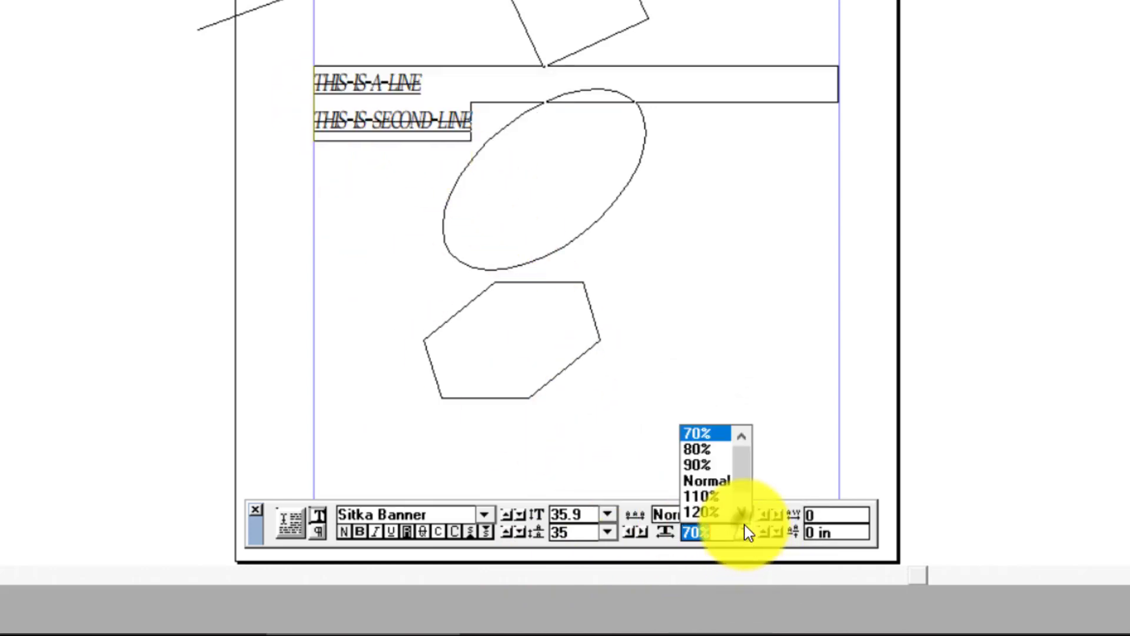
pyautogui.click(701, 479)
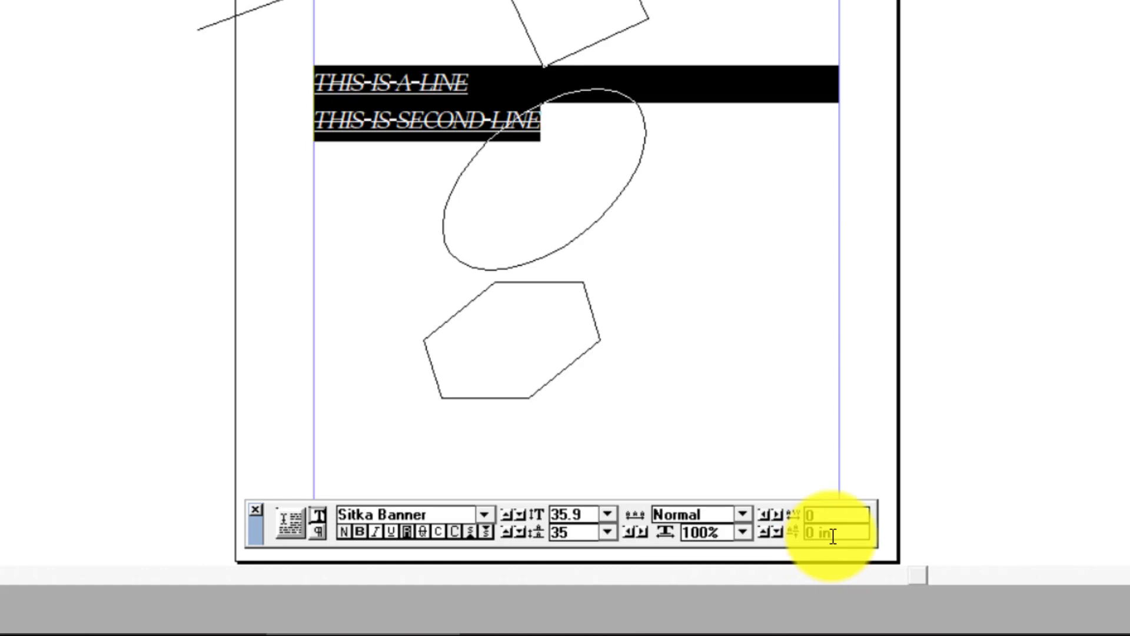
# Step: Try a baseline shift of 0.5 in on the word "LINE" in the first line, and change it to -0.5 in
pyautogui.click(446, 82)
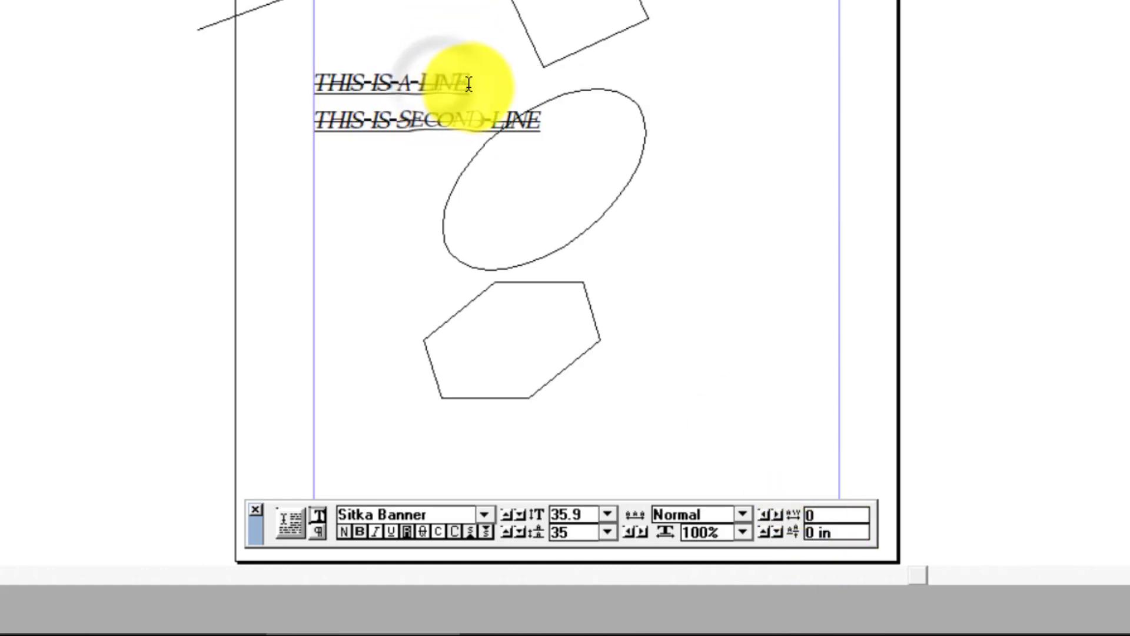
pyautogui.moveTo(469, 83); pyautogui.dragTo(419, 82)
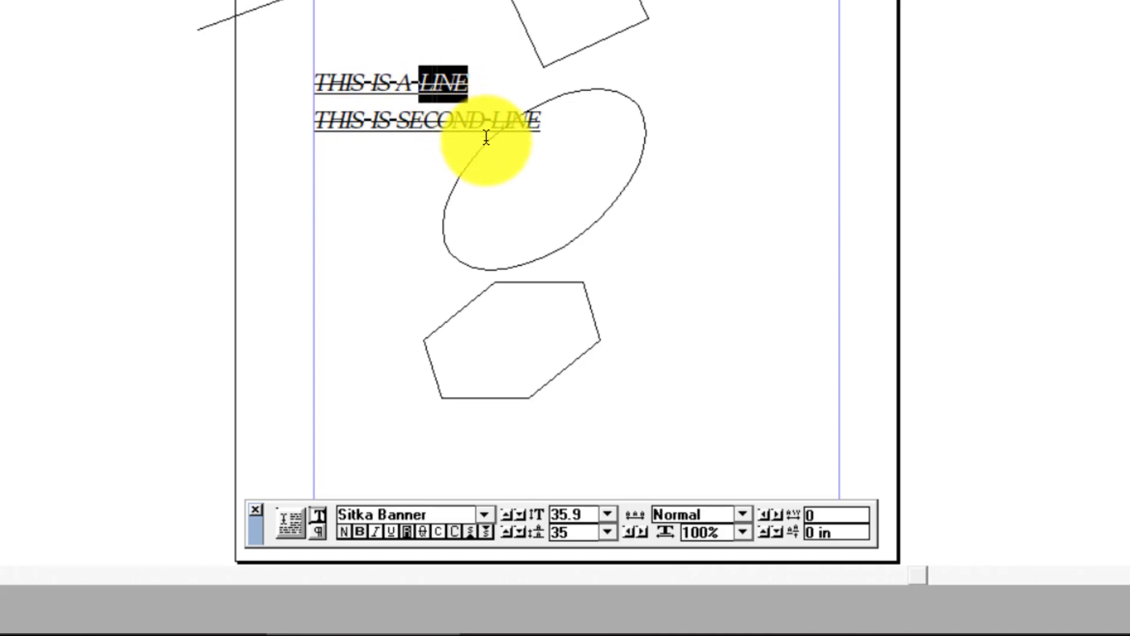
pyautogui.click(842, 534)
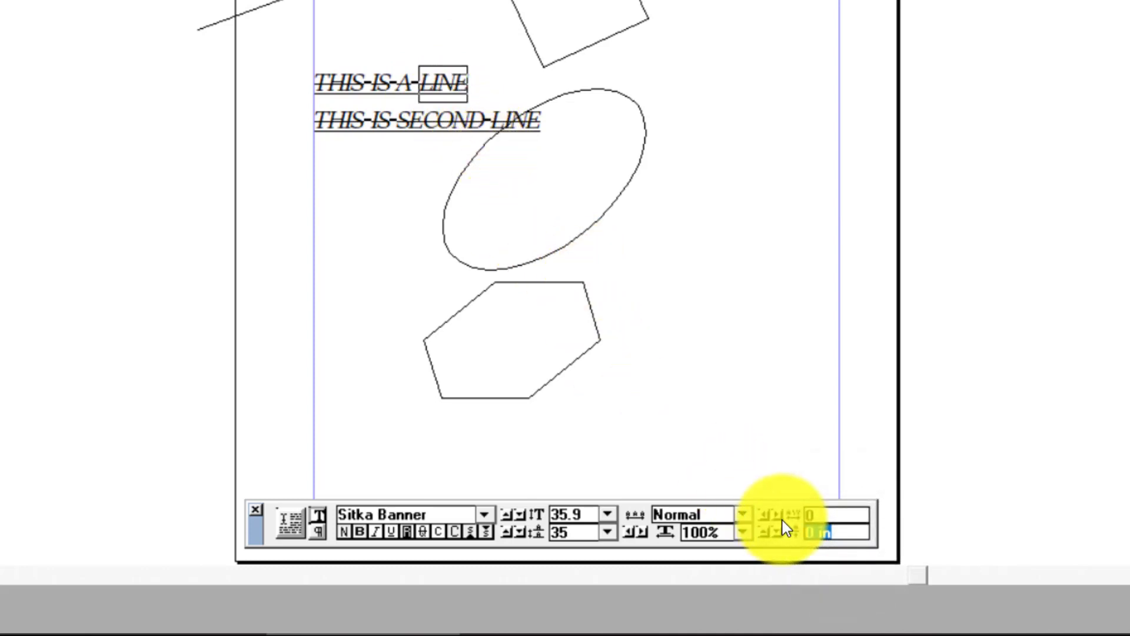
pyautogui.press('BackSpace')
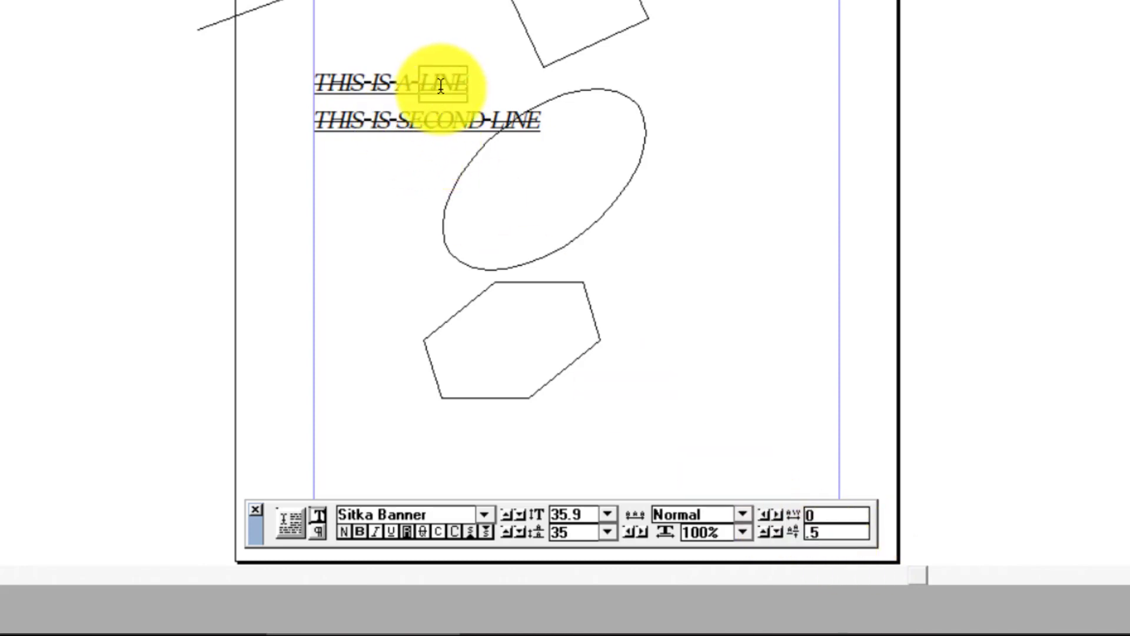
pyautogui.write('.5')
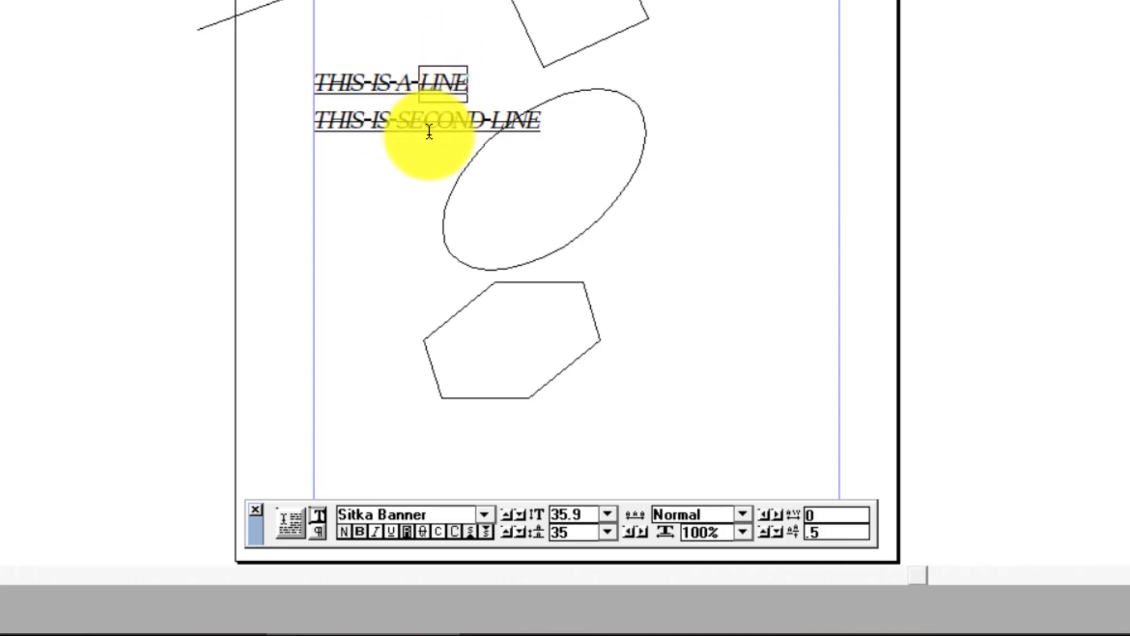
pyautogui.press('Return')
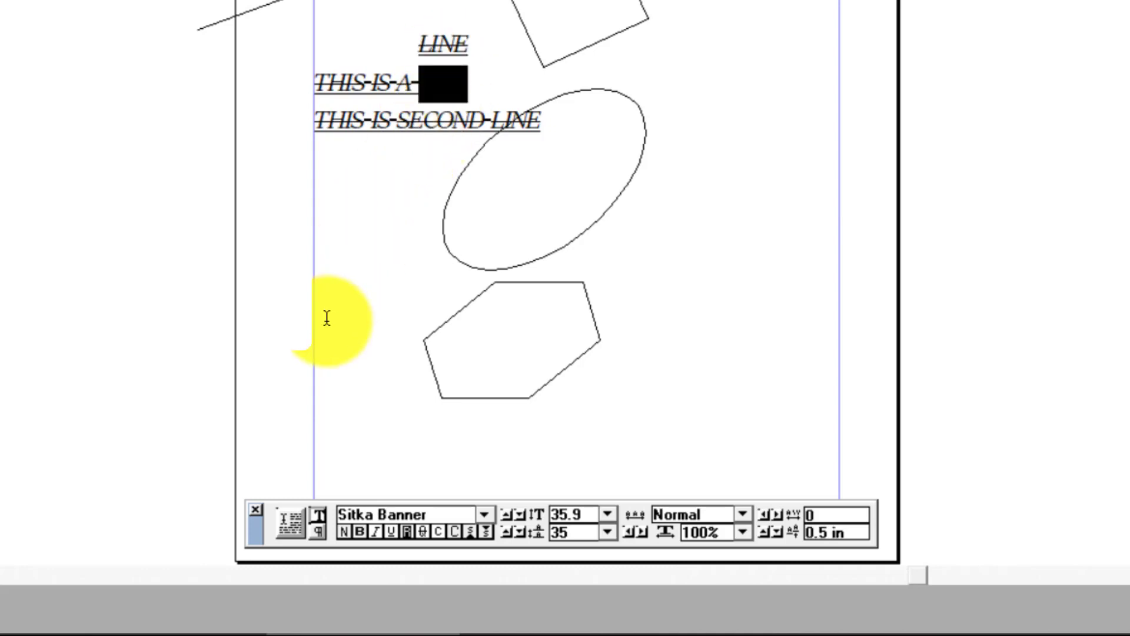
pyautogui.click(853, 532)
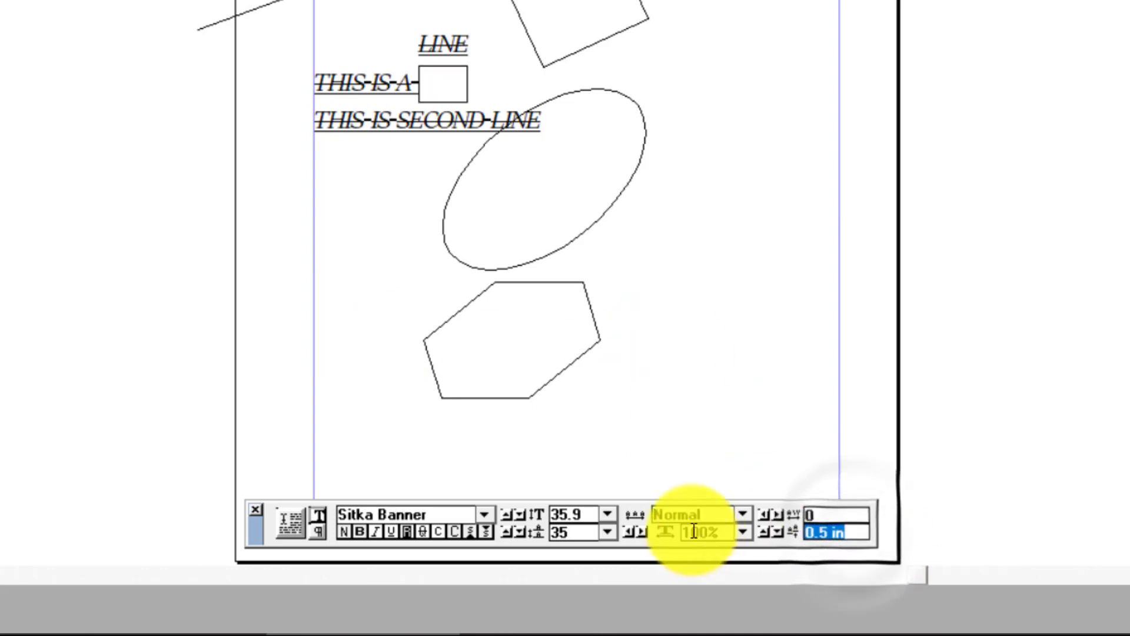
pyautogui.press('BackSpace')
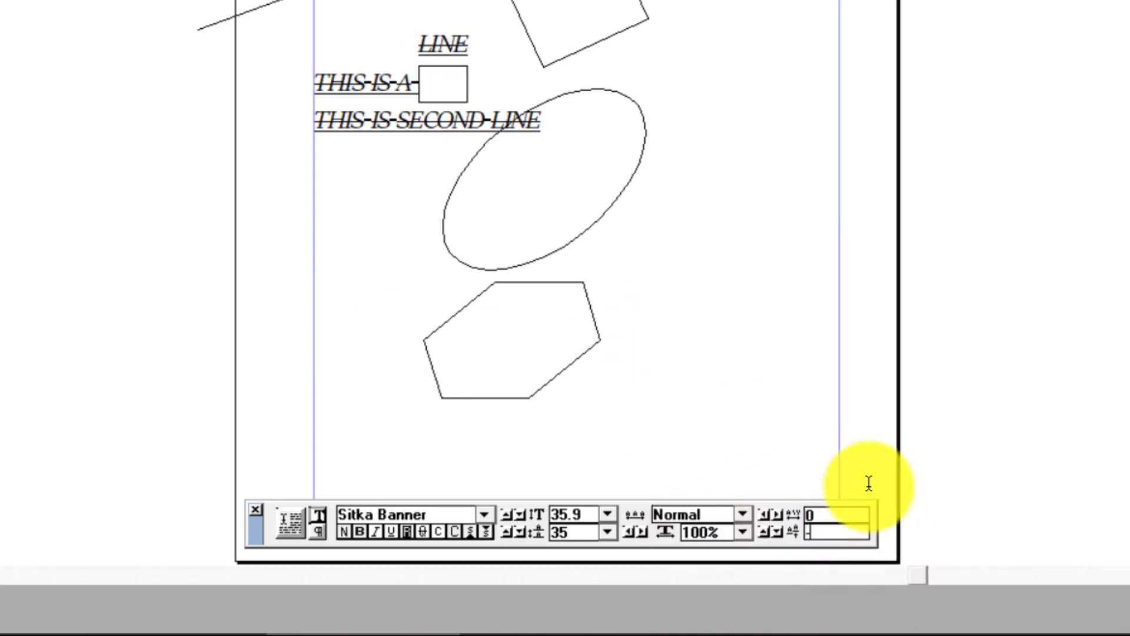
pyautogui.press('Return')
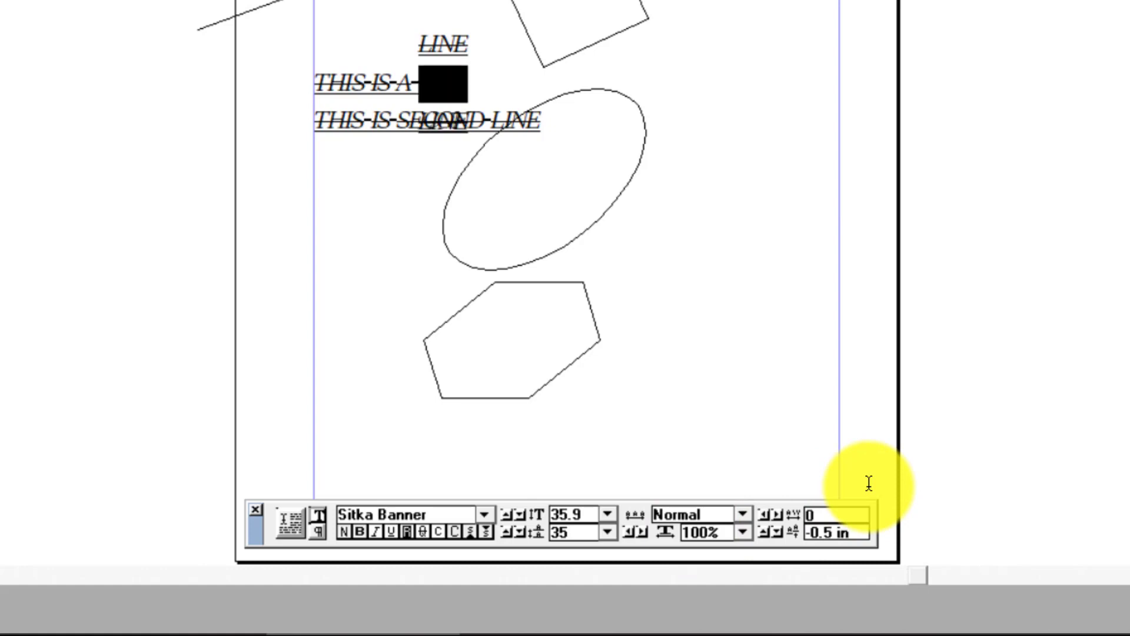
pyautogui.click(462, 91)
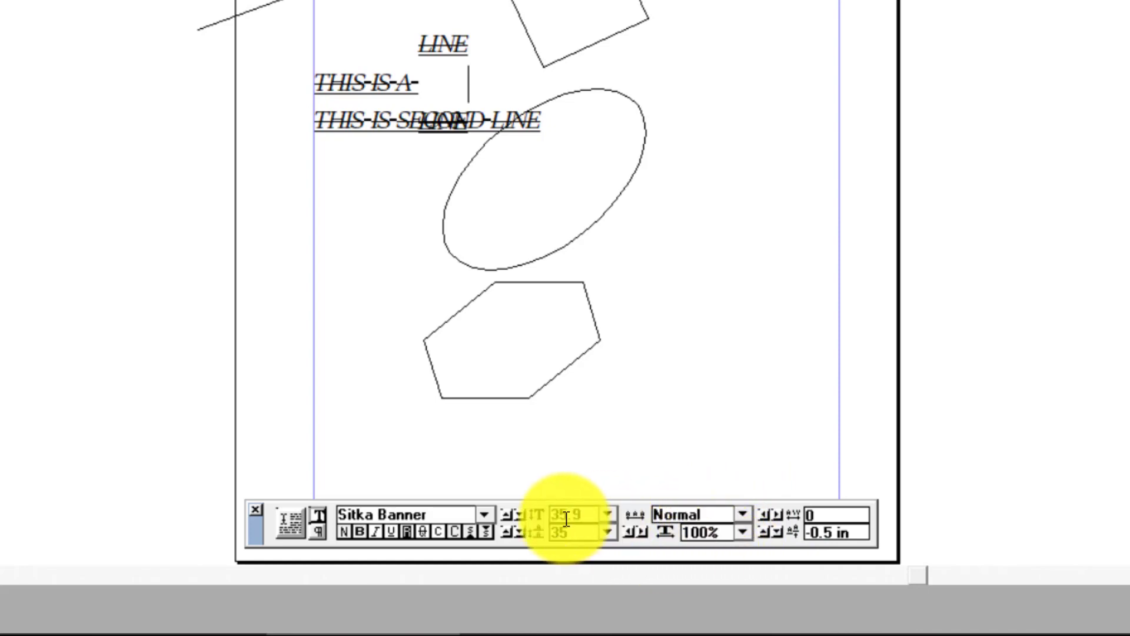
pyautogui.click(608, 516)
pyautogui.click(612, 524)
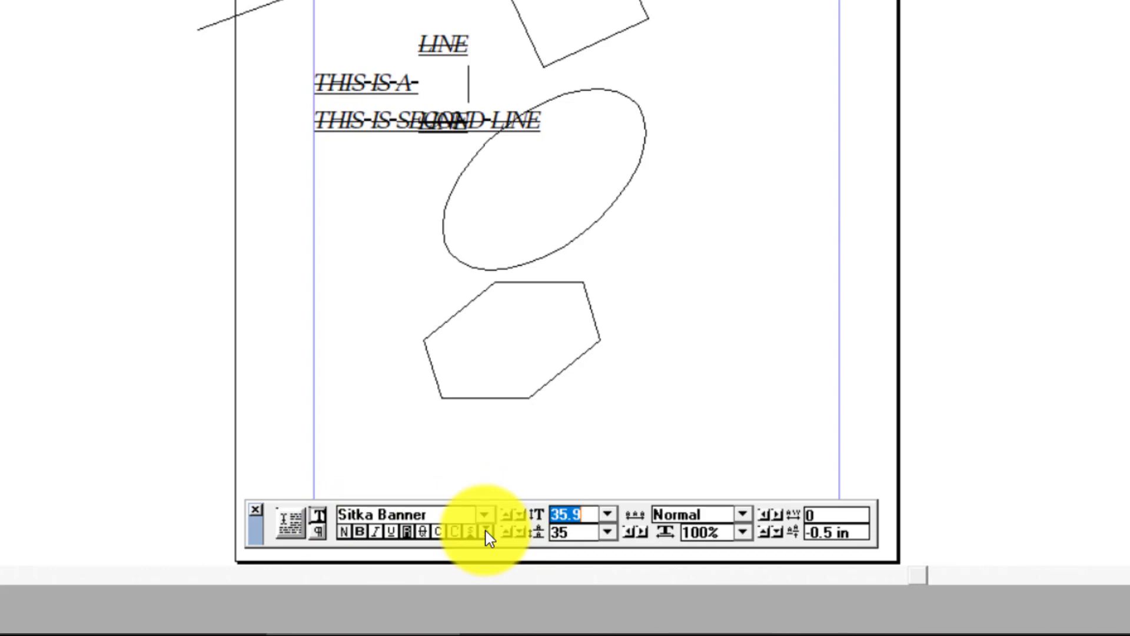
# Step: Switch to paragraph formatting and try right, centre, force-justified and justified alignment on both text lines
pyautogui.click(318, 533)
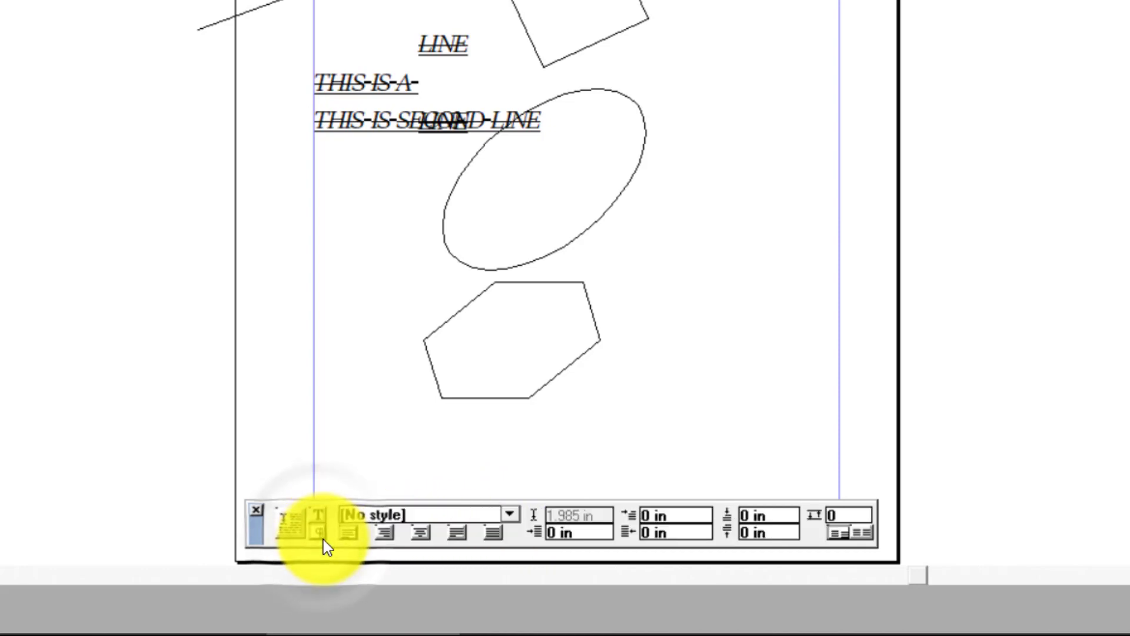
pyautogui.moveTo(536, 121); pyautogui.dragTo(297, 90)
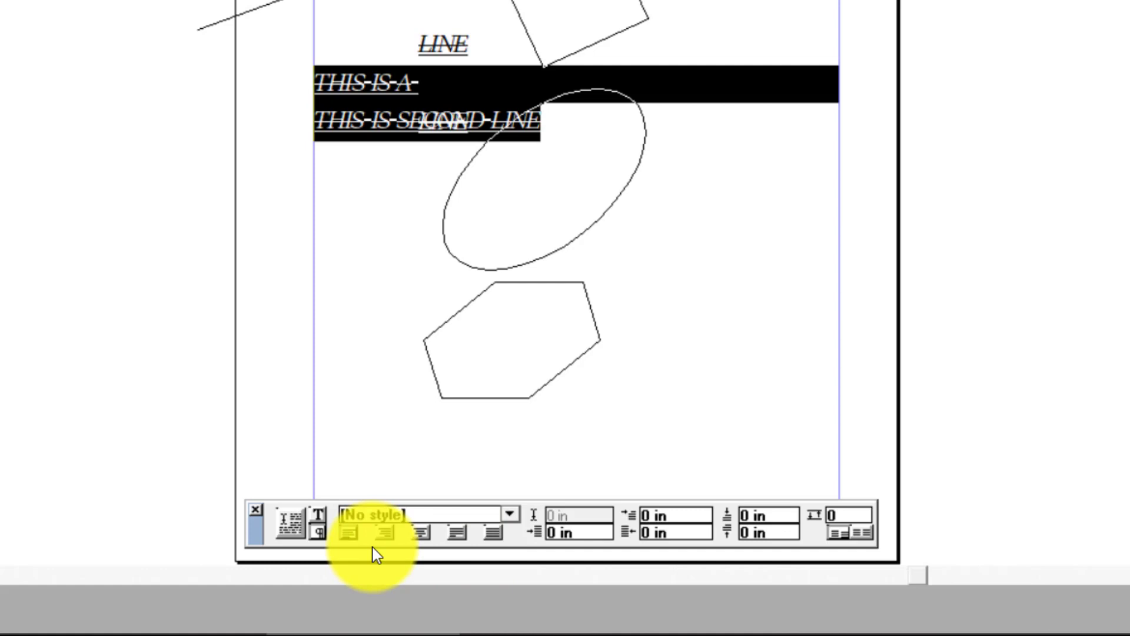
pyautogui.click(381, 532)
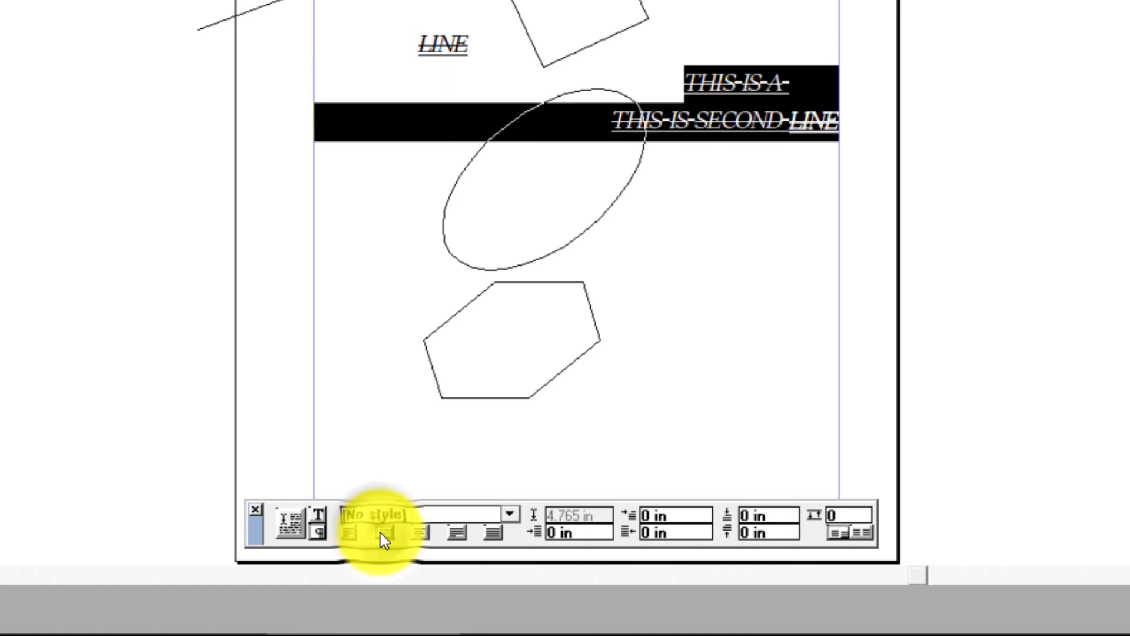
pyautogui.click(421, 532)
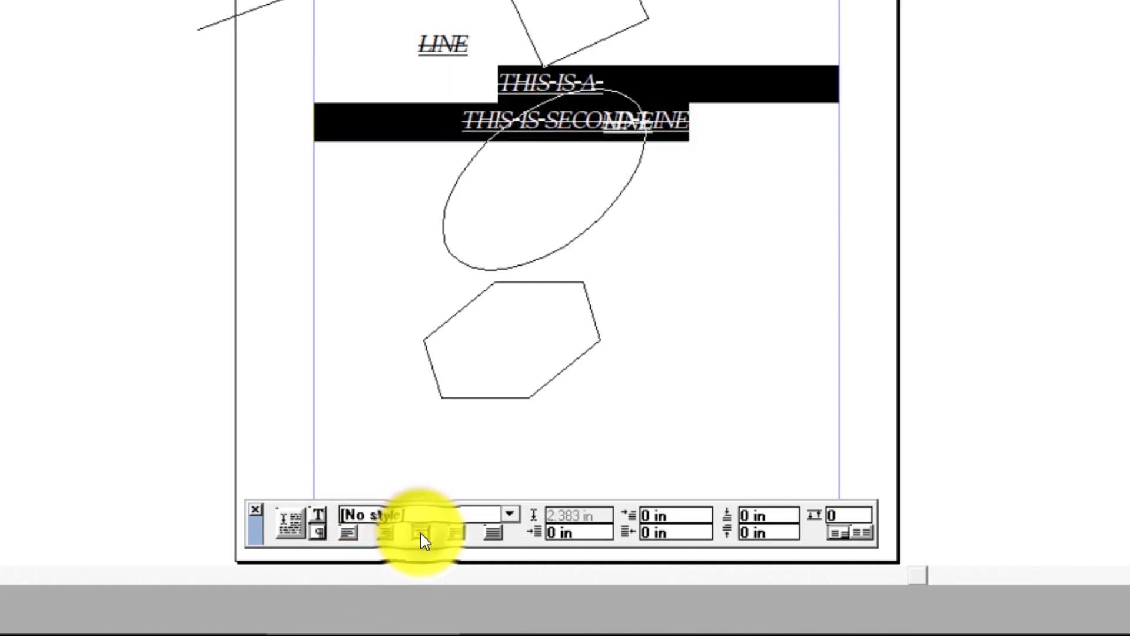
pyautogui.click(496, 531)
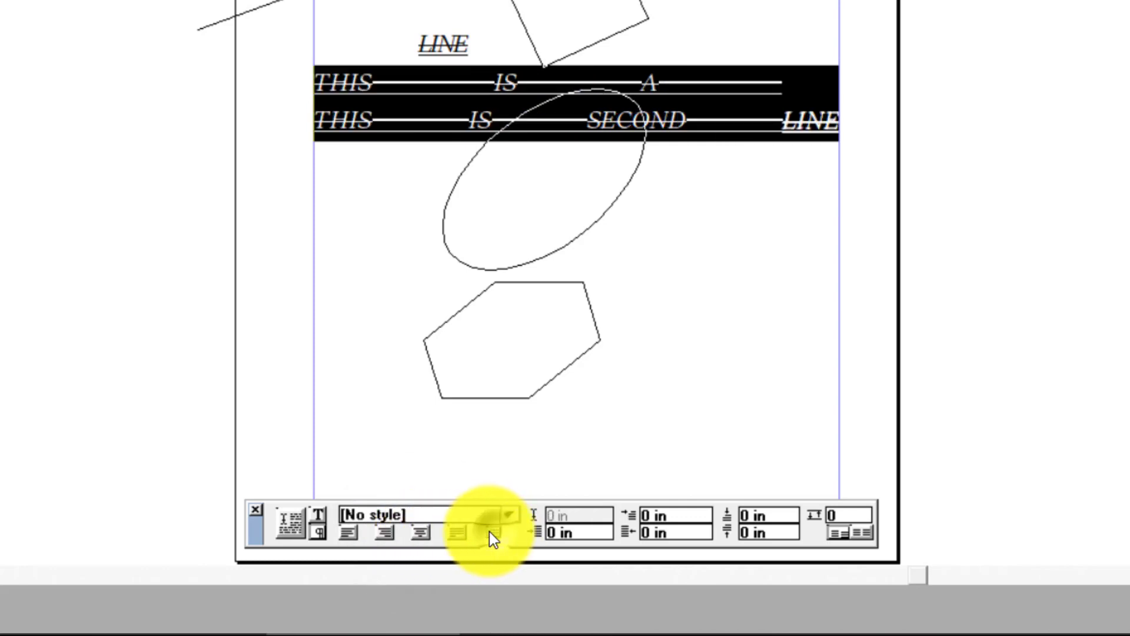
pyautogui.click(459, 535)
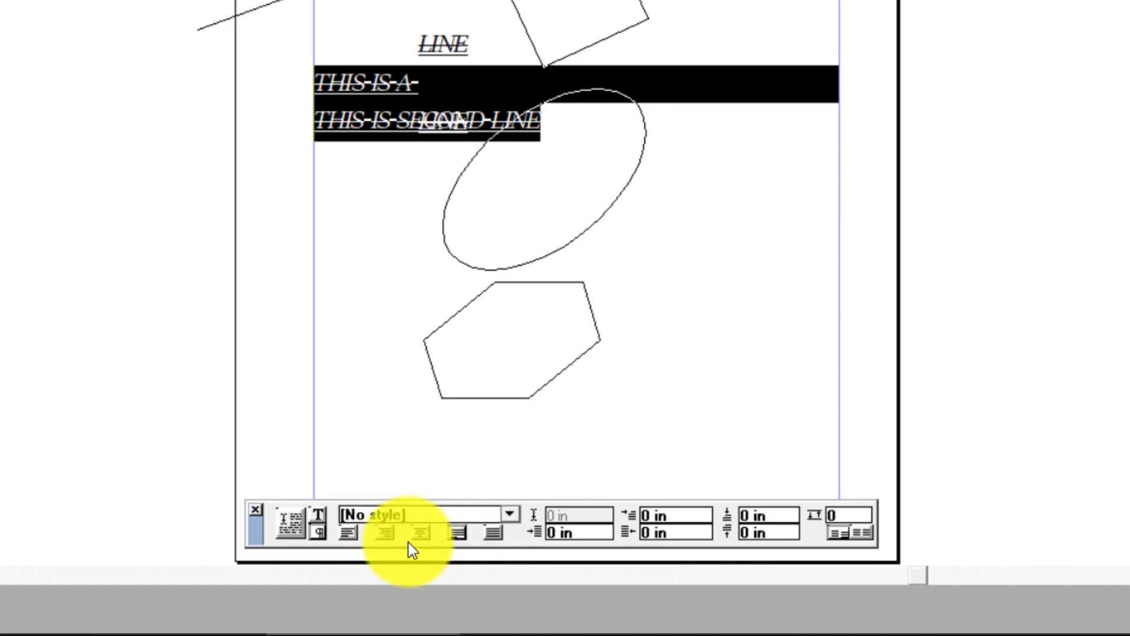
# Step: Apply the "Hanging indent" paragraph style to both text lines
pyautogui.click(362, 518)
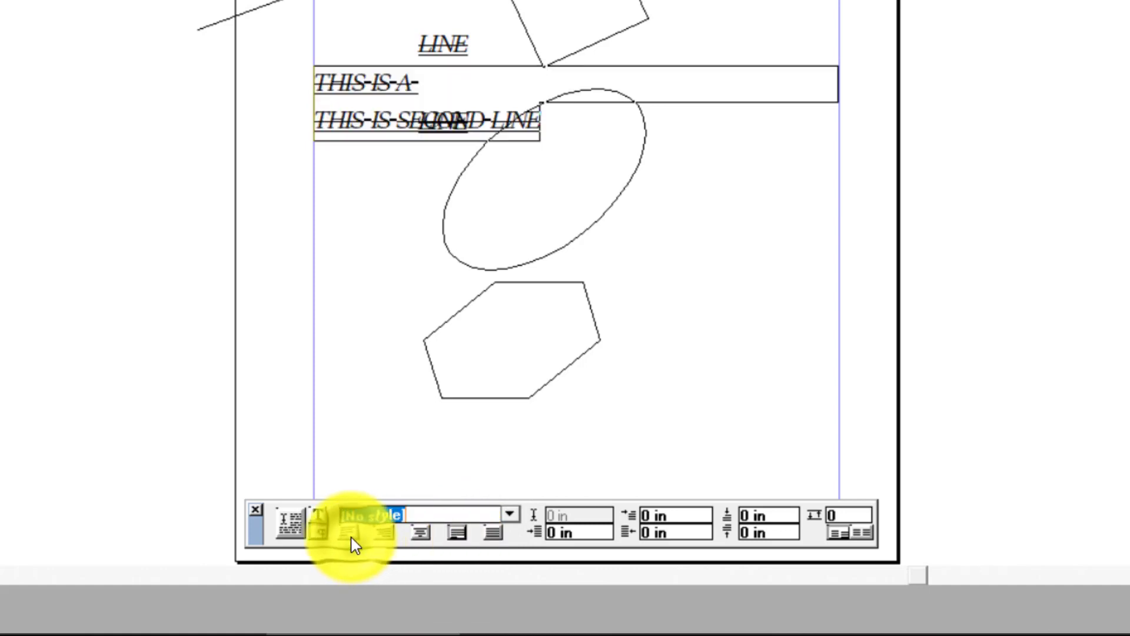
pyautogui.click(508, 514)
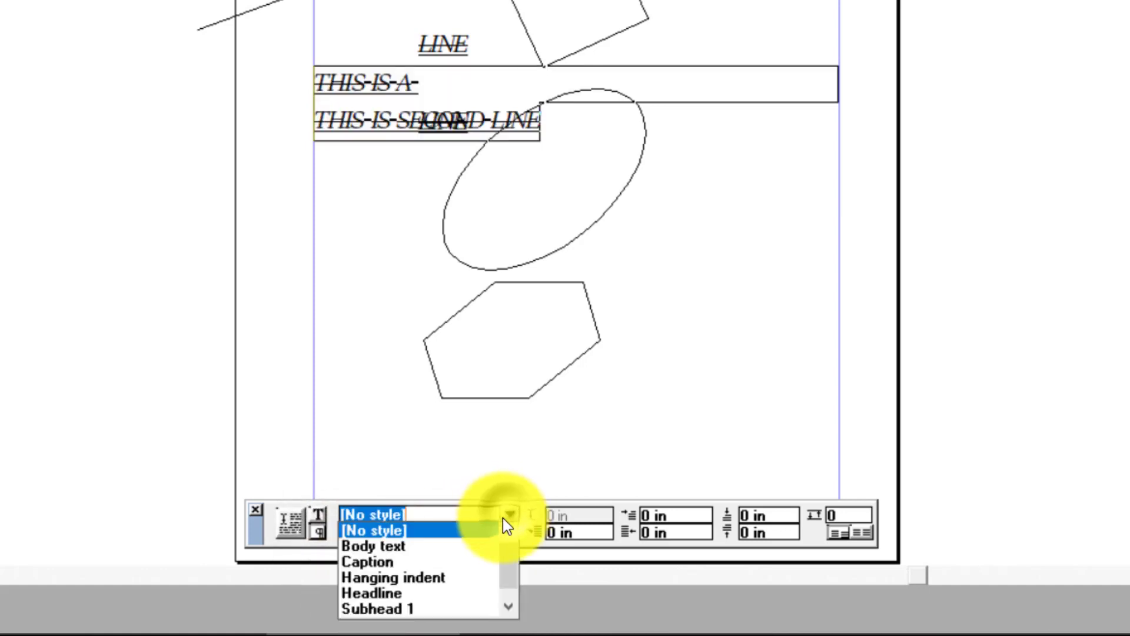
pyautogui.click(397, 577)
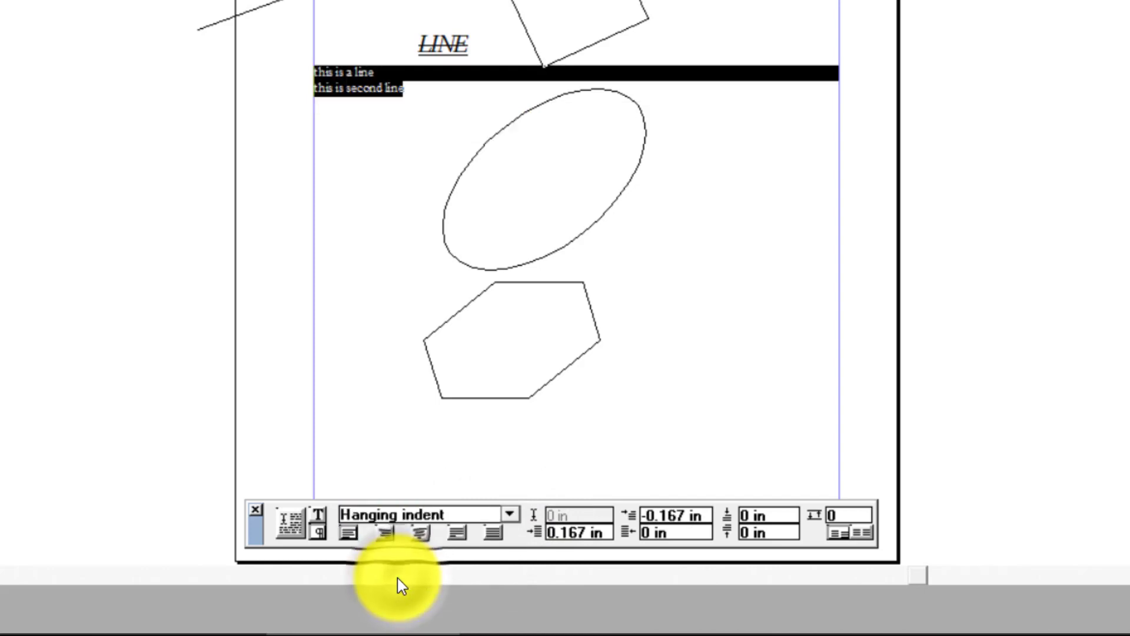
# Step: Apply the "Headline" paragraph style to both text lines and close the Control Palette
pyautogui.click(511, 514)
pyautogui.click(385, 462)
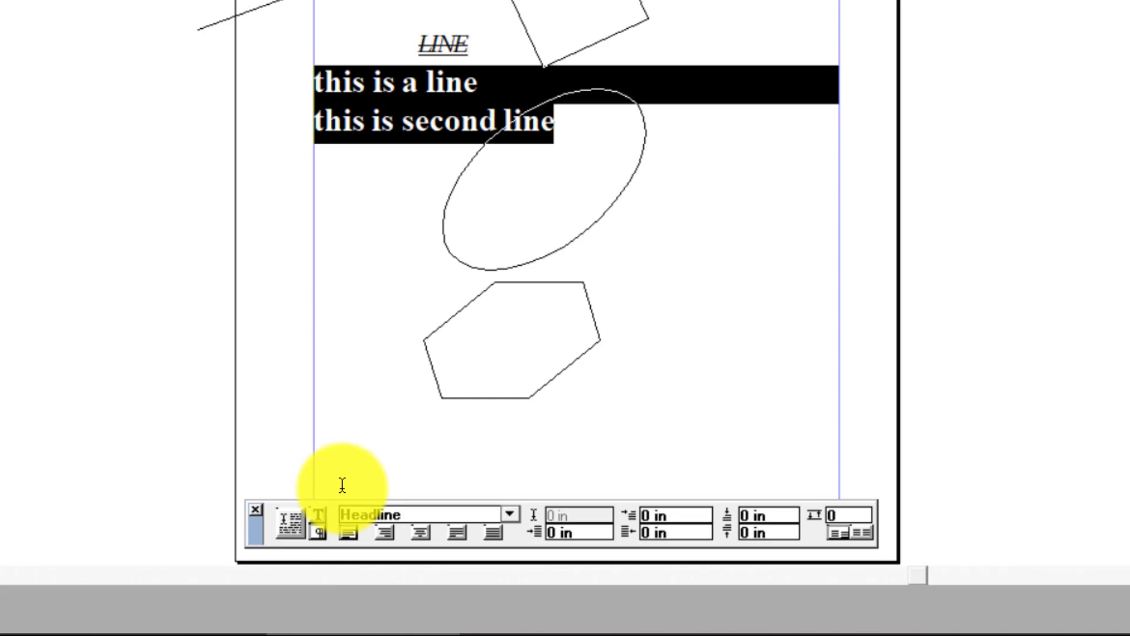
pyautogui.click(256, 509)
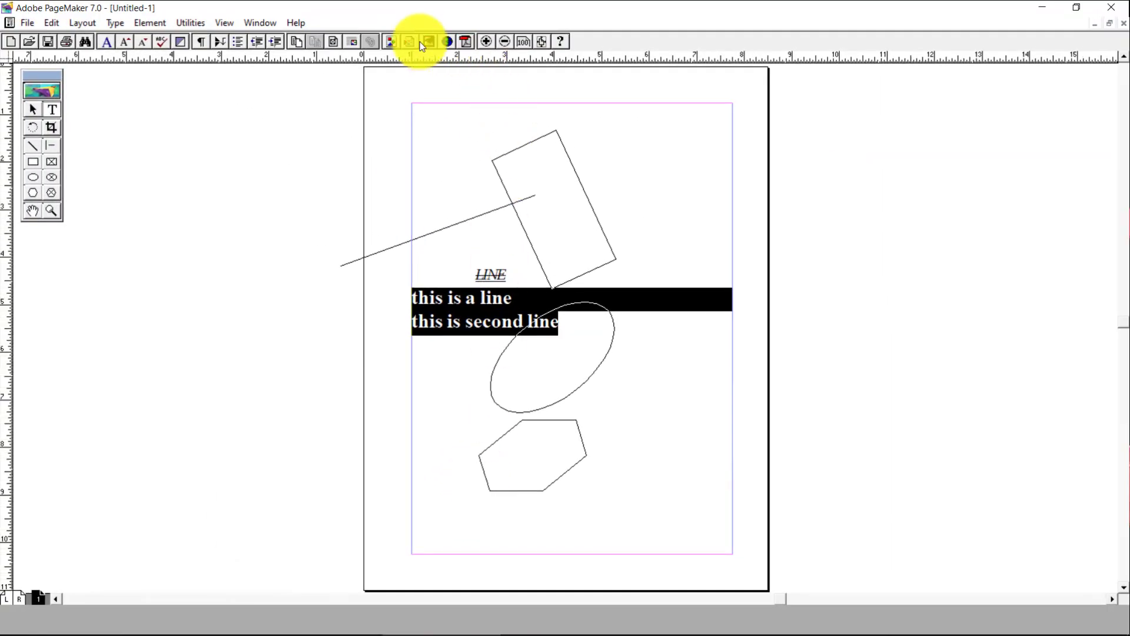
# Step: Show the Colors palette and fill the rotated rectangle with Magenta, trying Cyan first
pyautogui.click(260, 23)
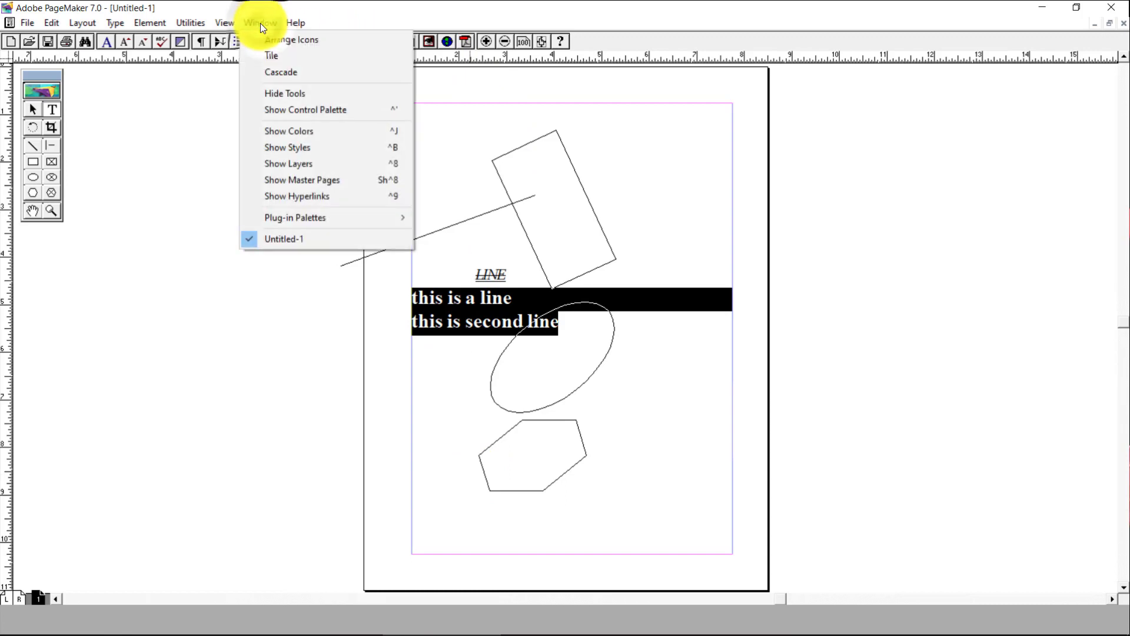
pyautogui.click(272, 130)
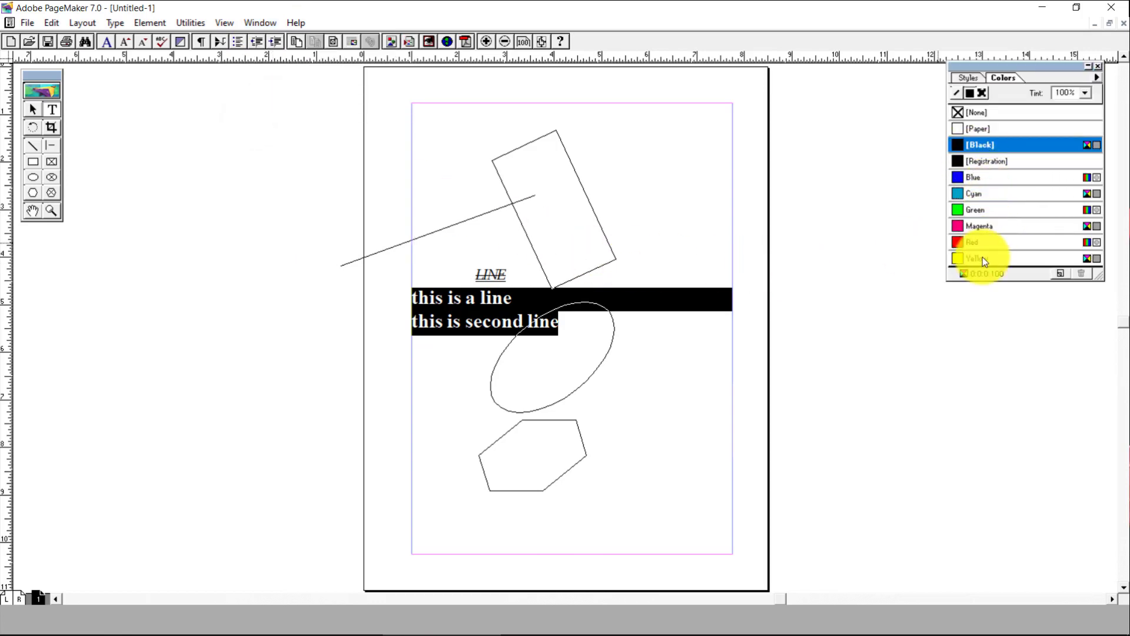
pyautogui.click(32, 110)
pyautogui.click(511, 155)
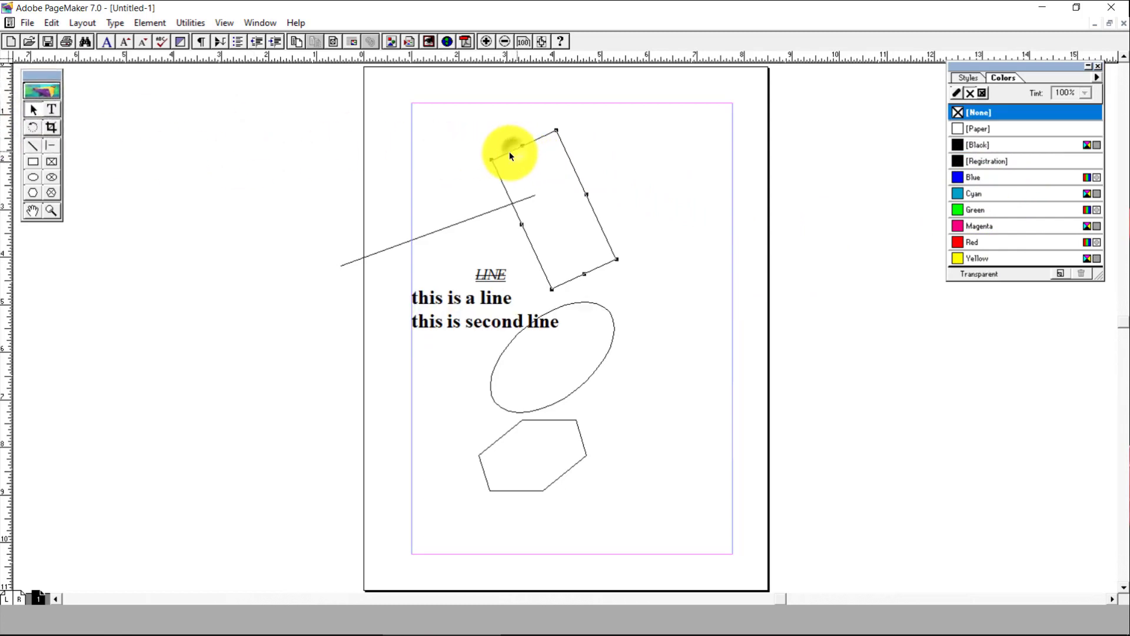
pyautogui.click(976, 195)
pyautogui.click(983, 231)
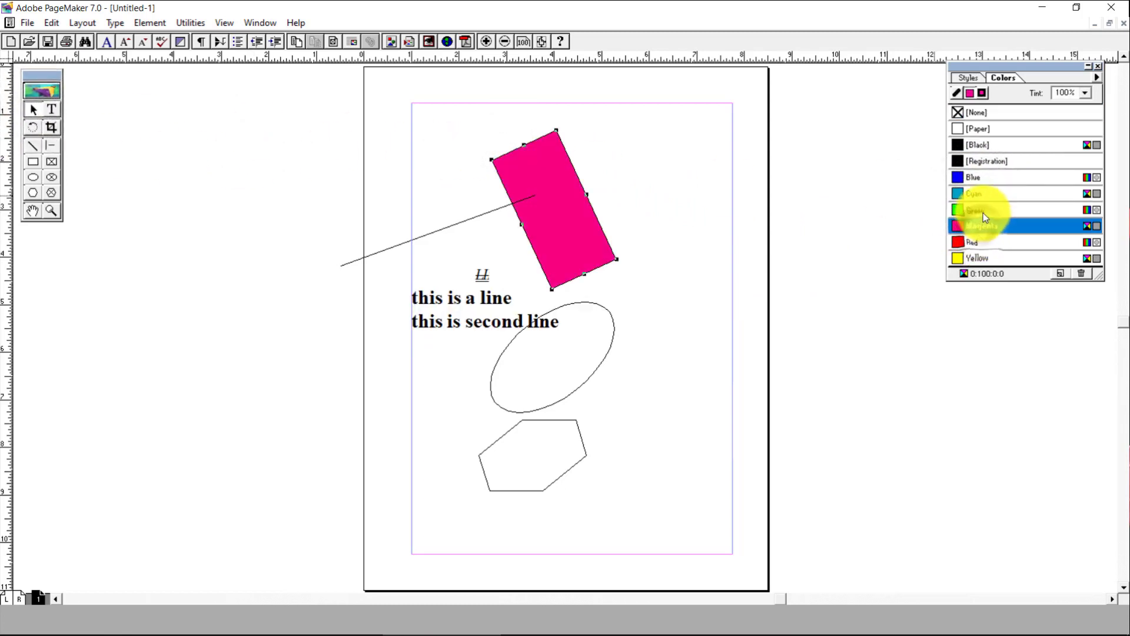
# Step: Try Green, Registration, Paper, Black and Cyan fills on the rotated rectangle, and return it to Magenta
pyautogui.click(983, 212)
pyautogui.click(986, 154)
pyautogui.click(984, 132)
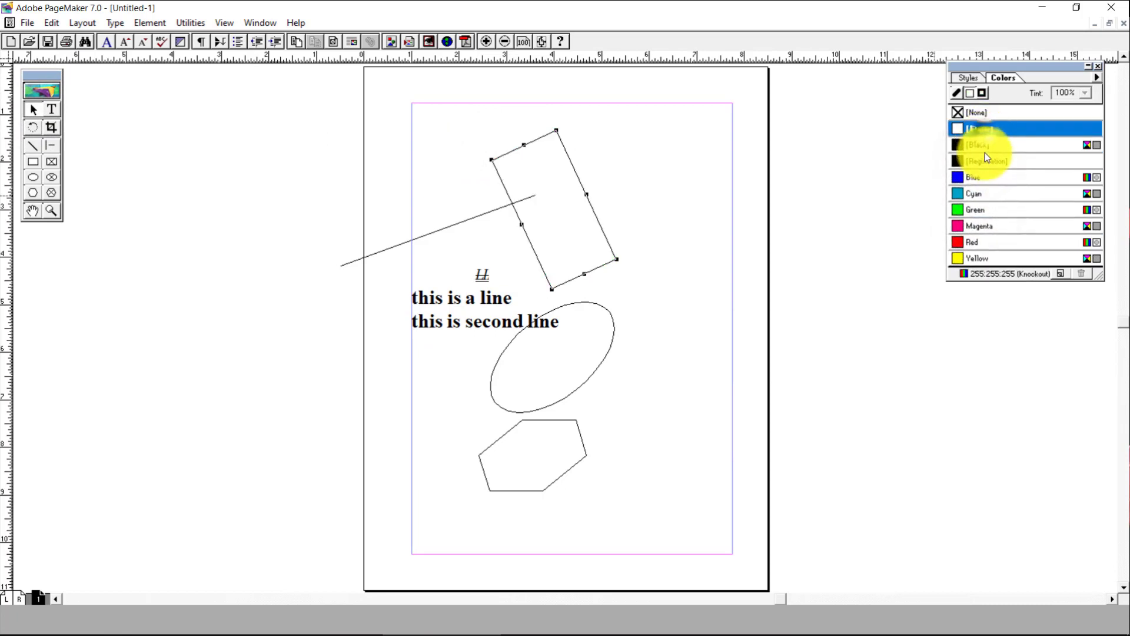
pyautogui.click(985, 147)
pyautogui.click(982, 193)
pyautogui.click(983, 230)
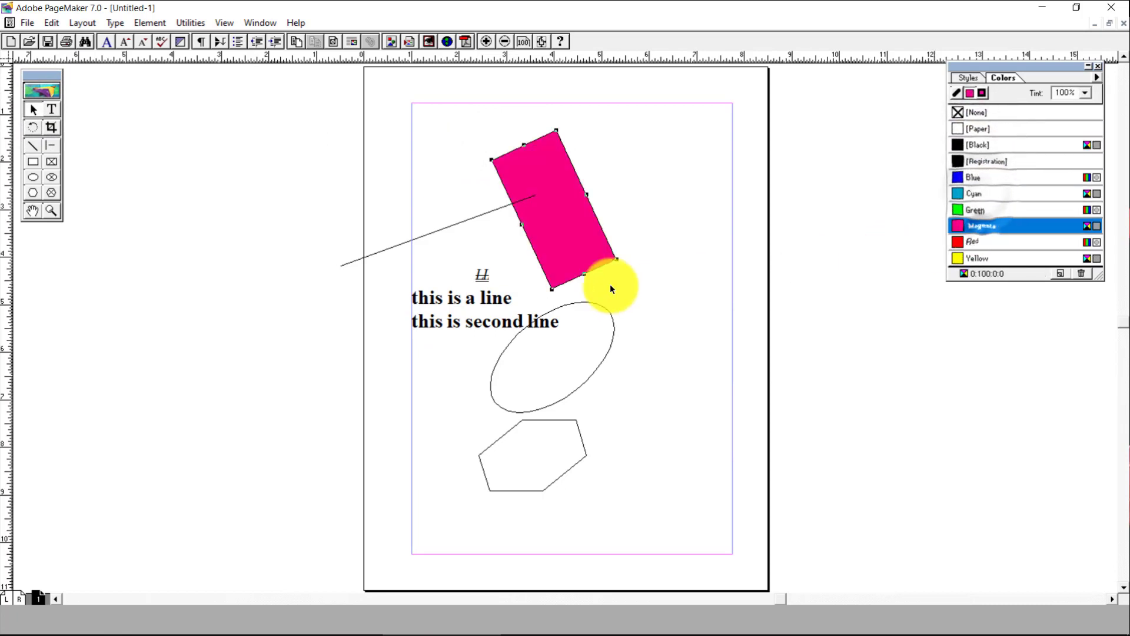
# Step: Try the text colours Cyan, Magenta, Red and Green on both text lines
pyautogui.click(52, 112)
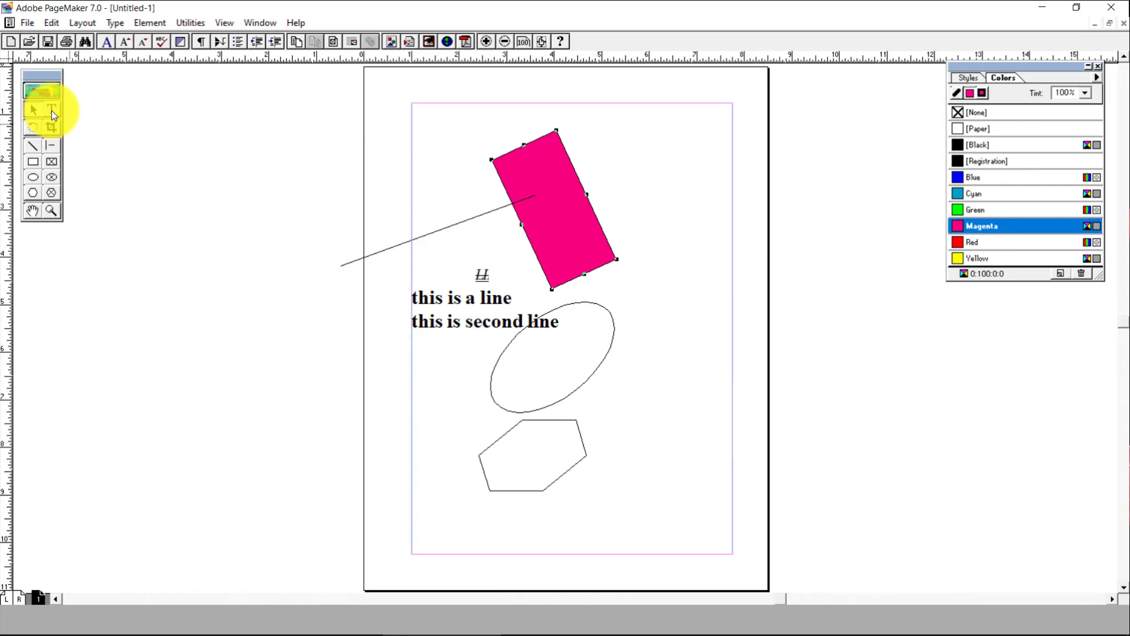
pyautogui.click(513, 322)
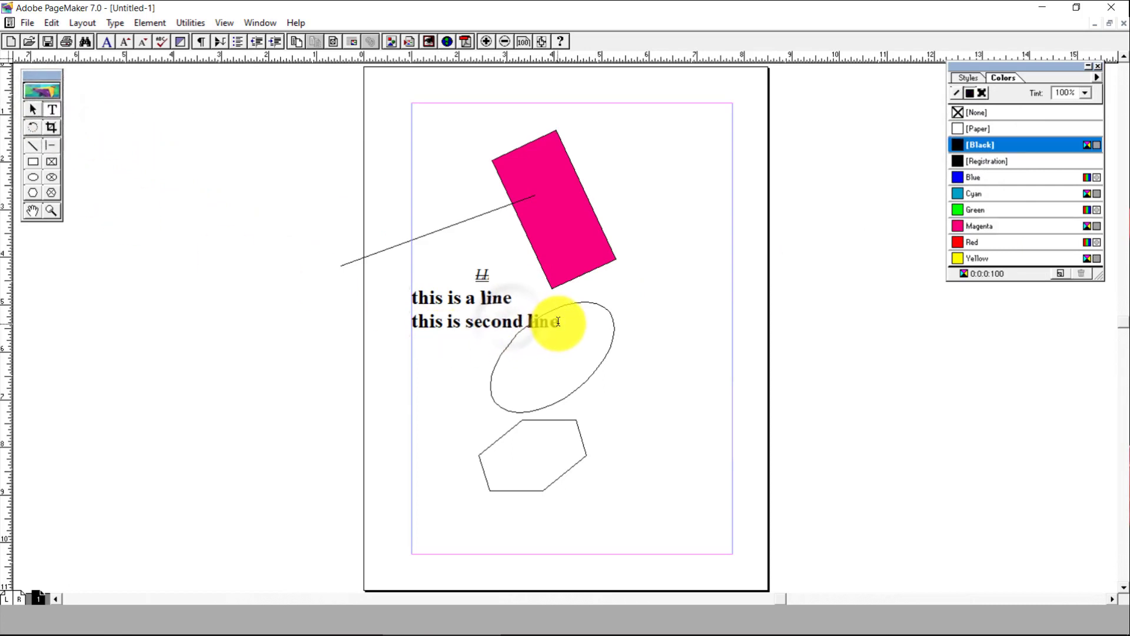
pyautogui.moveTo(558, 321); pyautogui.dragTo(396, 305)
pyautogui.click(989, 194)
pyautogui.click(987, 227)
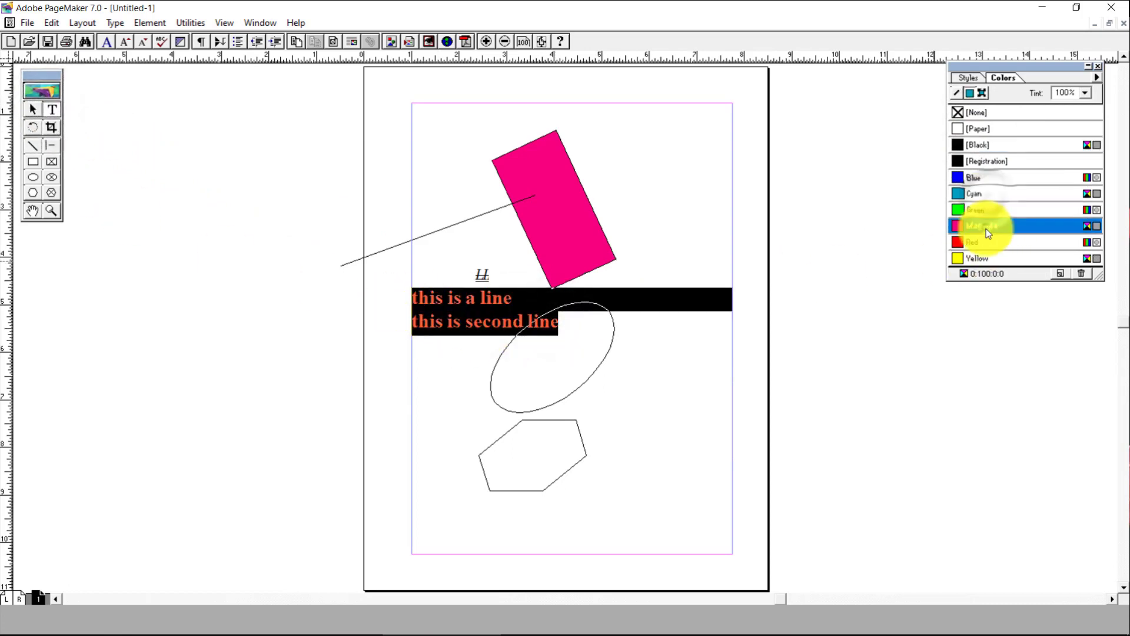
pyautogui.click(987, 242)
pyautogui.click(993, 210)
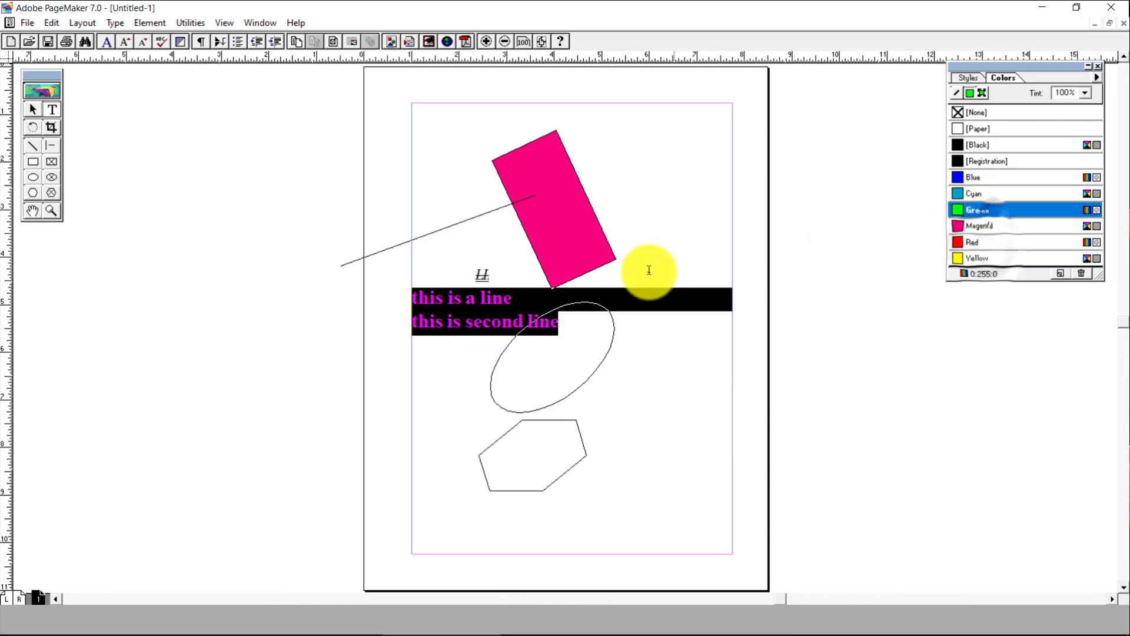
pyautogui.click(523, 322)
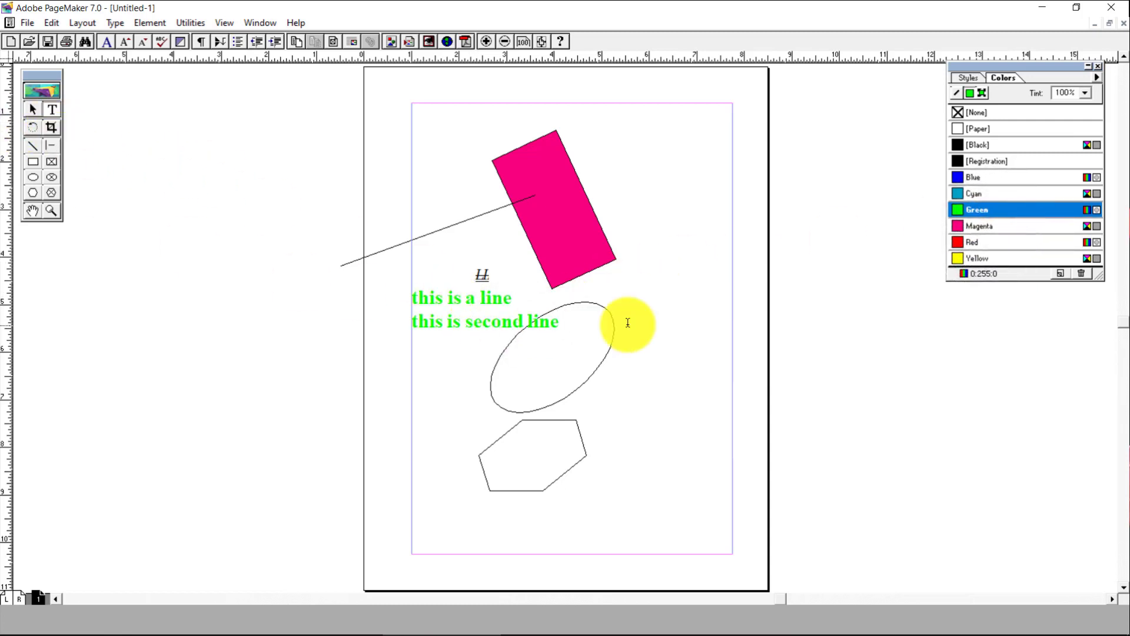
# Step: Colour both text lines Red after trying Blue and Magenta on them
pyautogui.moveTo(556, 323); pyautogui.dragTo(404, 298)
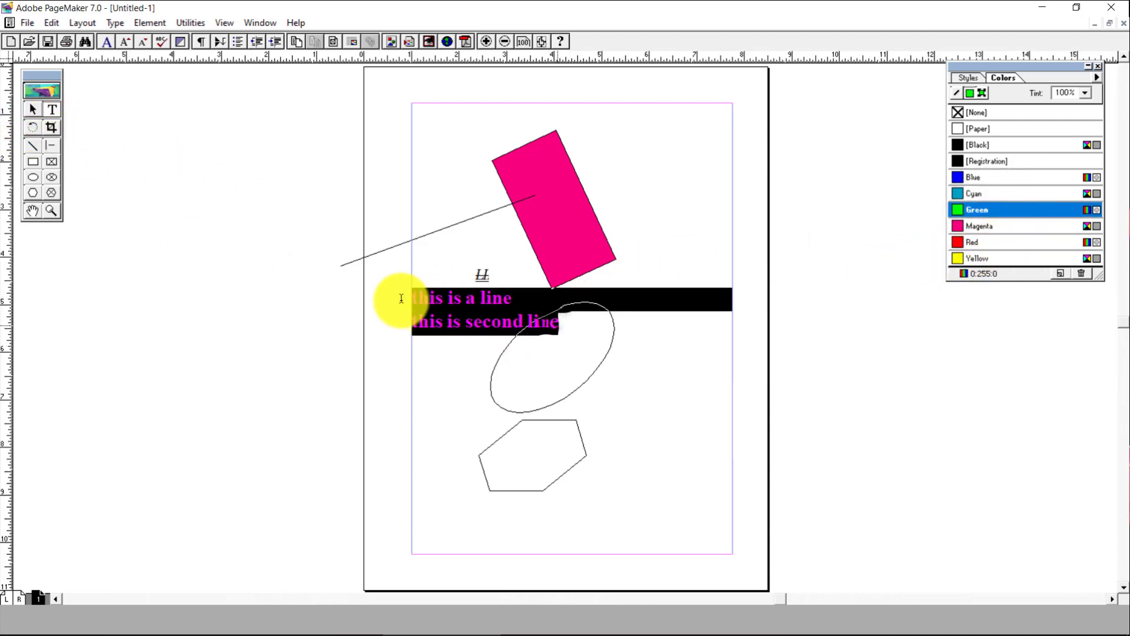
pyautogui.click(1001, 177)
pyautogui.click(994, 227)
pyautogui.click(994, 239)
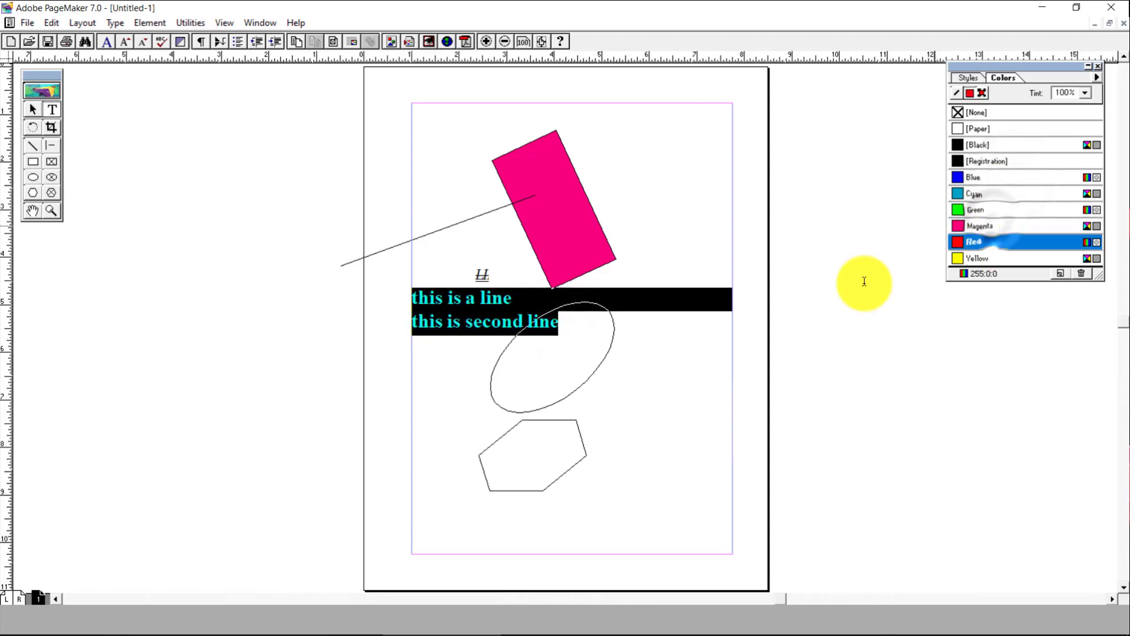
pyautogui.click(157, 227)
# Step: Try Green and Red fills on the rotated ellipse, and set its fill to Blue
pyautogui.click(33, 110)
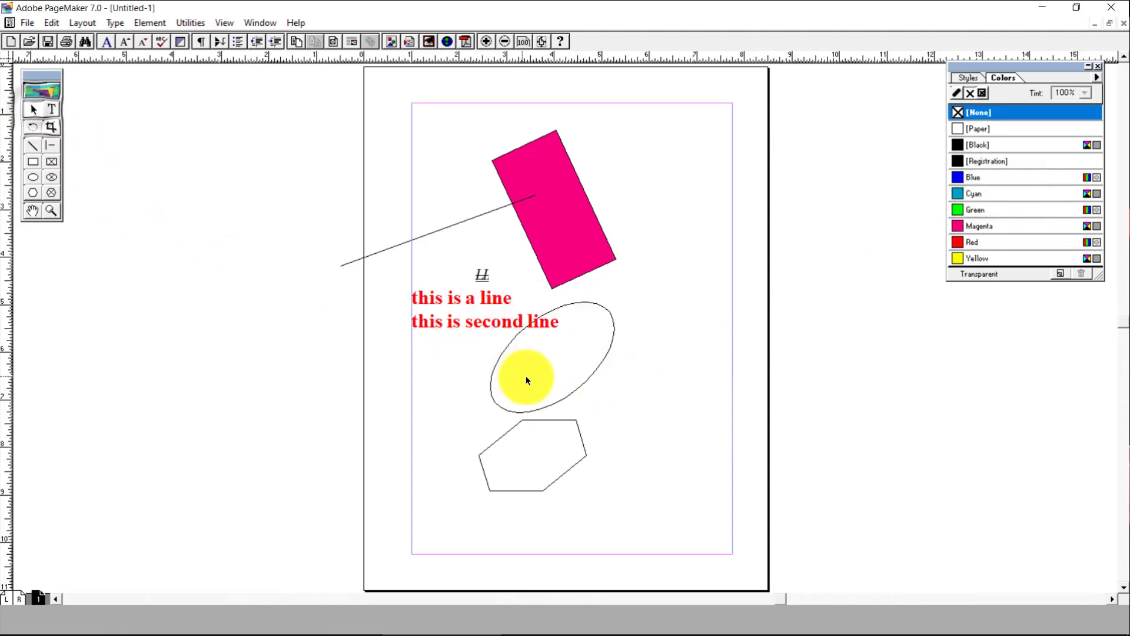
pyautogui.click(576, 386)
pyautogui.click(994, 211)
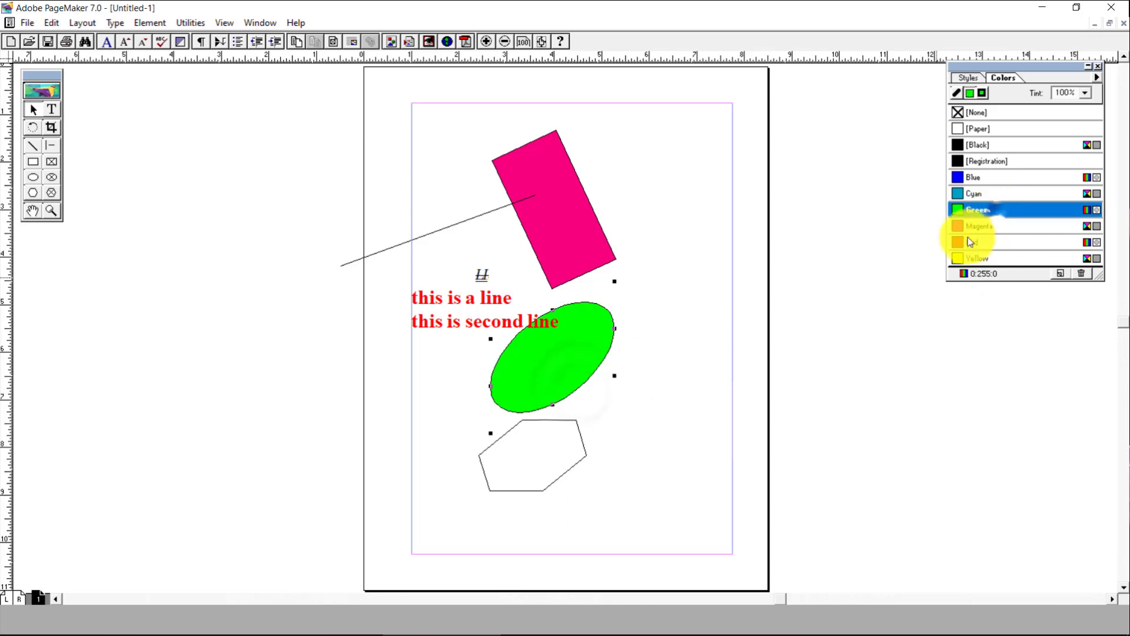
pyautogui.click(994, 241)
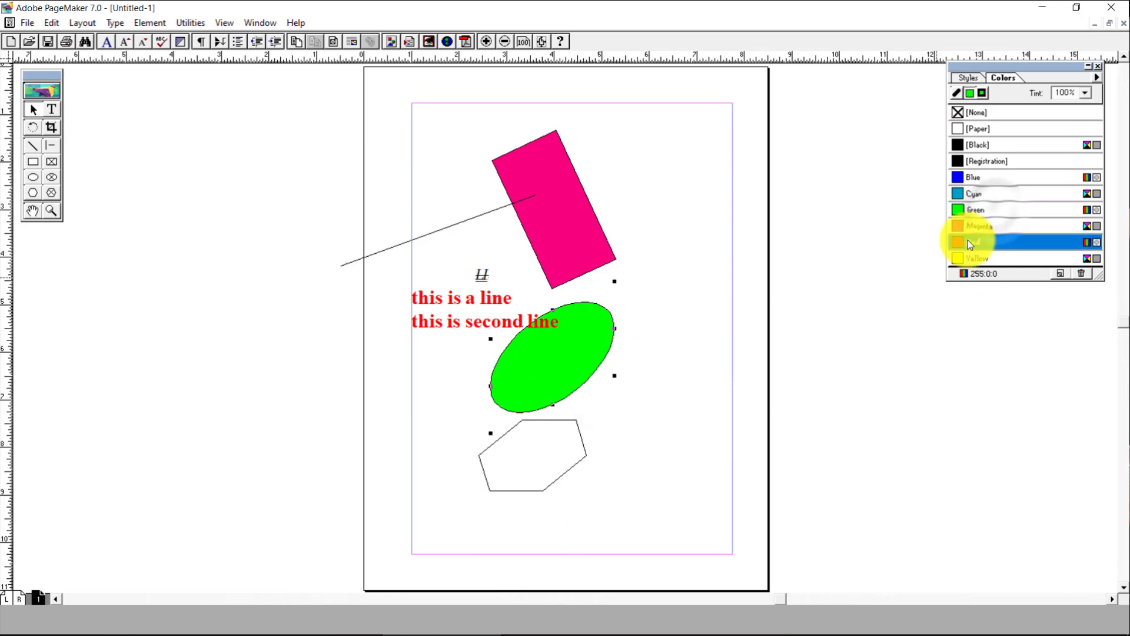
pyautogui.click(992, 210)
pyautogui.click(984, 184)
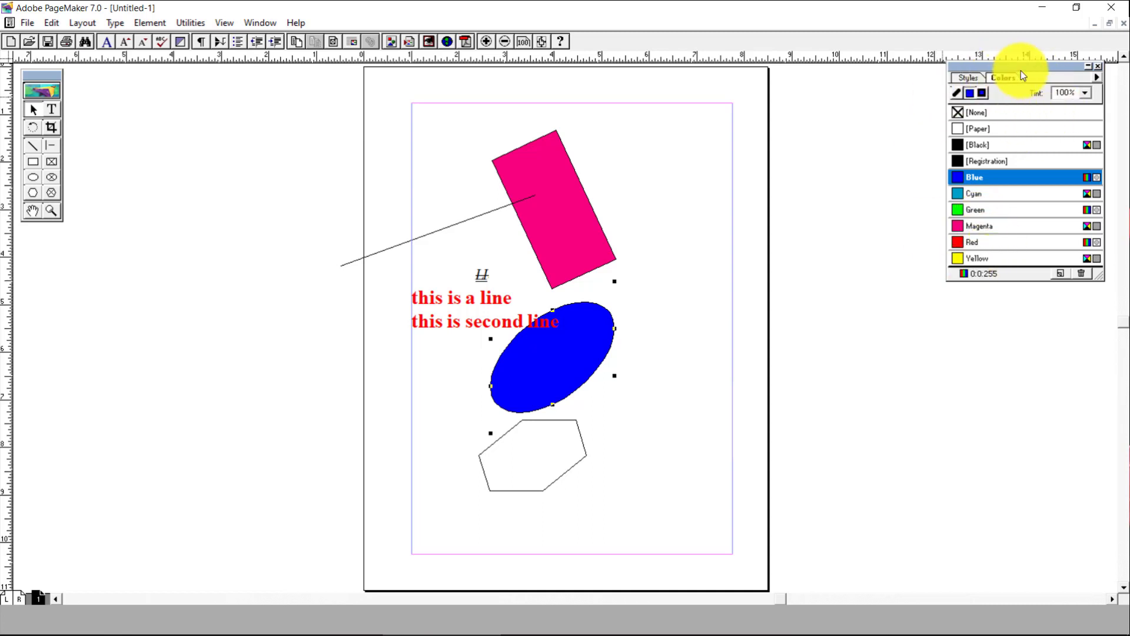
# Step: Move the Colors palette lower beside the page and display the paragraph styles in it
pyautogui.moveTo(1040, 75); pyautogui.dragTo(1031, 139)
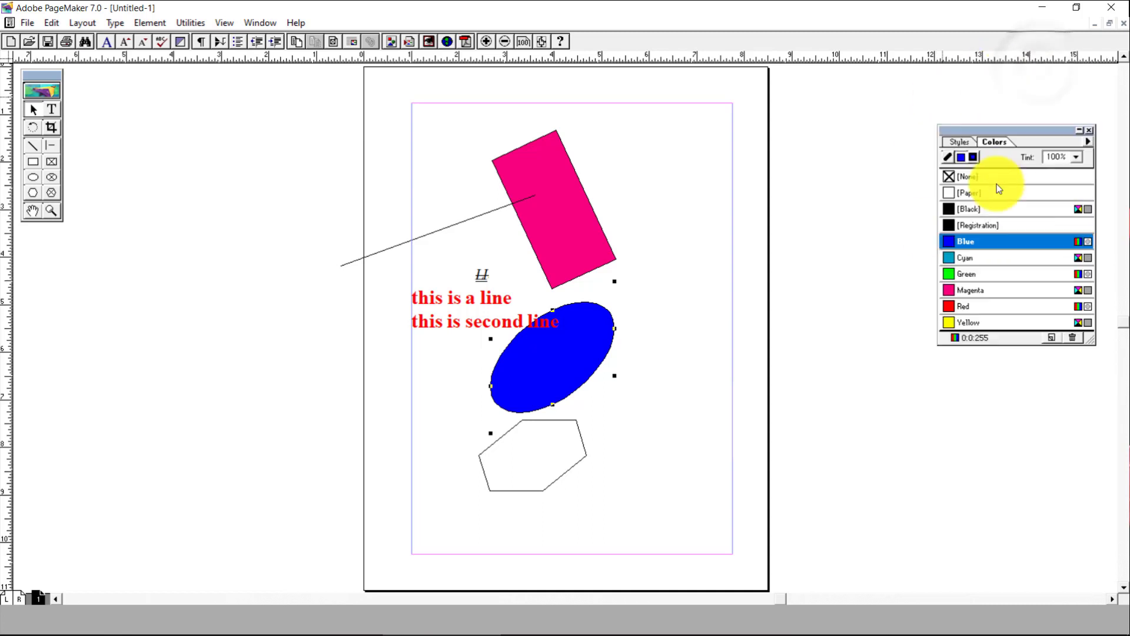
pyautogui.click(961, 144)
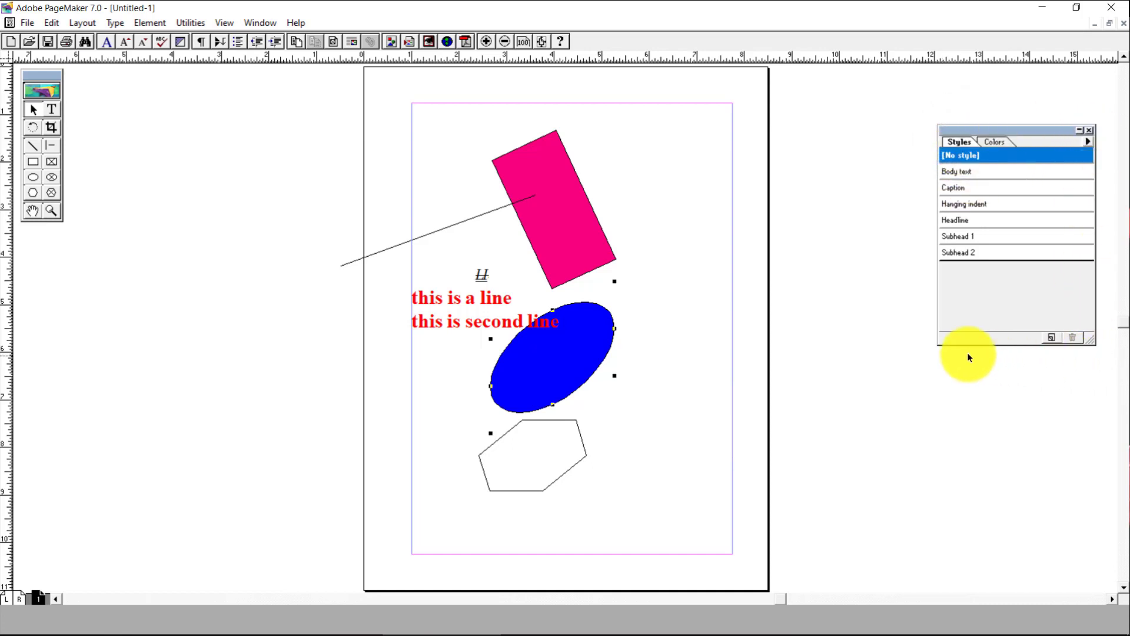
pyautogui.click(1001, 145)
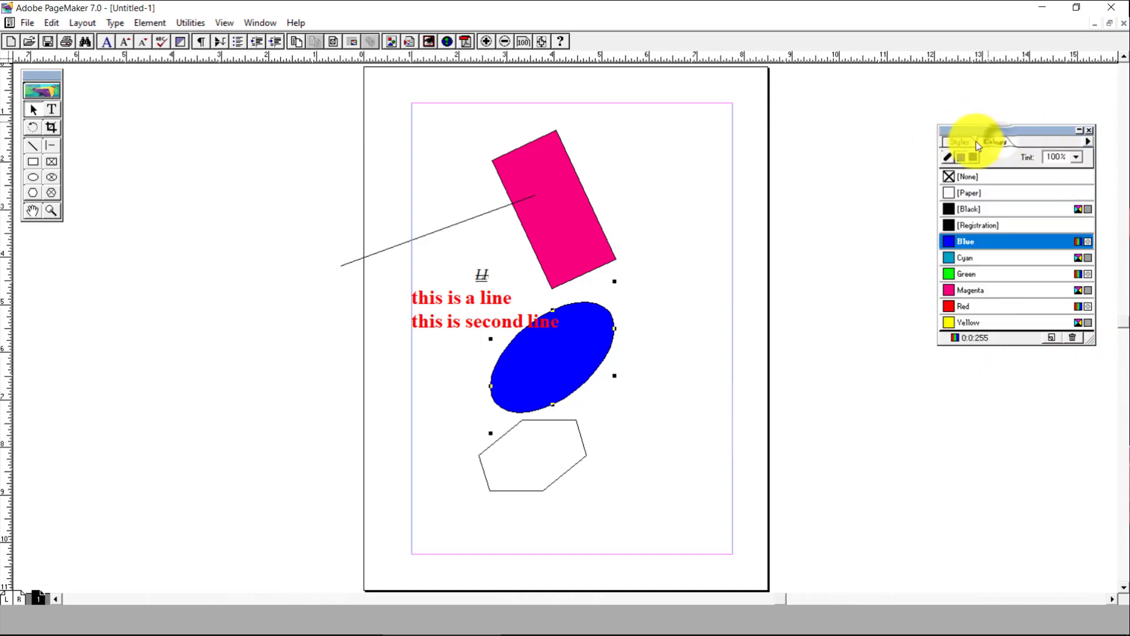
pyautogui.click(963, 142)
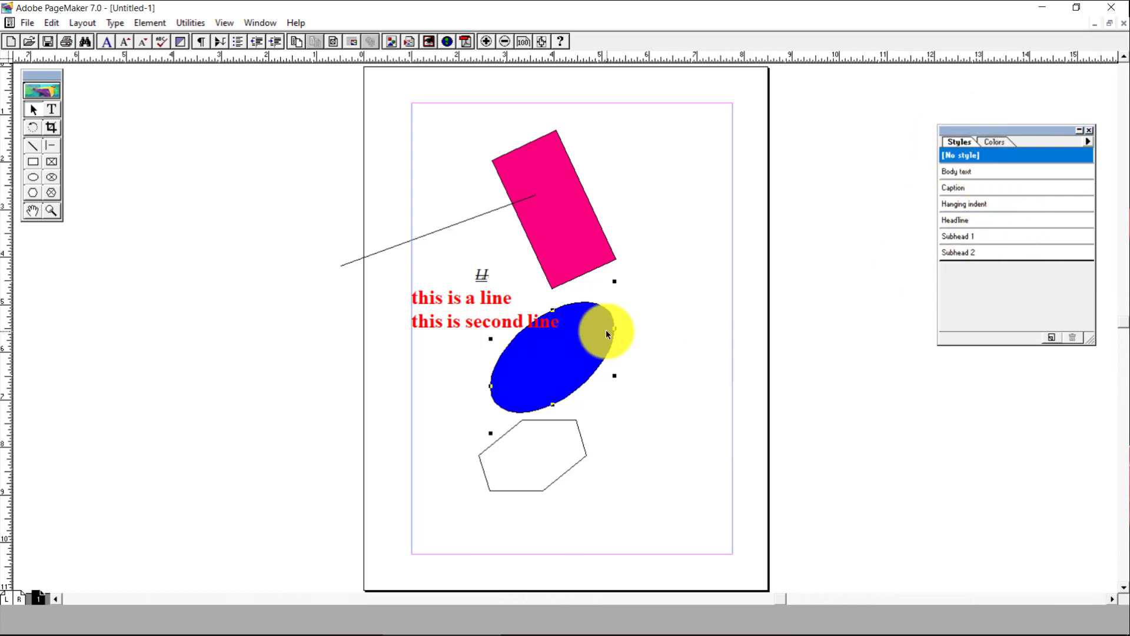
# Step: Try the Body text, Hanging indent, Subhead 1 and Caption styles on both text lines, and apply Headline
pyautogui.click(51, 109)
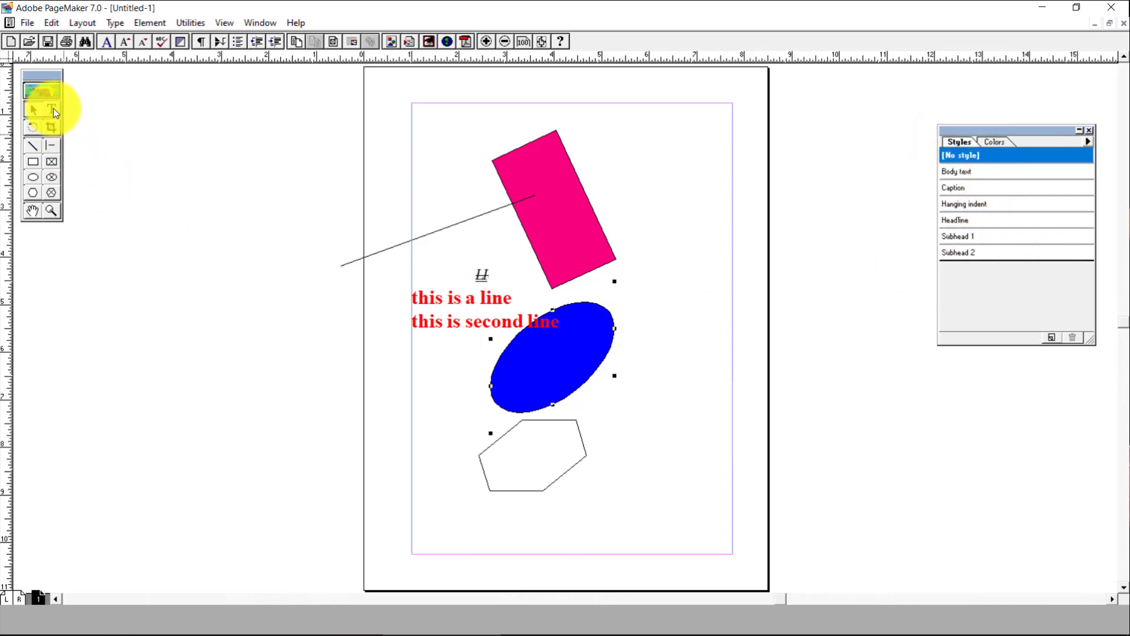
pyautogui.click(465, 322)
pyautogui.moveTo(558, 321); pyautogui.dragTo(390, 290)
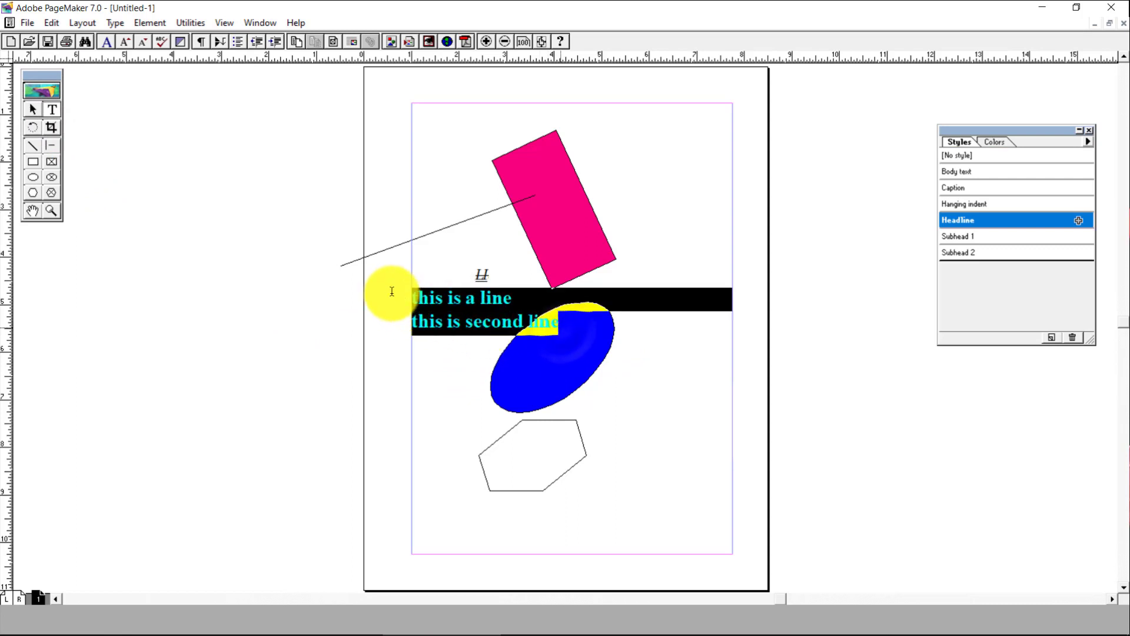
pyautogui.click(980, 174)
pyautogui.click(974, 204)
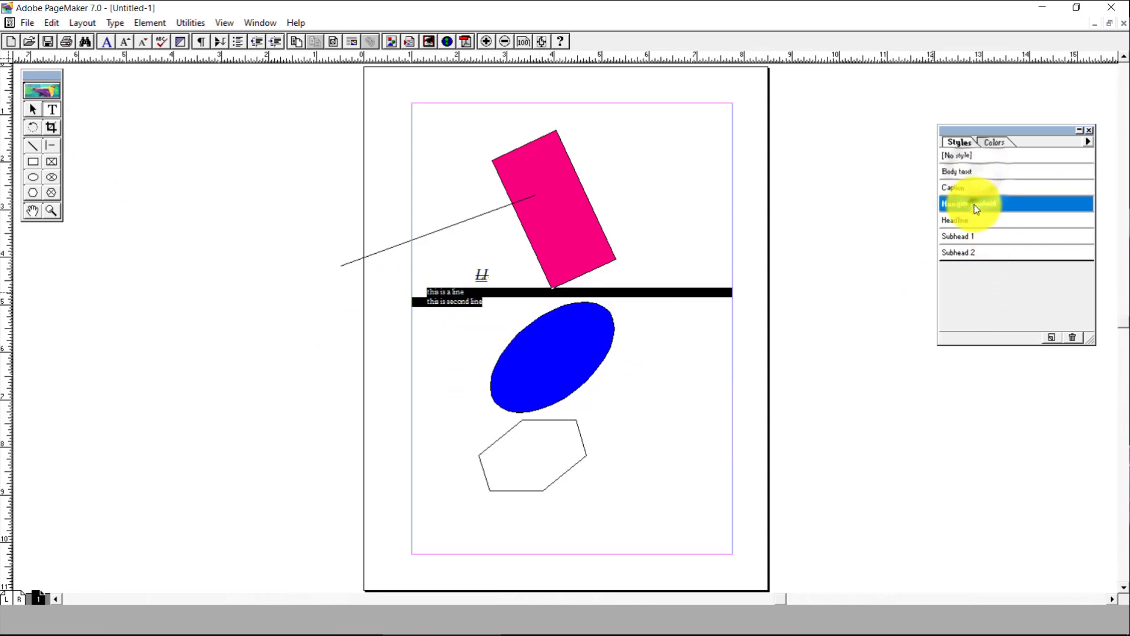
pyautogui.click(980, 235)
pyautogui.click(979, 187)
pyautogui.click(974, 222)
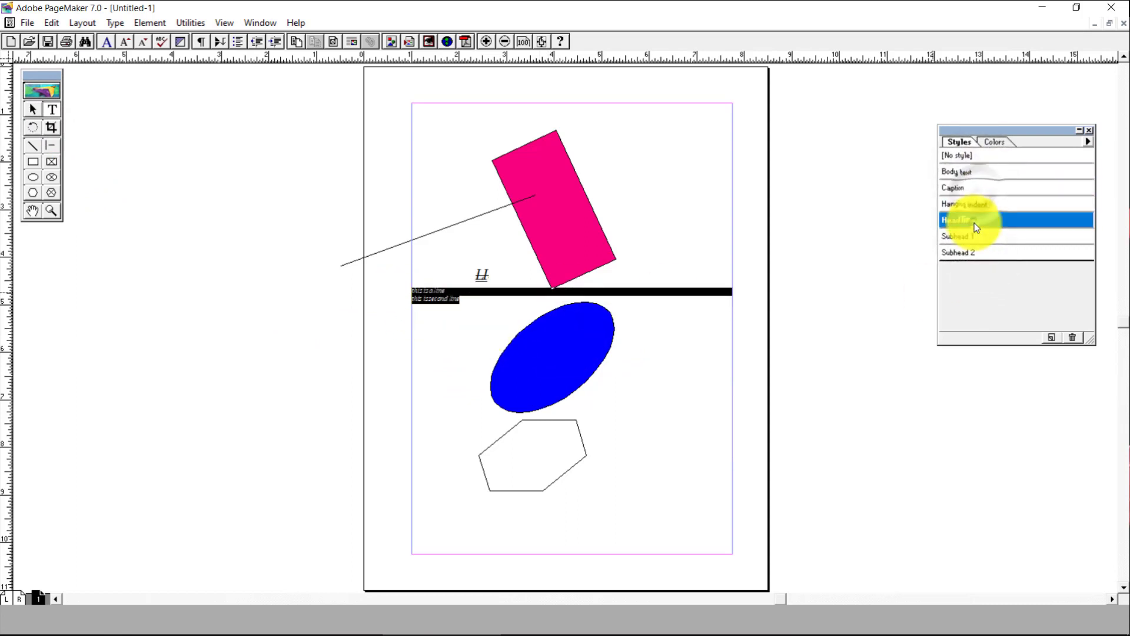
# Step: Compare the Body text, Hanging indent, Caption, Subhead 1 and Subhead 2 styles on both text lines, and return them to Headline
pyautogui.click(984, 172)
pyautogui.click(982, 220)
pyautogui.click(983, 204)
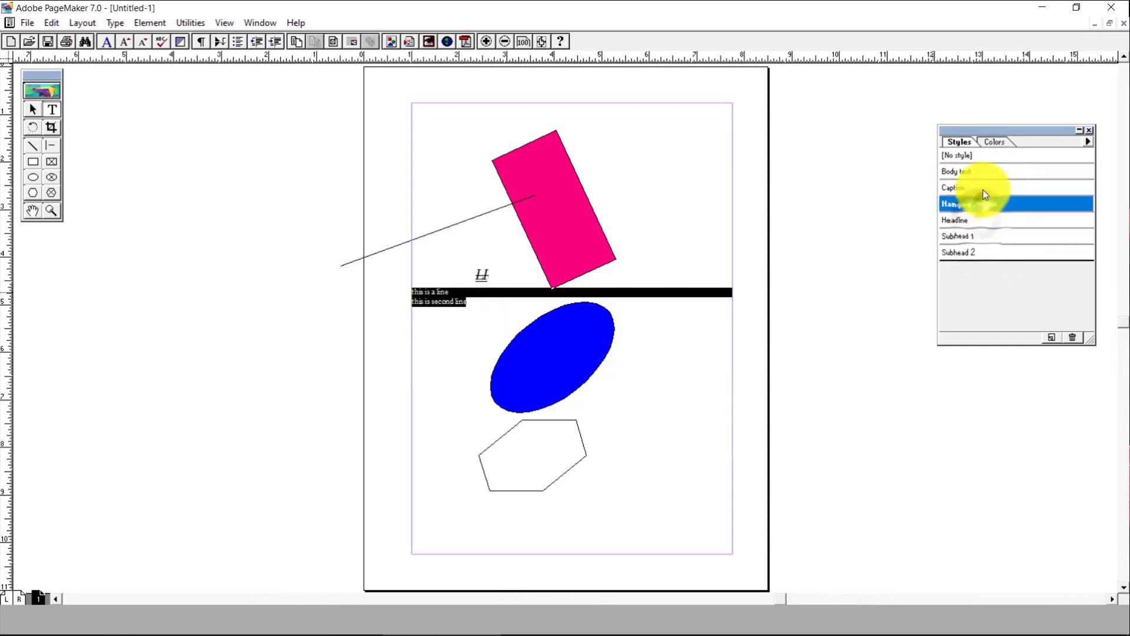
pyautogui.click(983, 187)
pyautogui.click(983, 171)
pyautogui.click(969, 235)
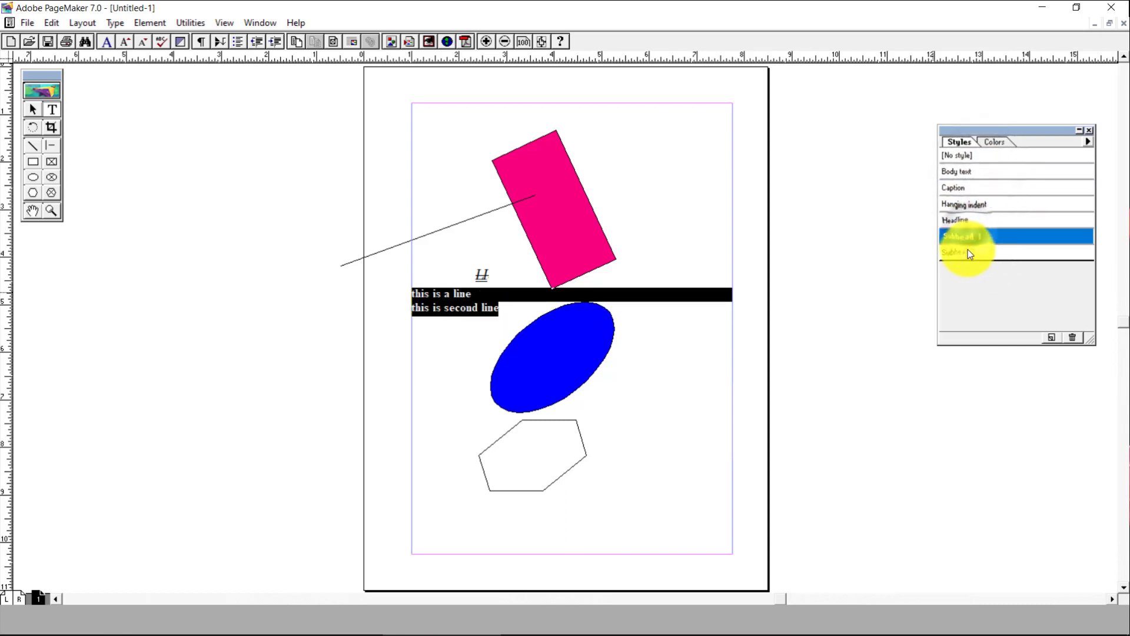
pyautogui.click(966, 252)
pyautogui.click(966, 204)
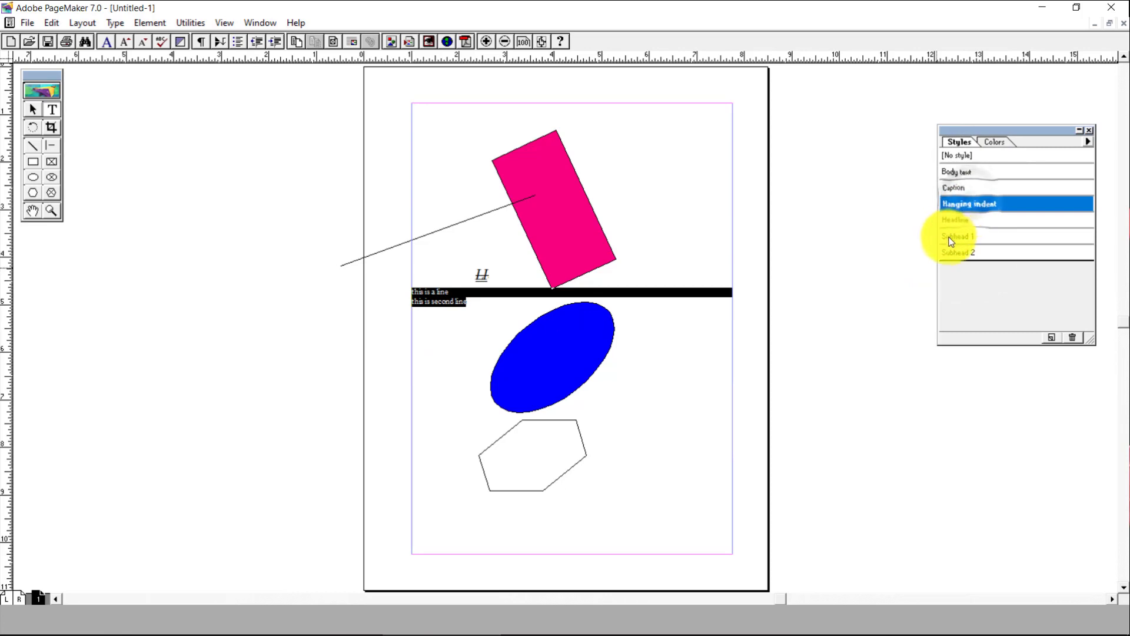
pyautogui.click(971, 223)
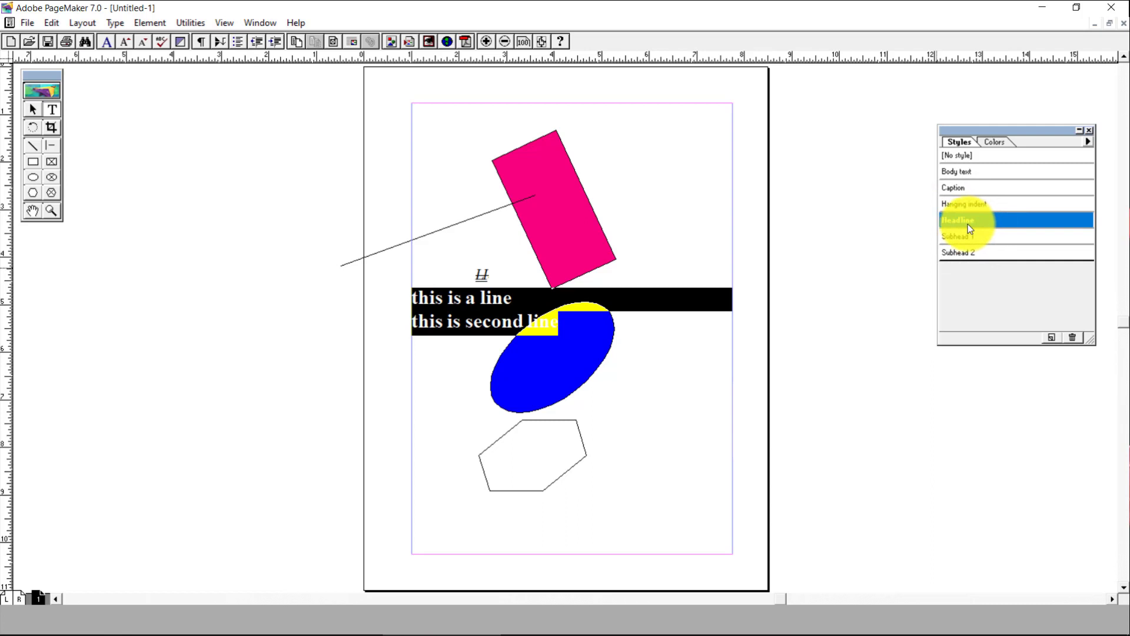
# Step: Show the Layers palette and move it below the Styles palette
pyautogui.click(259, 26)
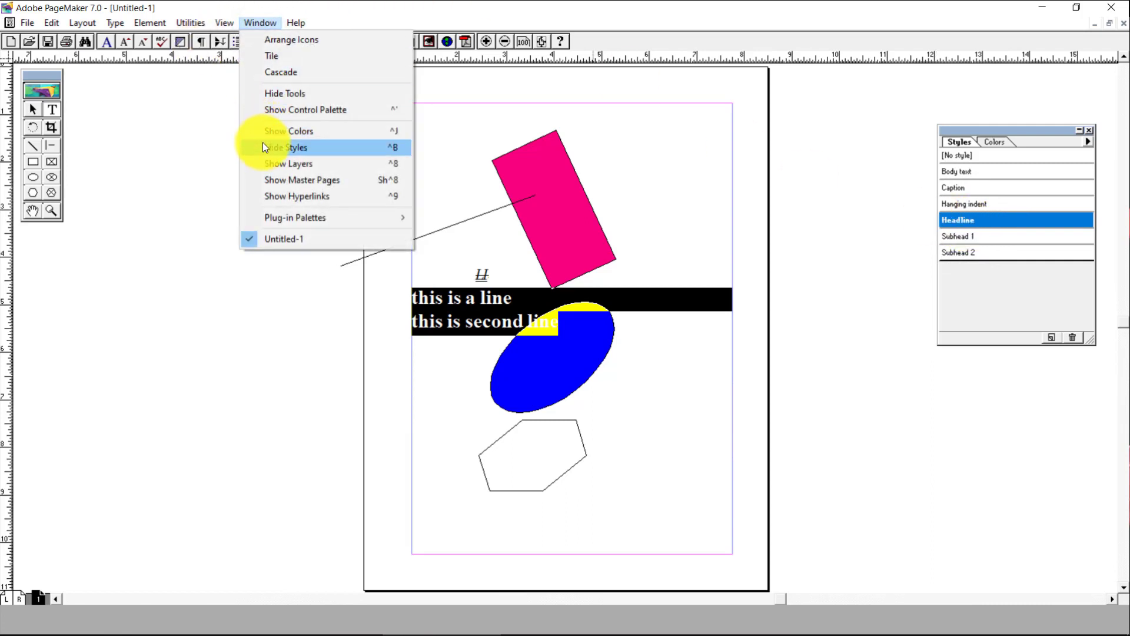
pyautogui.click(302, 168)
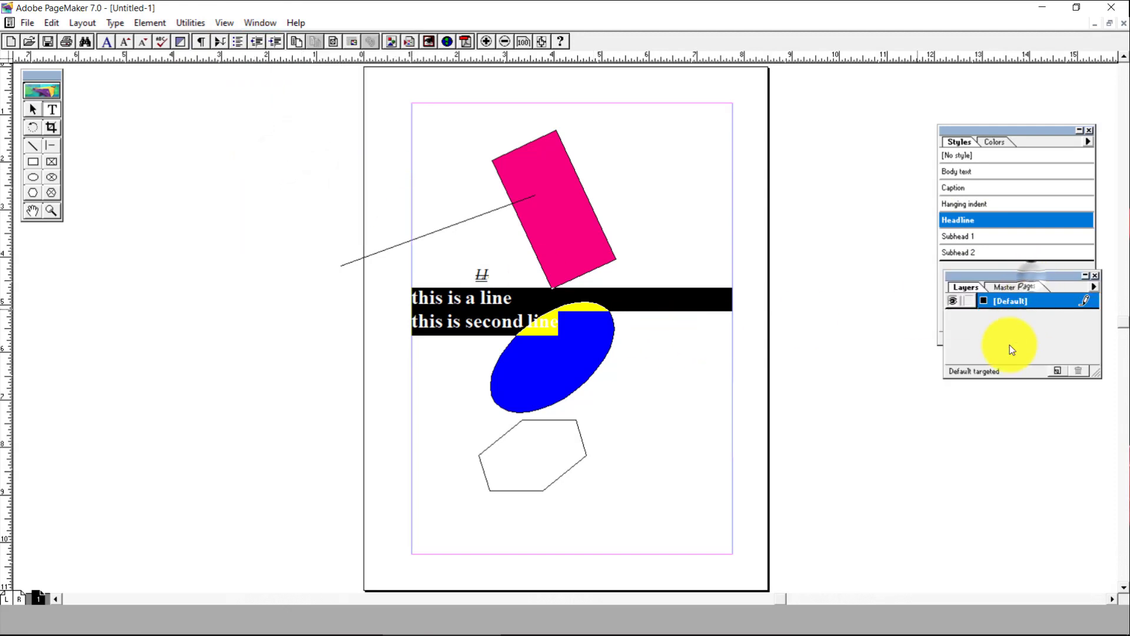
pyautogui.moveTo(1009, 345); pyautogui.dragTo(1004, 459)
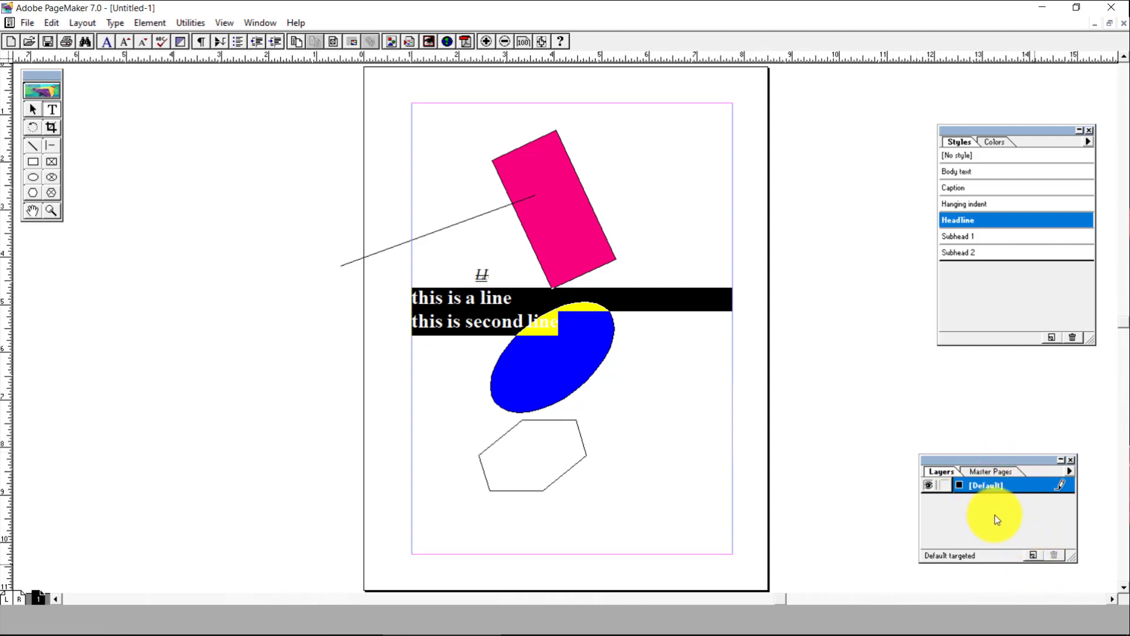
# Step: Create a new red layer and draw two rectangles on it, one upright and one wide, in the lower part of the page
pyautogui.click(1033, 559)
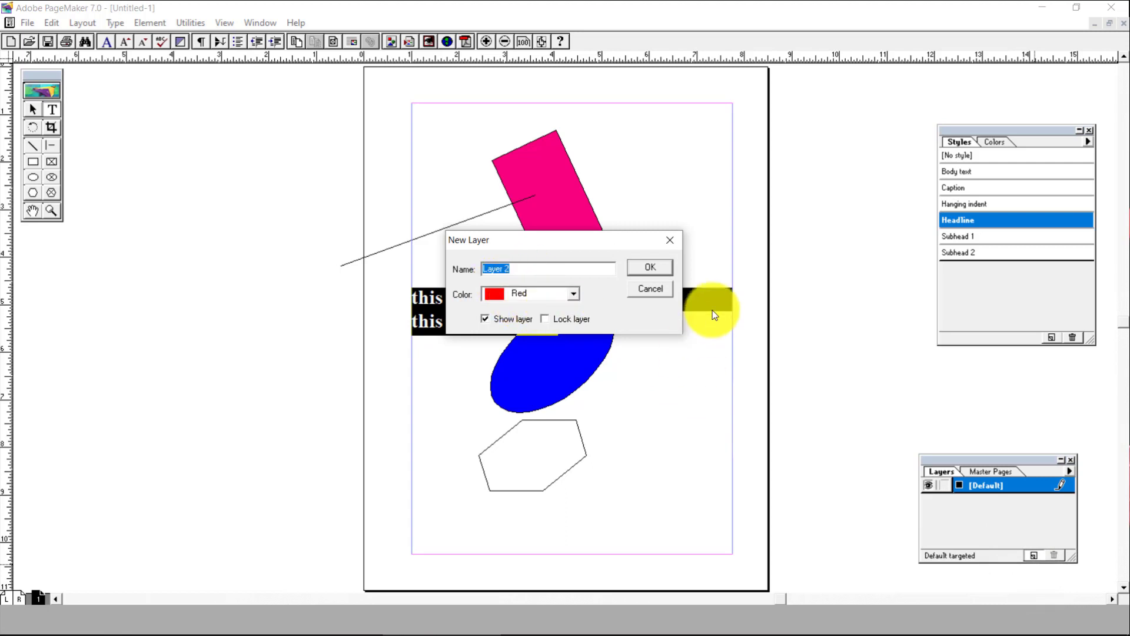
pyautogui.click(650, 268)
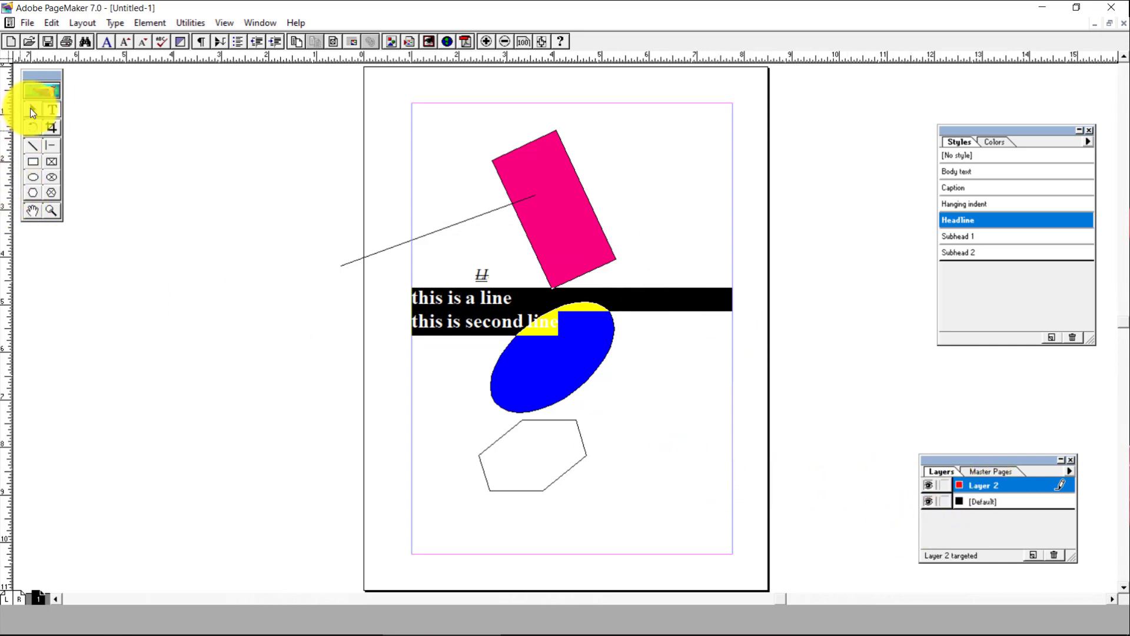
pyautogui.click(33, 160)
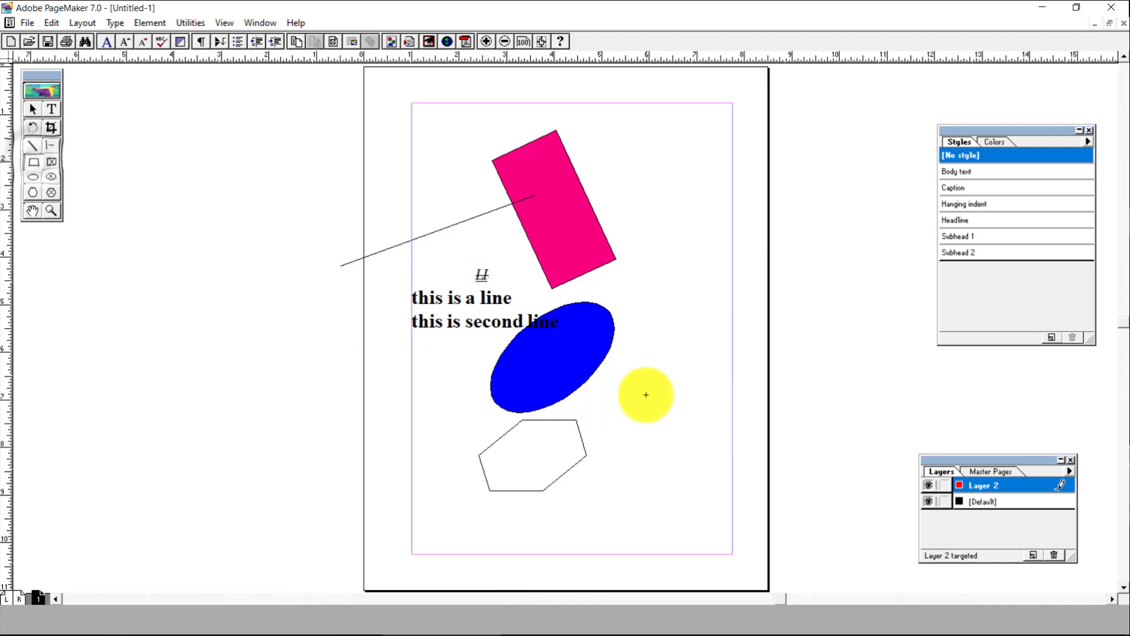
pyautogui.moveTo(646, 391); pyautogui.dragTo(709, 518)
pyautogui.moveTo(578, 524)
pyautogui.mouseDown()
pyautogui.moveTo(412, 502)
pyautogui.moveTo(412, 455)
pyautogui.mouseUp()
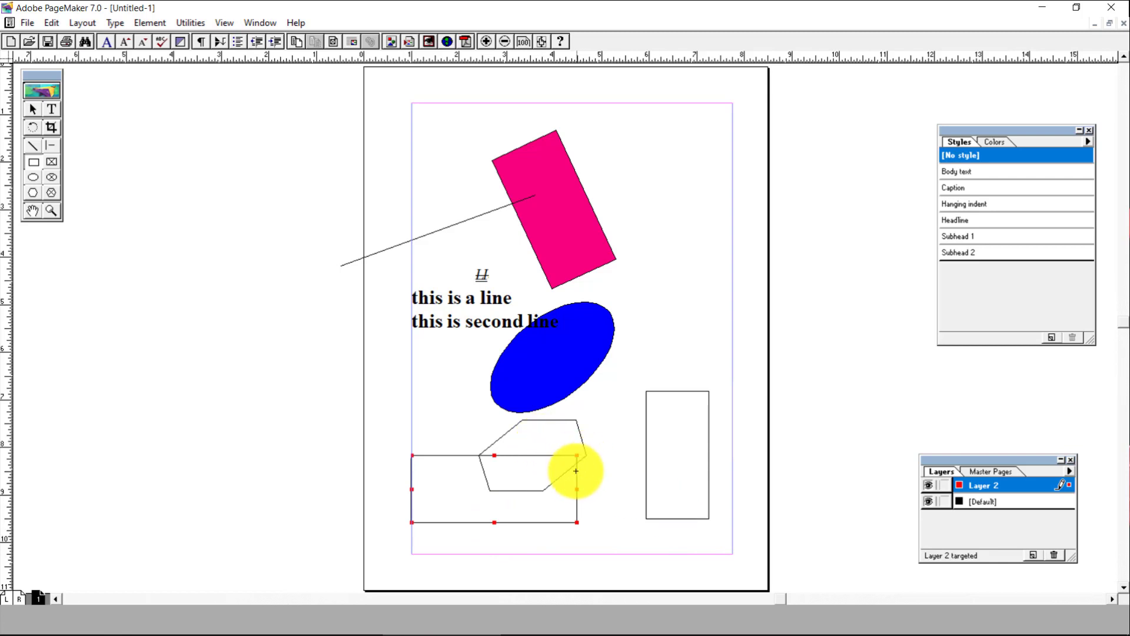
# Step: Target the default layer, select the pink rectangle on it, and make Layer 2 the target layer again
pyautogui.click(980, 502)
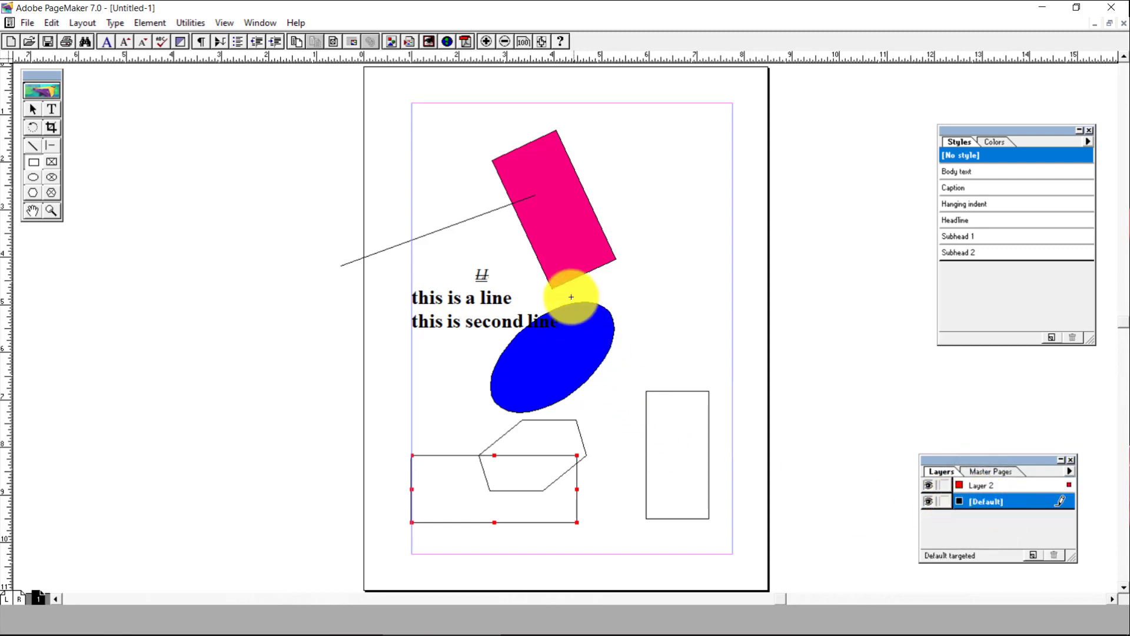
pyautogui.click(582, 279)
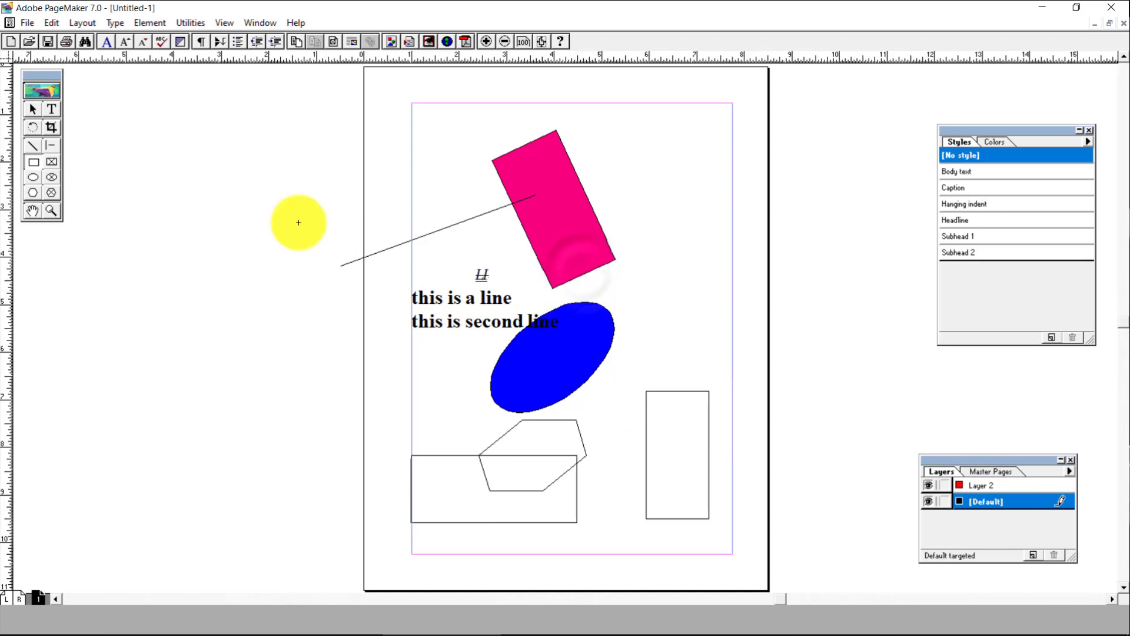
pyautogui.click(32, 109)
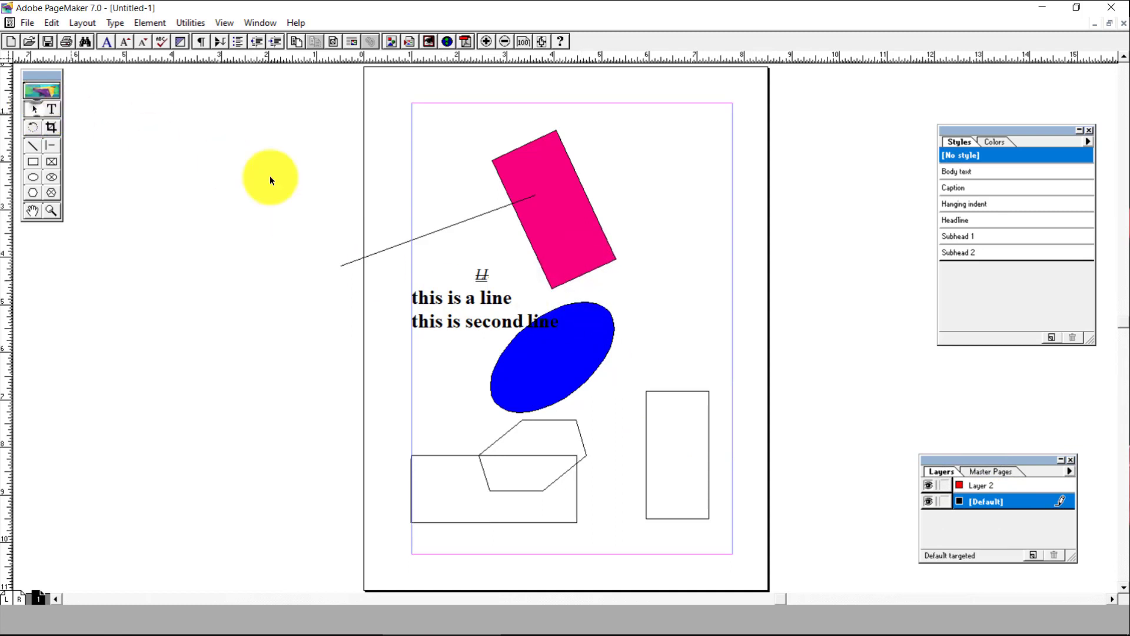
pyautogui.click(582, 272)
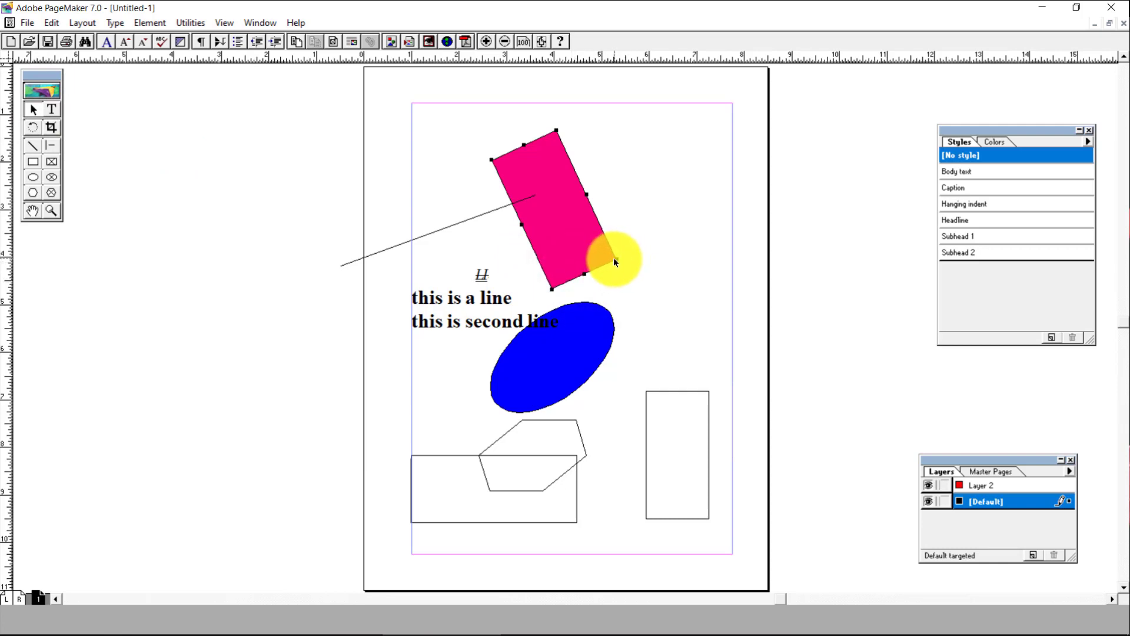
pyautogui.click(984, 489)
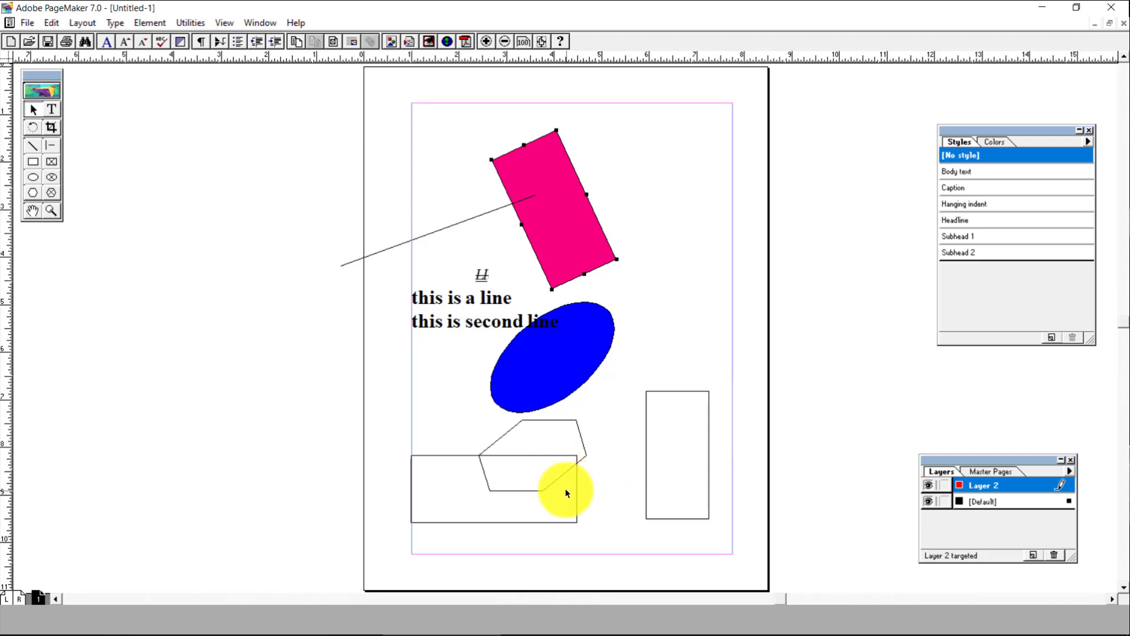
# Step: Hide Layer 2 and the default layer, and show both layers again
pyautogui.click(928, 486)
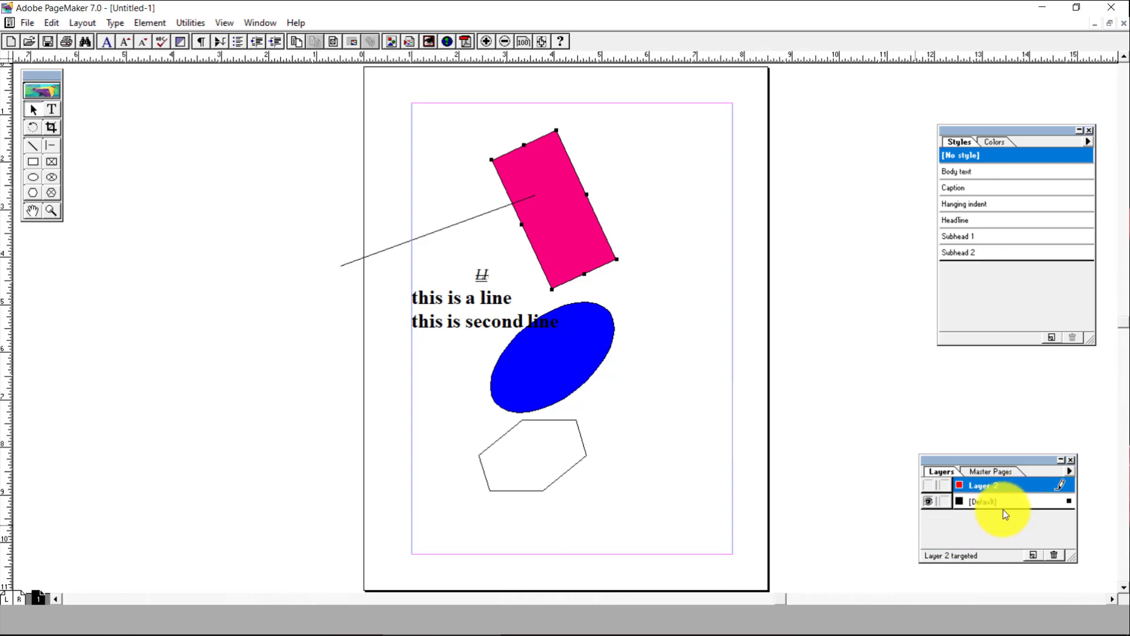
pyautogui.click(929, 502)
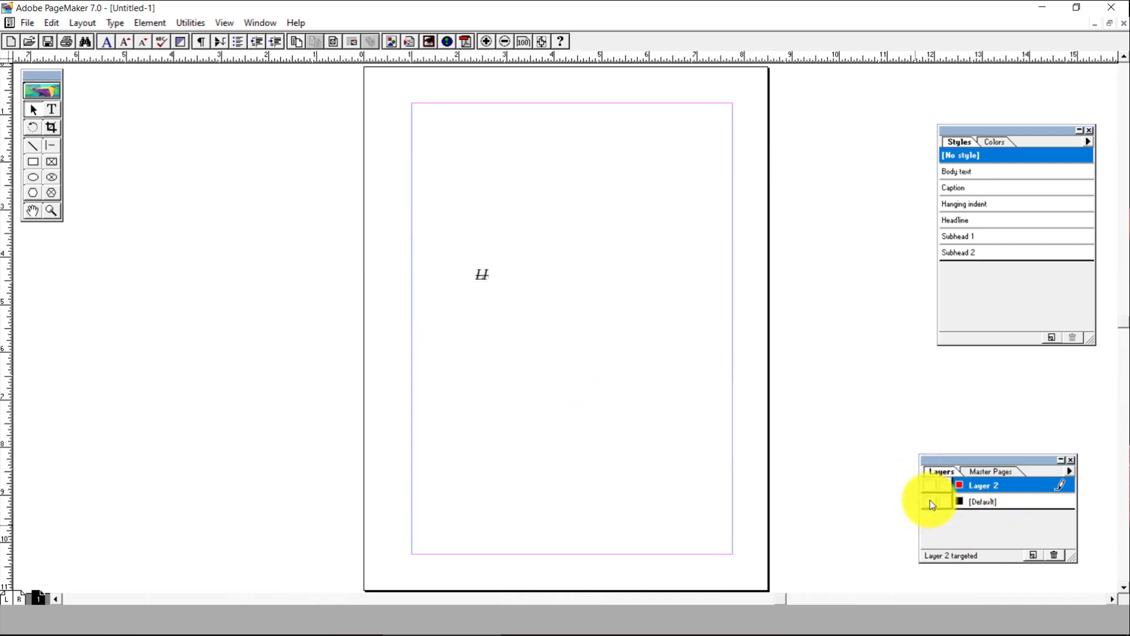
pyautogui.click(930, 502)
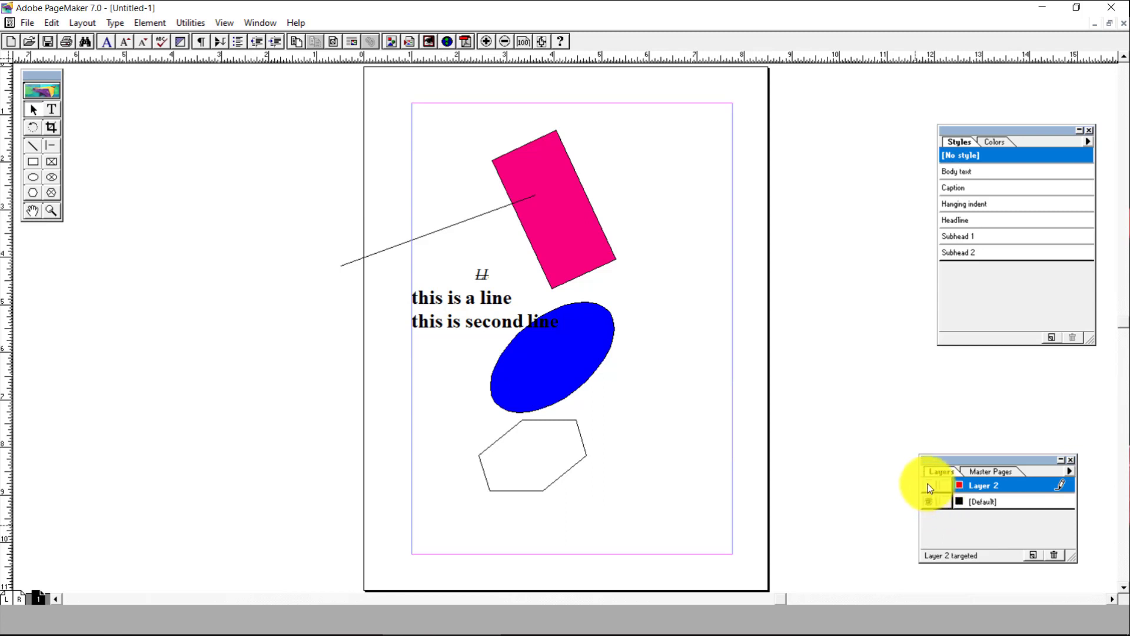
pyautogui.click(929, 486)
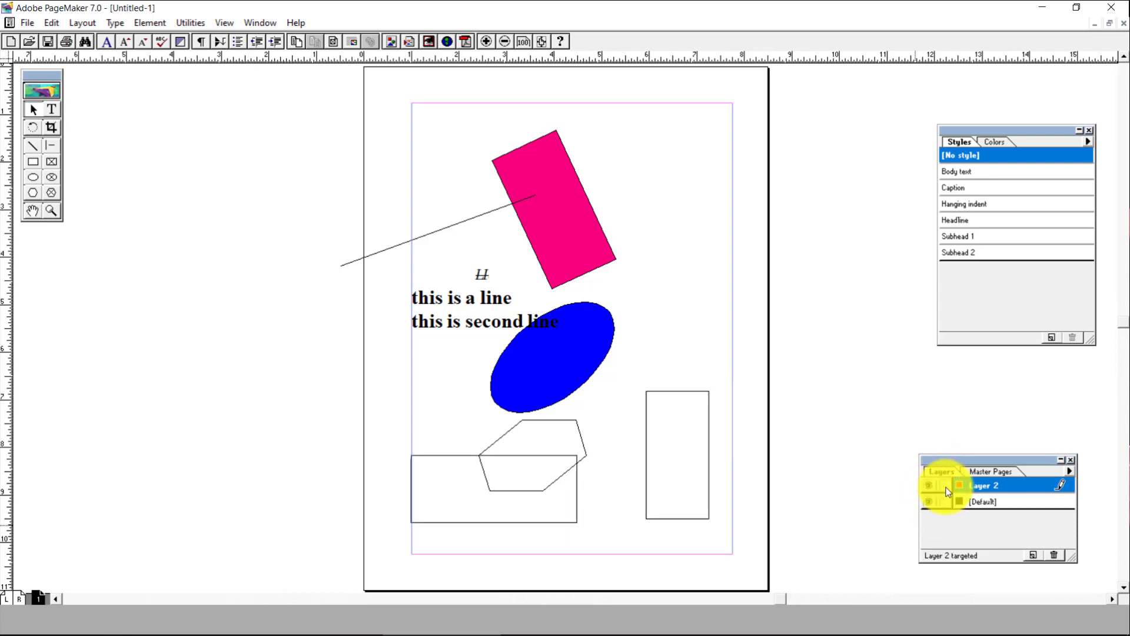
# Step: Lock Layer 2, try to draw an ellipse on it, and unlock the layer
pyautogui.click(946, 486)
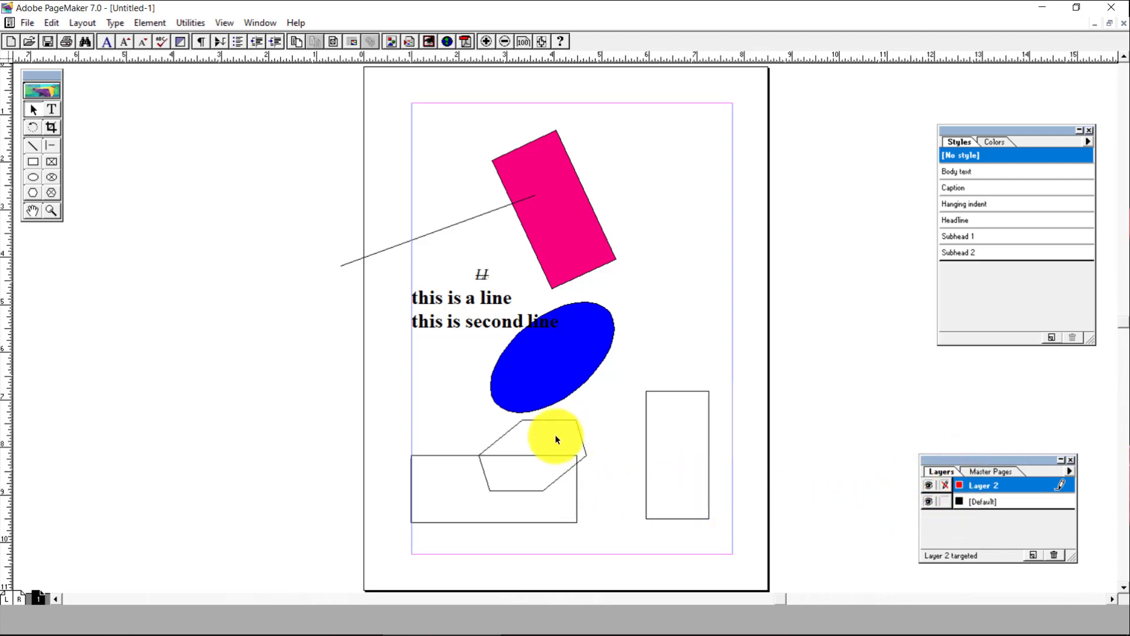
pyautogui.click(944, 485)
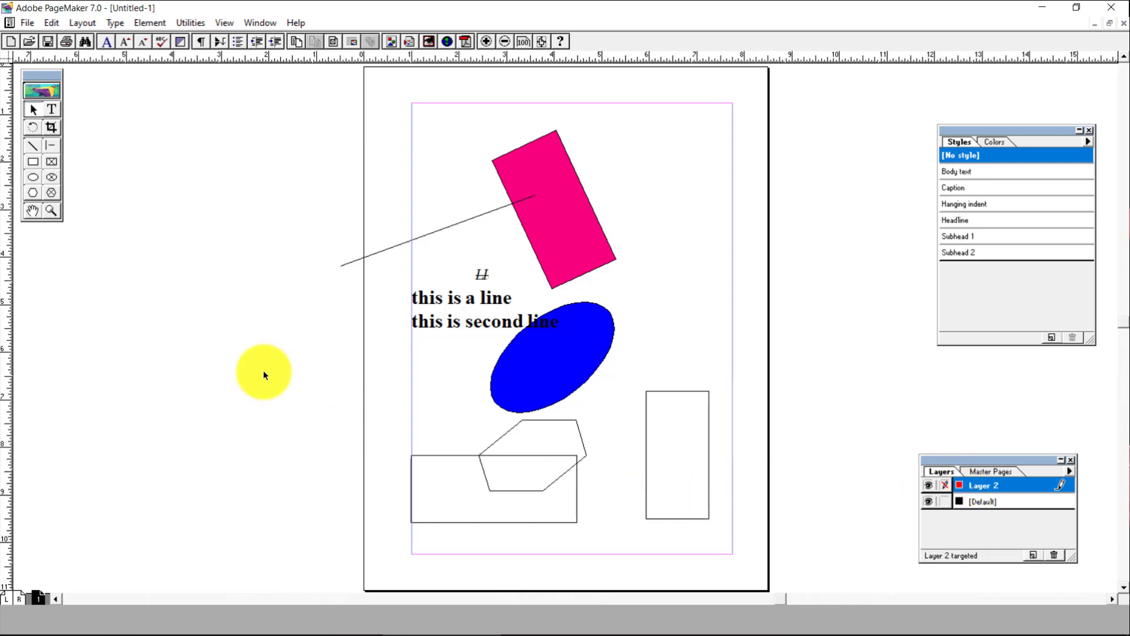
pyautogui.click(34, 177)
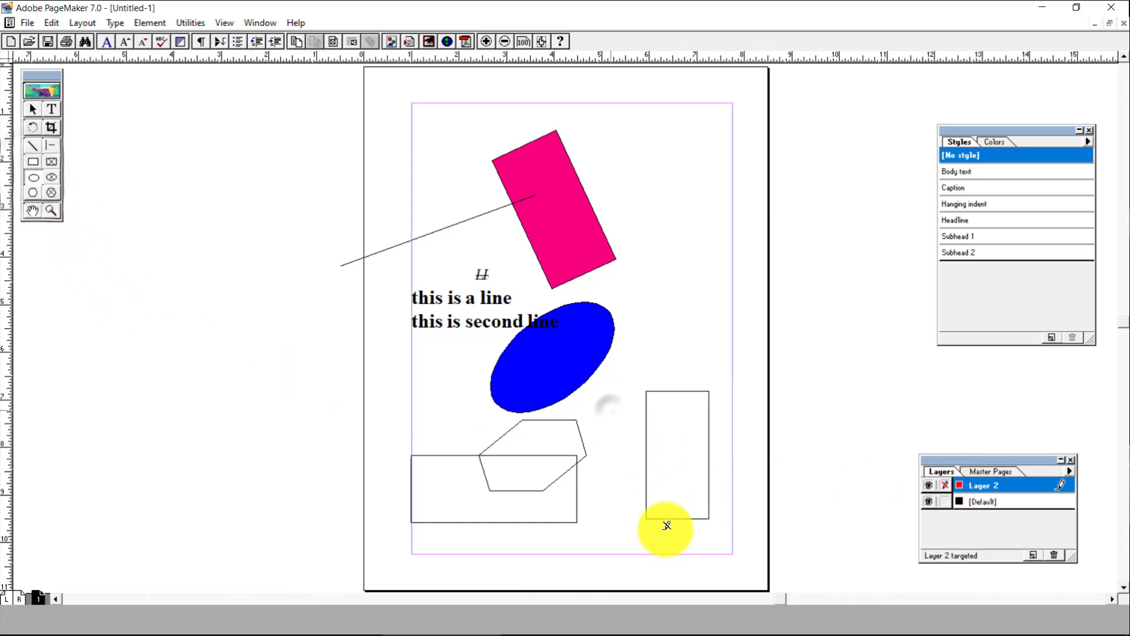
pyautogui.click(415, 399)
pyautogui.click(665, 345)
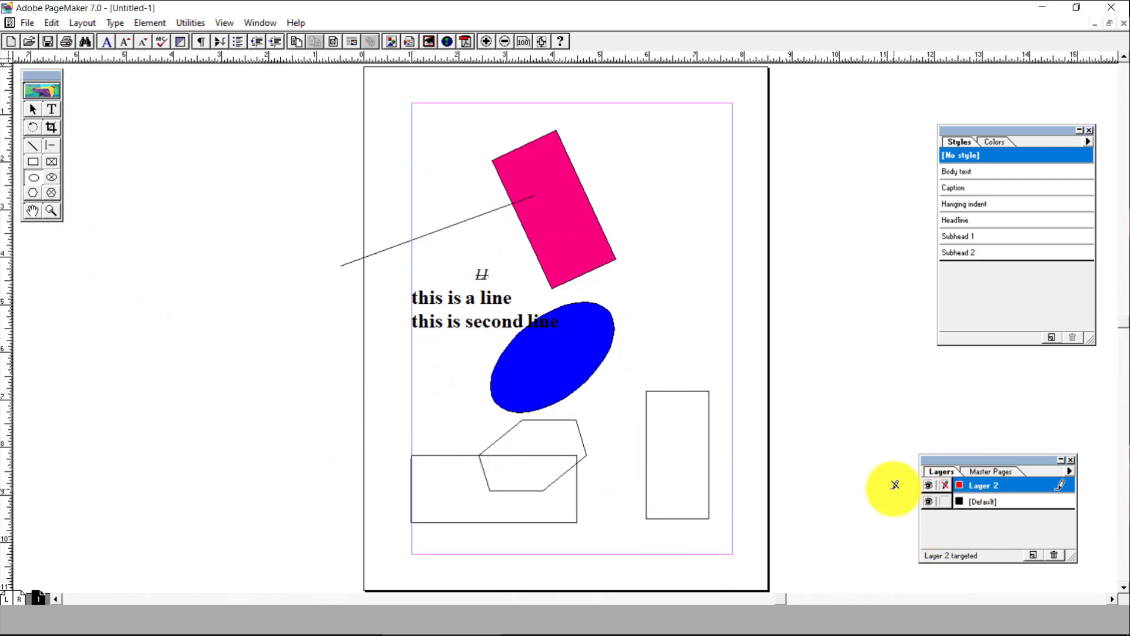
pyautogui.click(947, 486)
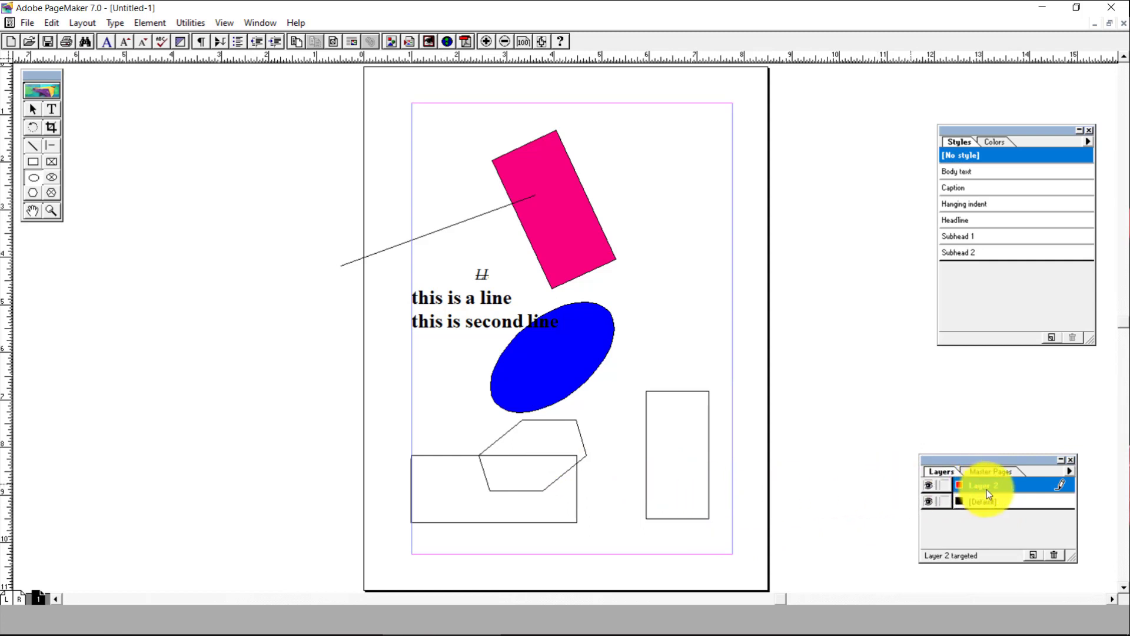
# Step: Delete Layer 2 together with its items on all pages
pyautogui.click(1055, 555)
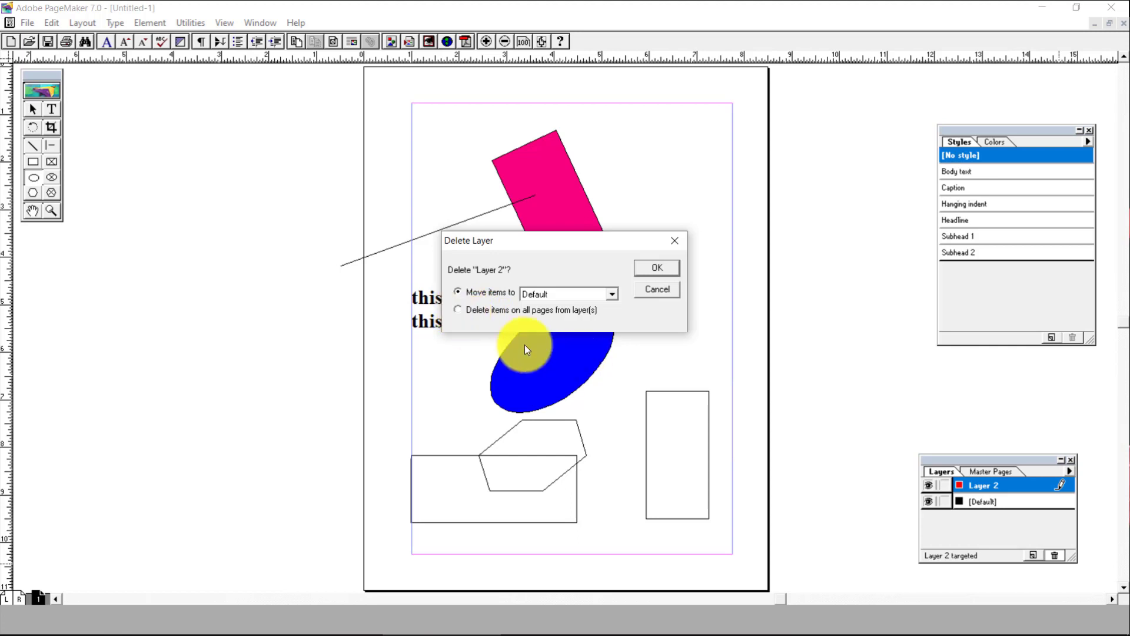
pyautogui.click(459, 310)
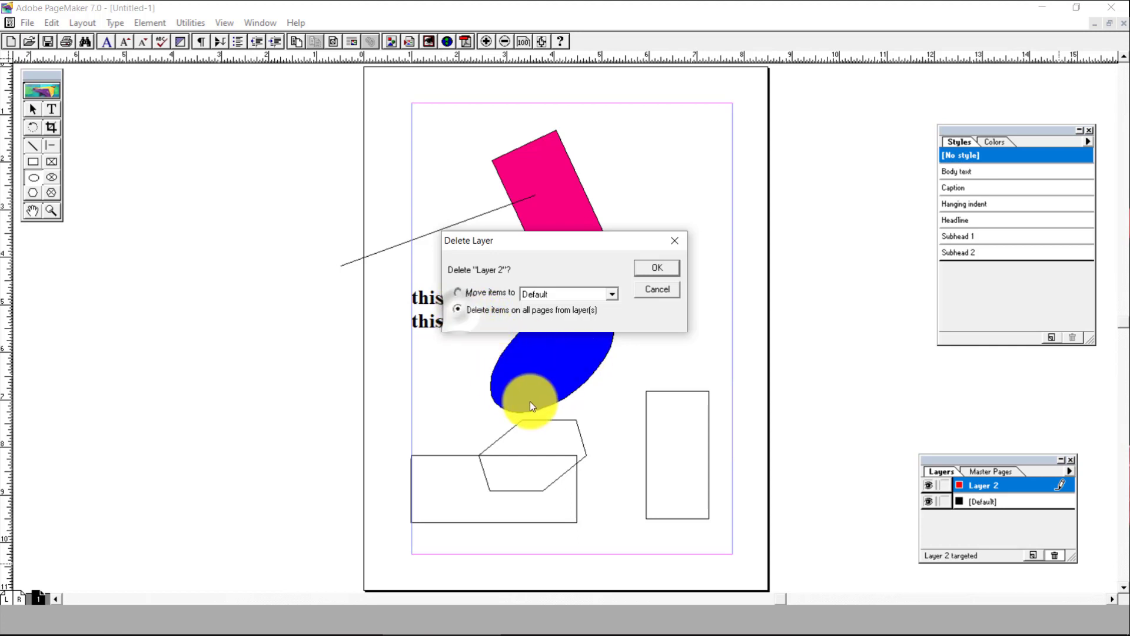
pyautogui.click(650, 271)
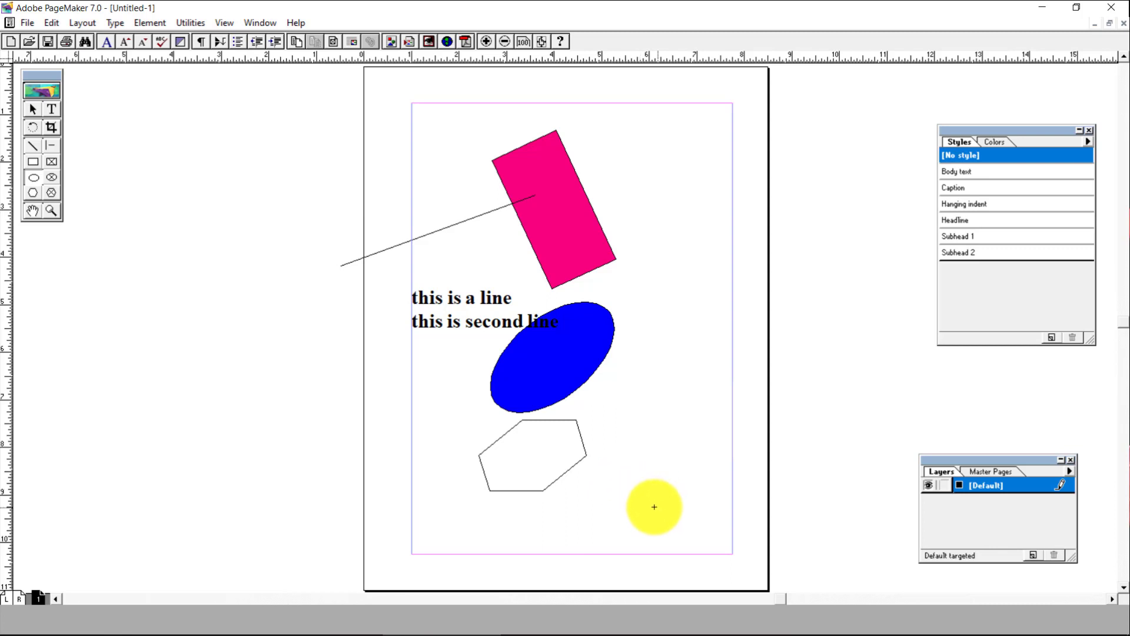
# Step: Close the Layers and Styles palettes, and show the Master Pages palette higher up beside the page
pyautogui.click(1071, 460)
pyautogui.click(1090, 131)
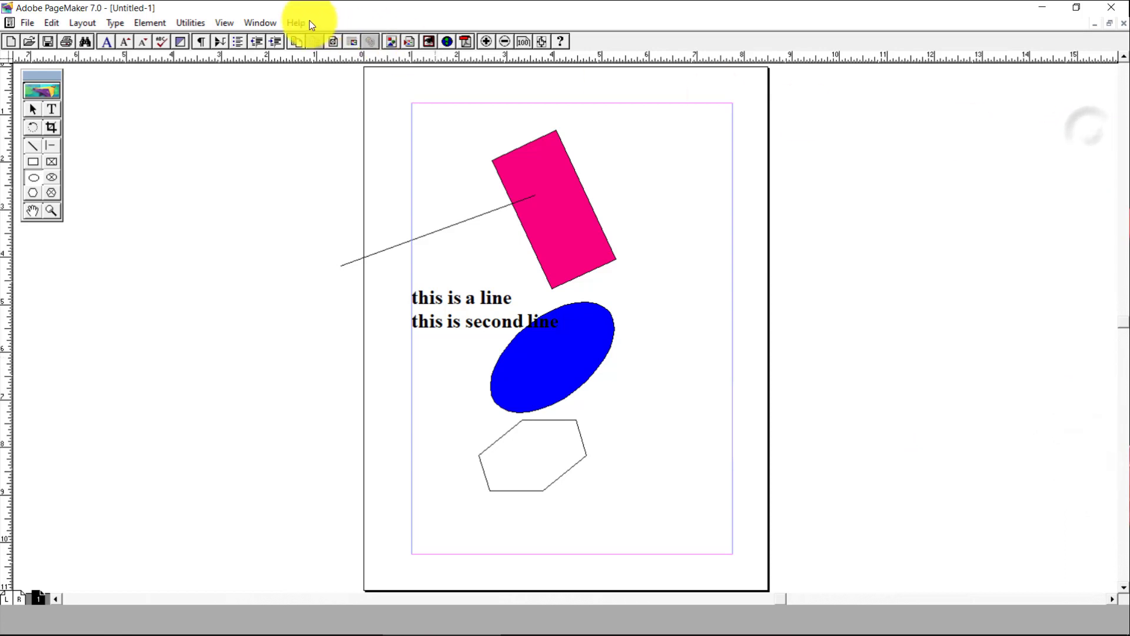
pyautogui.click(262, 22)
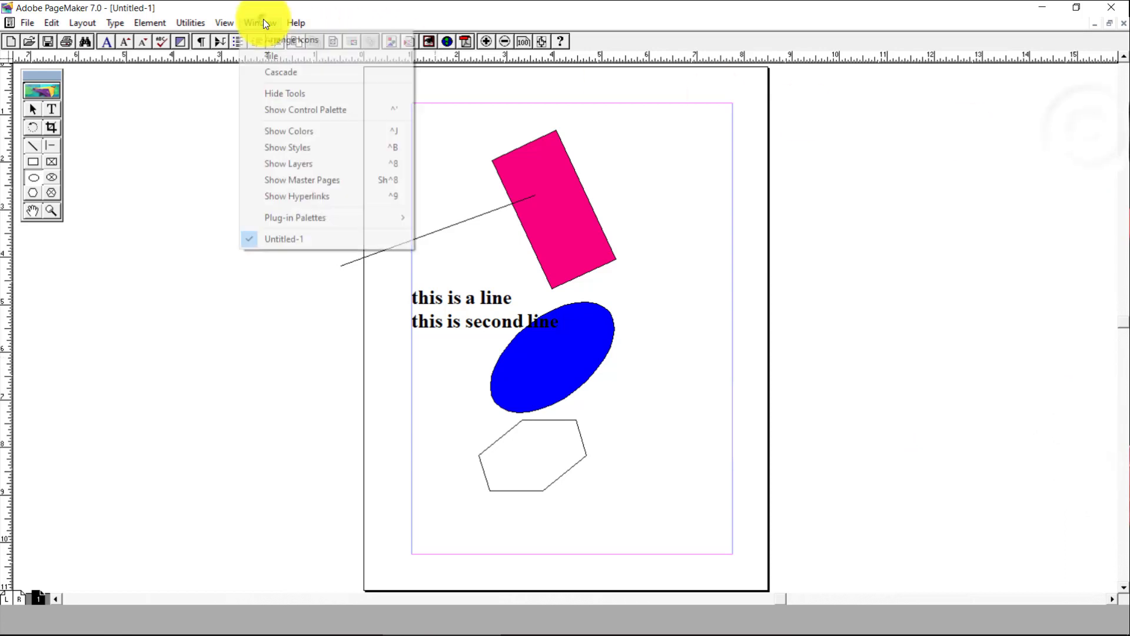
pyautogui.click(280, 179)
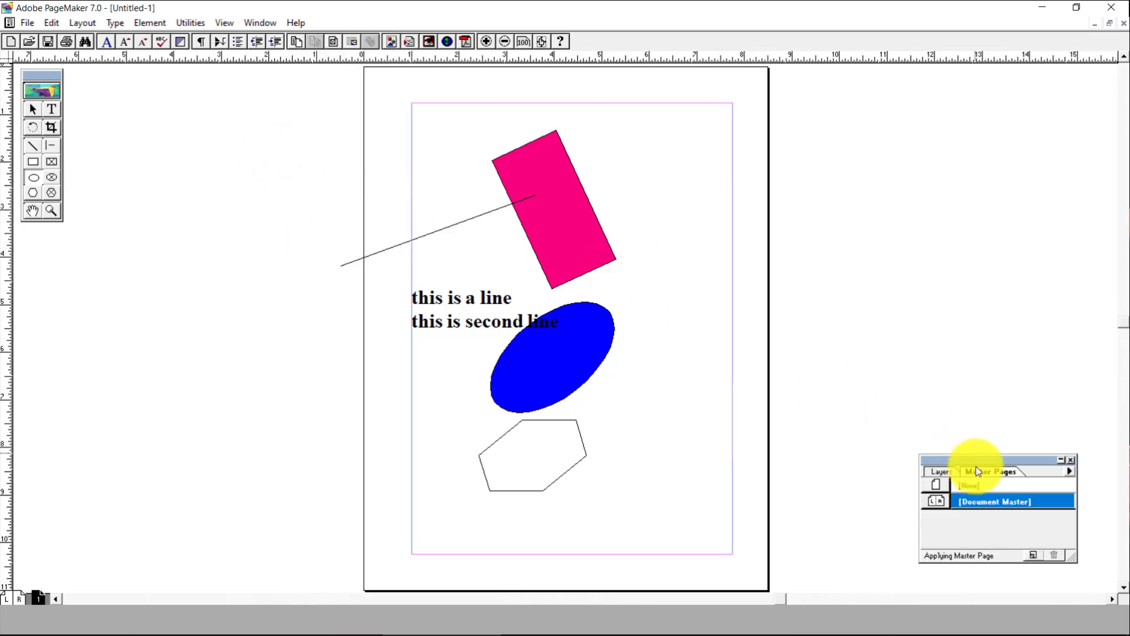
pyautogui.moveTo(979, 459); pyautogui.dragTo(994, 186)
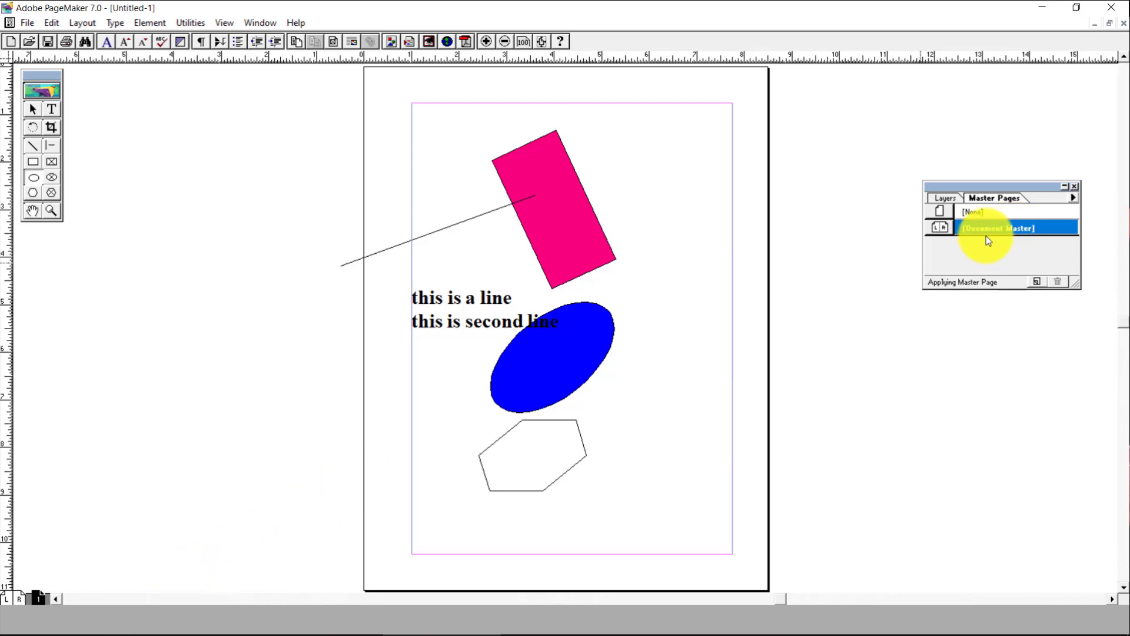
# Step: Draw a hexagonal frame on the left page of the Document Master and an elliptical frame on its right page
pyautogui.click(14, 598)
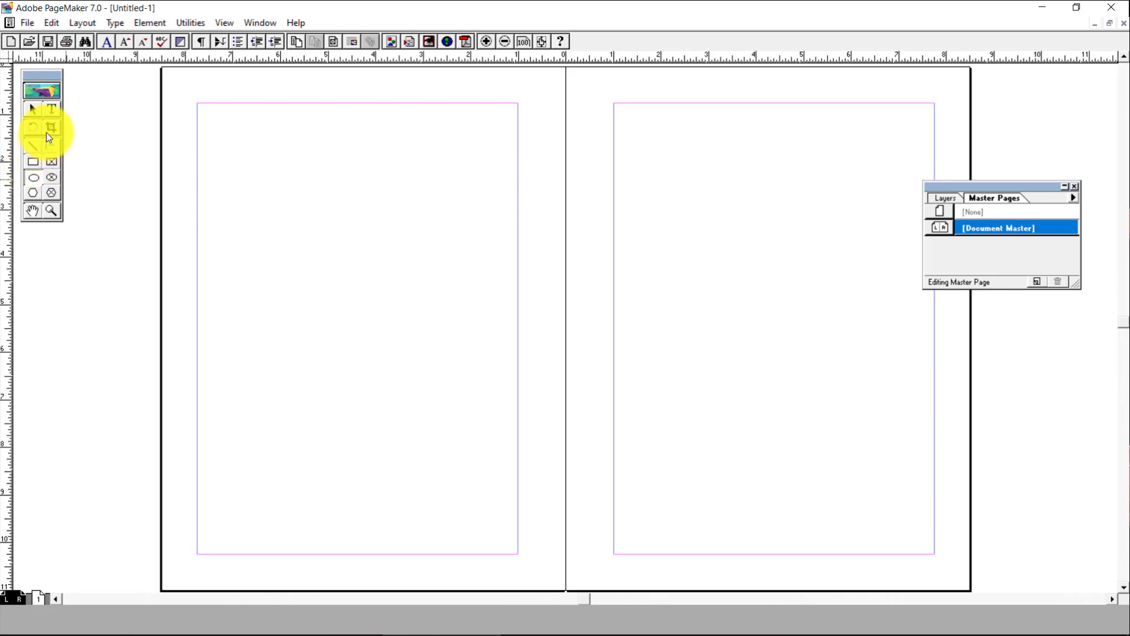
pyautogui.click(55, 193)
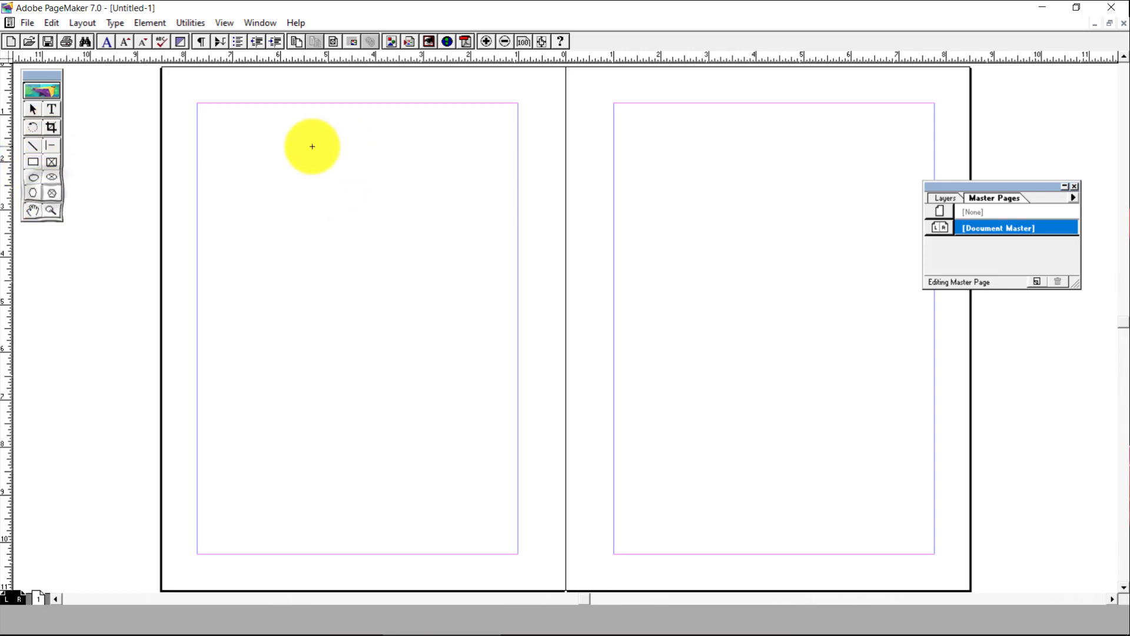
pyautogui.moveTo(312, 148); pyautogui.dragTo(465, 326)
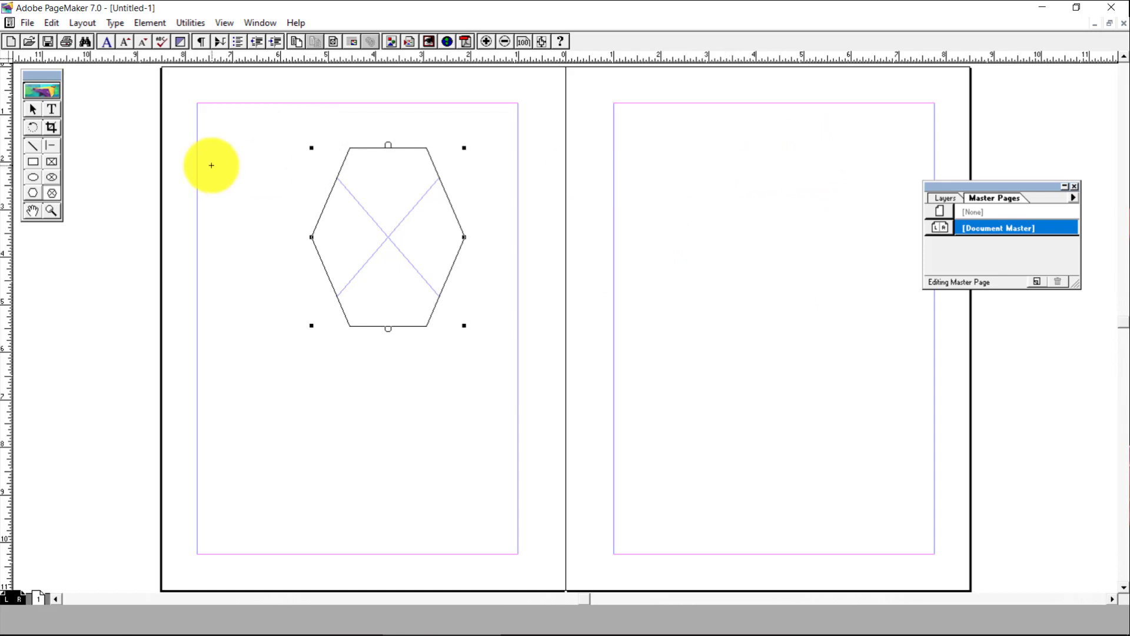
pyautogui.click(52, 177)
pyautogui.moveTo(708, 173); pyautogui.dragTo(846, 372)
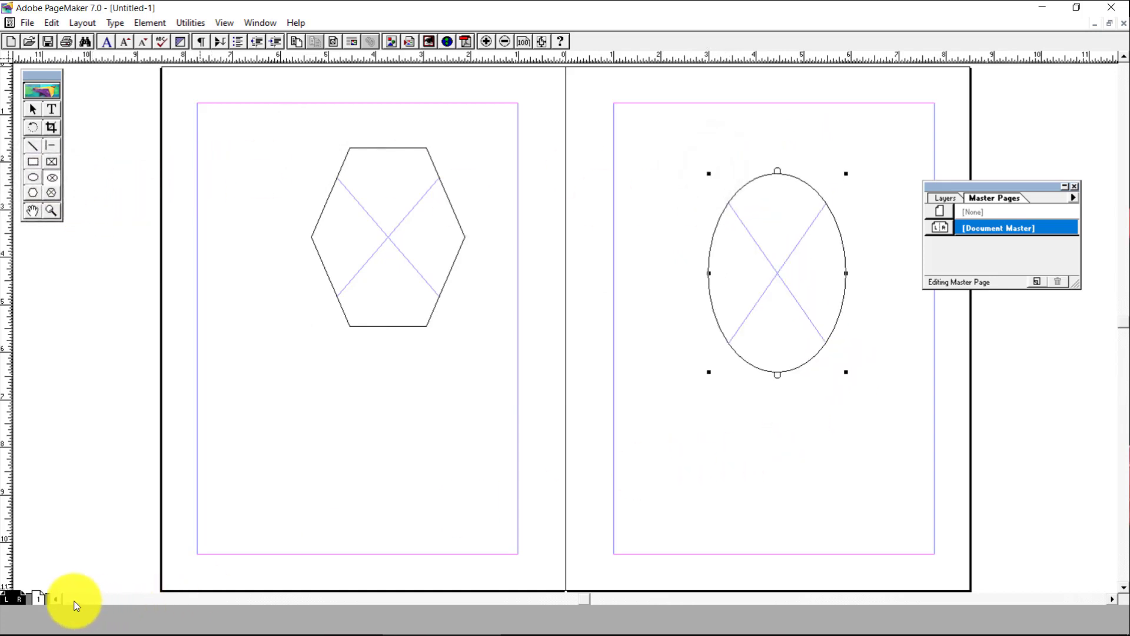
# Step: Compare page 1 with the Document Master pages and add two pages after page 1
pyautogui.click(38, 598)
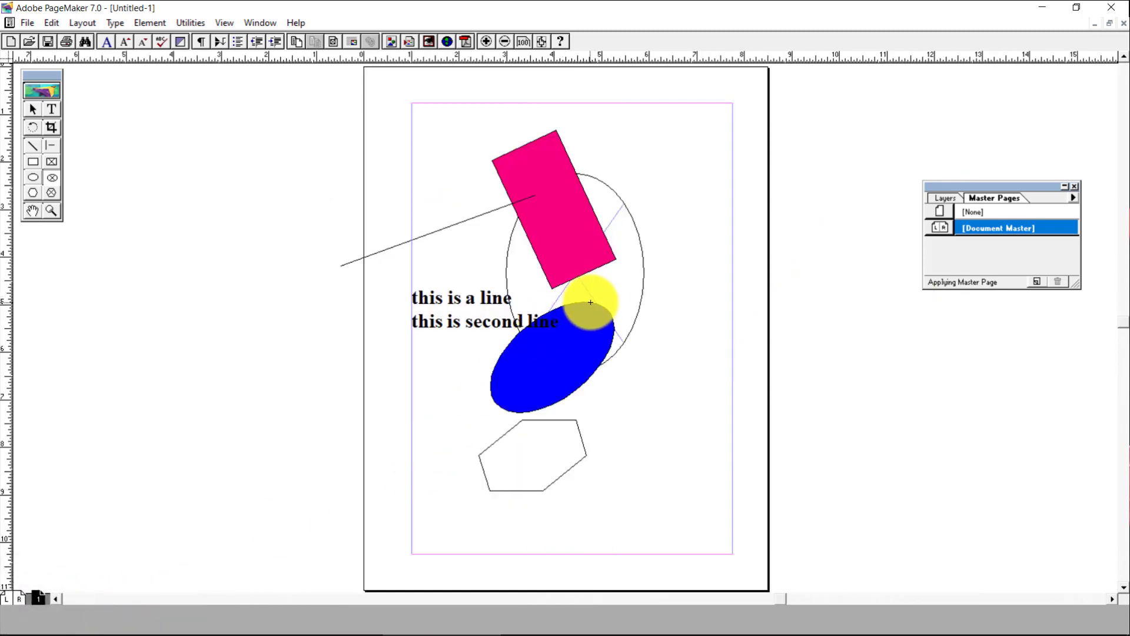
pyautogui.click(13, 599)
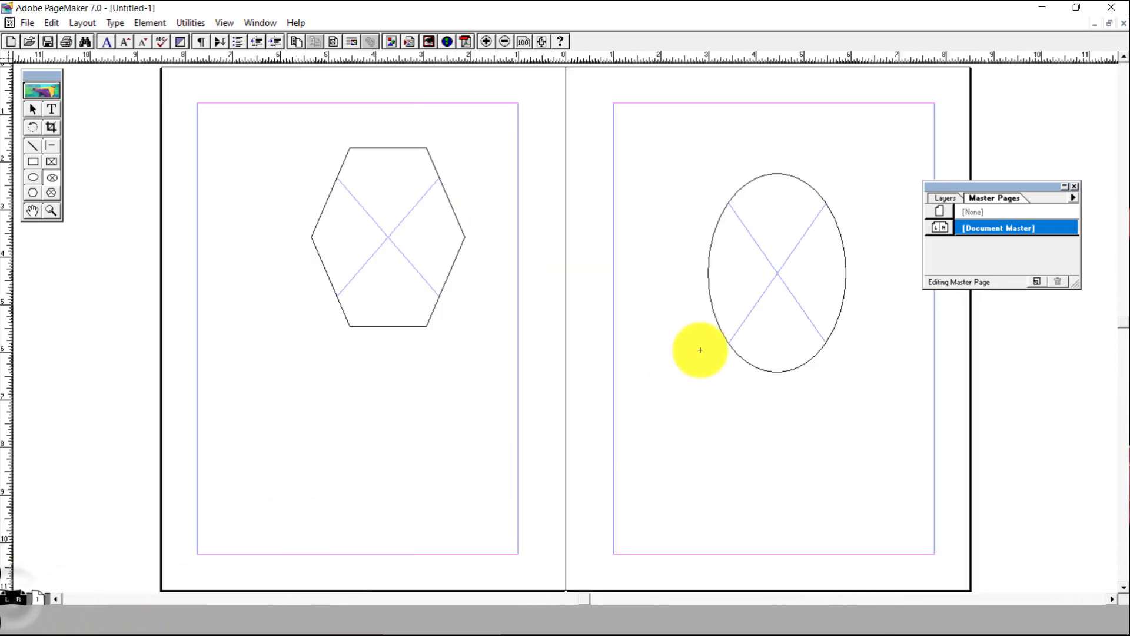
pyautogui.click(38, 599)
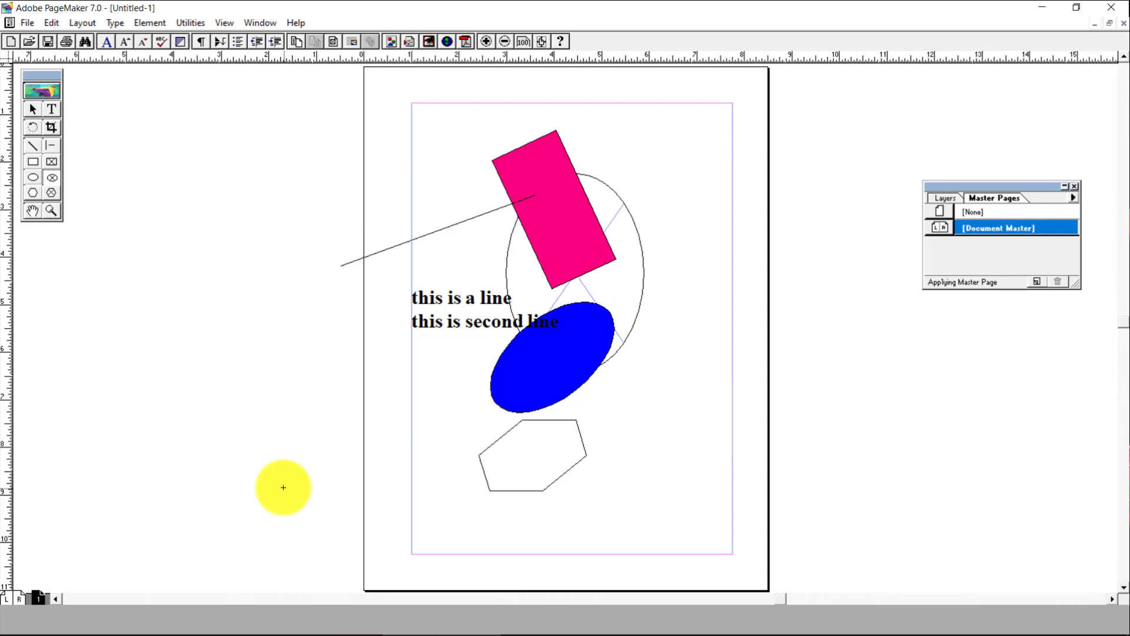
pyautogui.rightClick(40, 596)
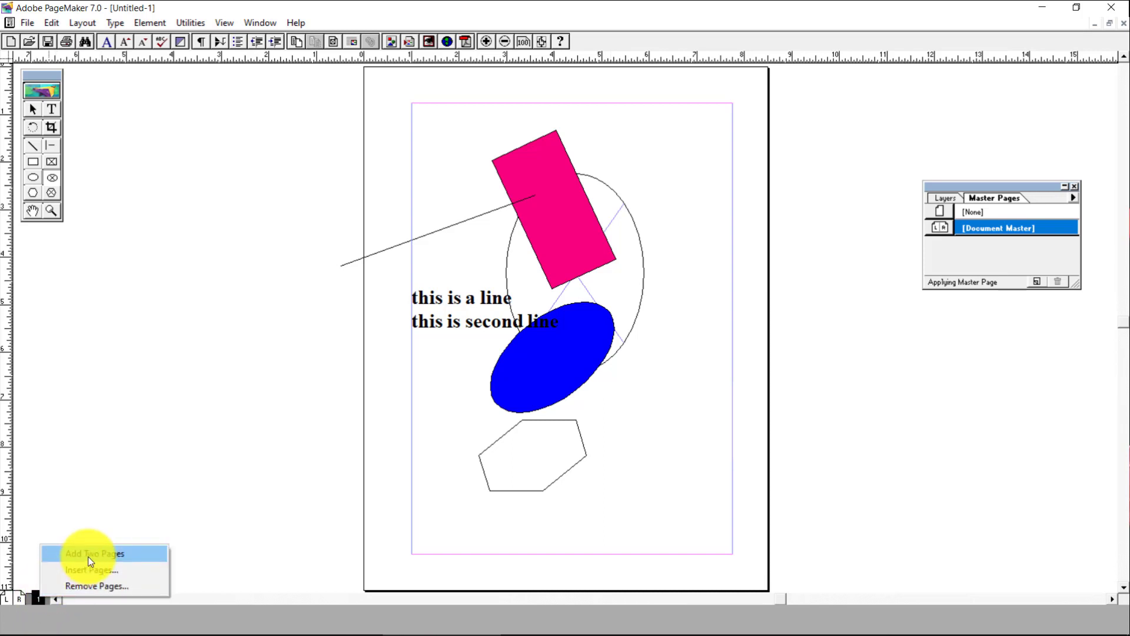
pyautogui.click(90, 559)
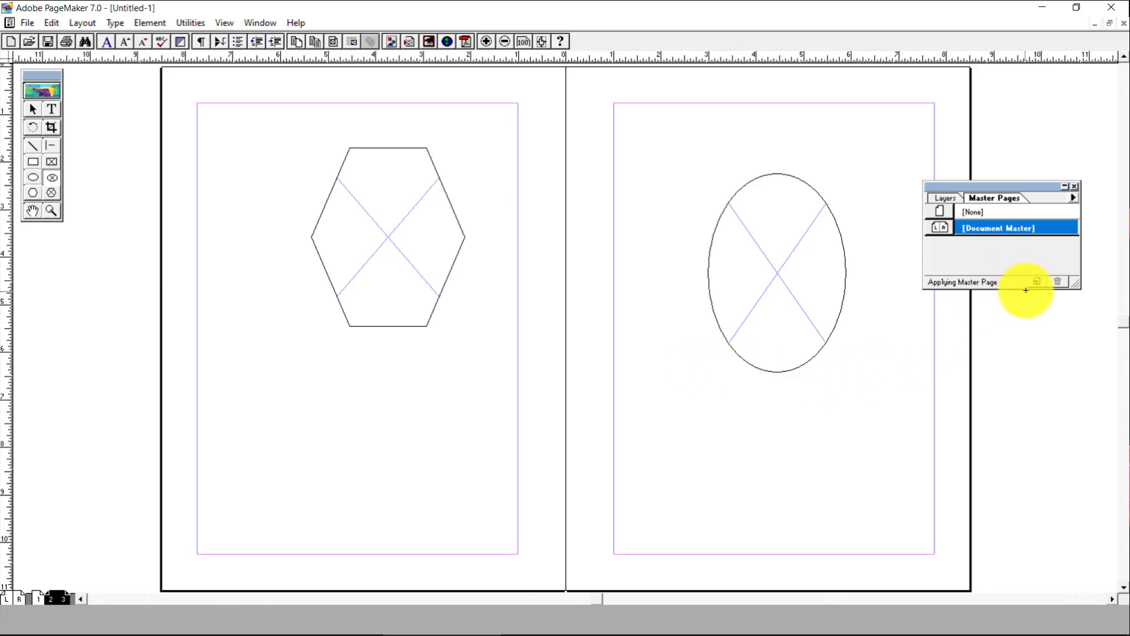
# Step: Create a two-page master page named test with the default margins and column guides
pyautogui.click(1036, 288)
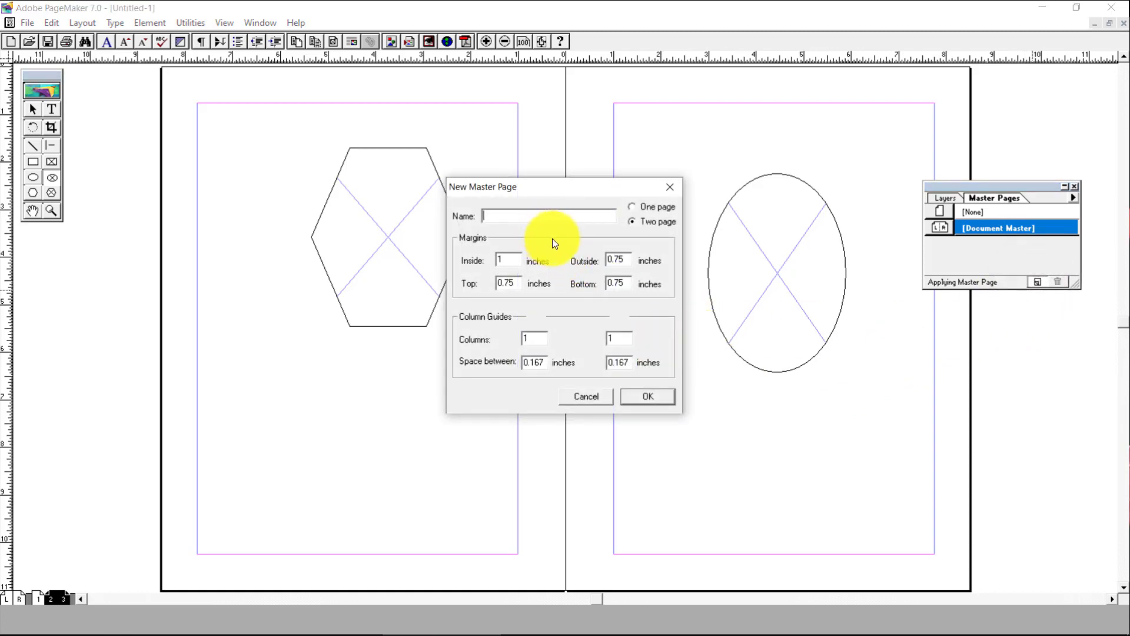
pyautogui.write('test')
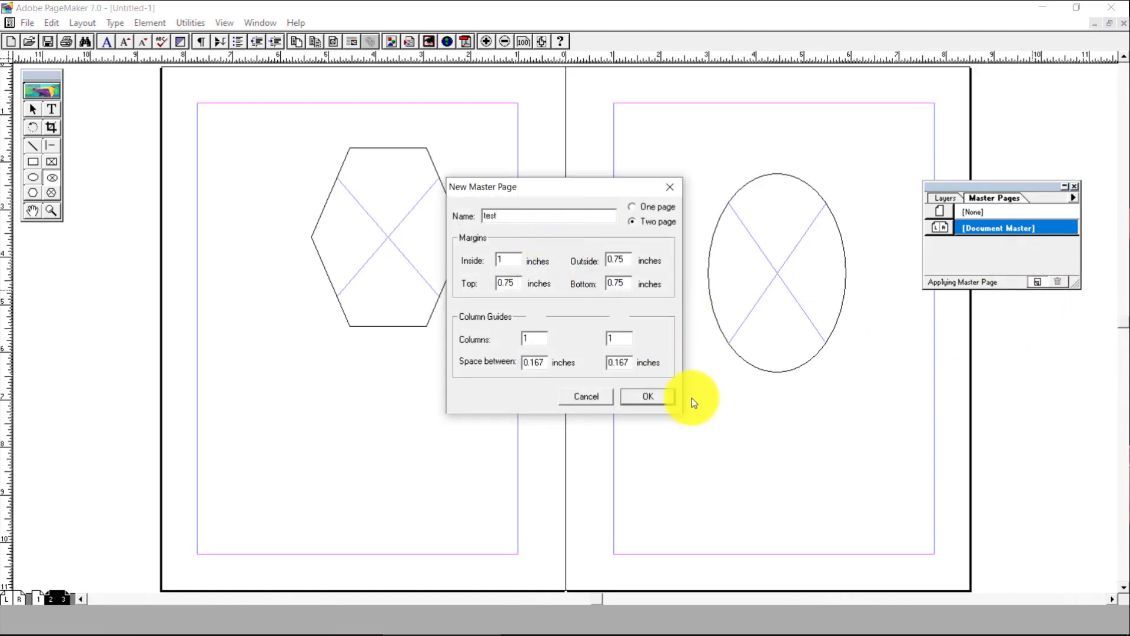
pyautogui.click(660, 399)
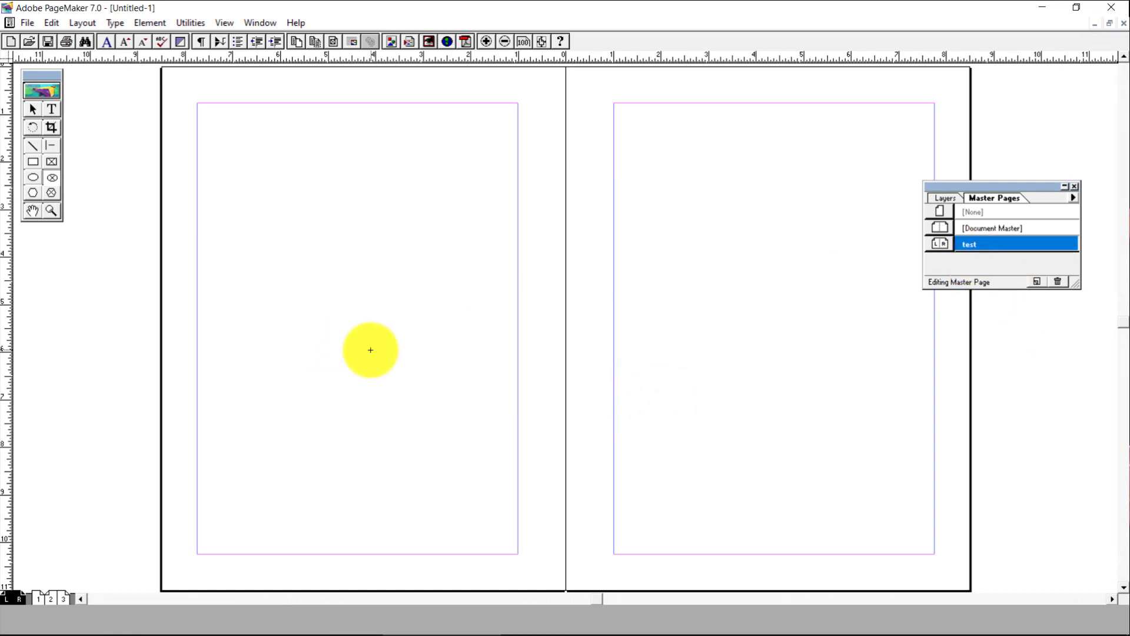
# Step: Draw a rectangle on the upper part of the test master's left page and a tall hexagon on its right page
pyautogui.click(34, 162)
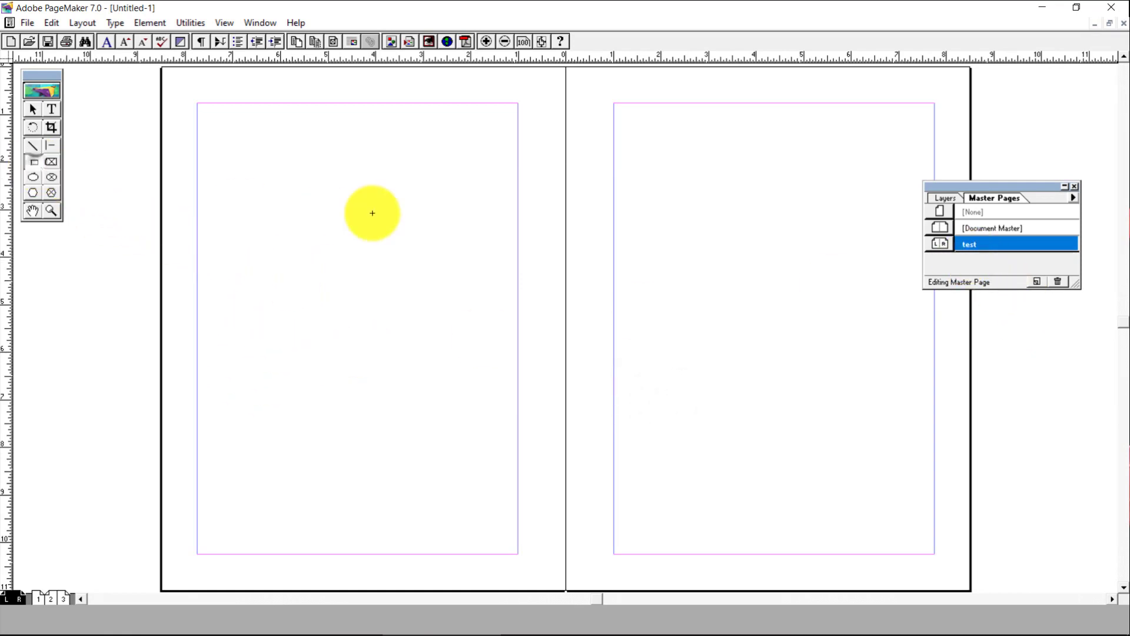
pyautogui.moveTo(346, 187); pyautogui.dragTo(473, 333)
pyautogui.click(33, 192)
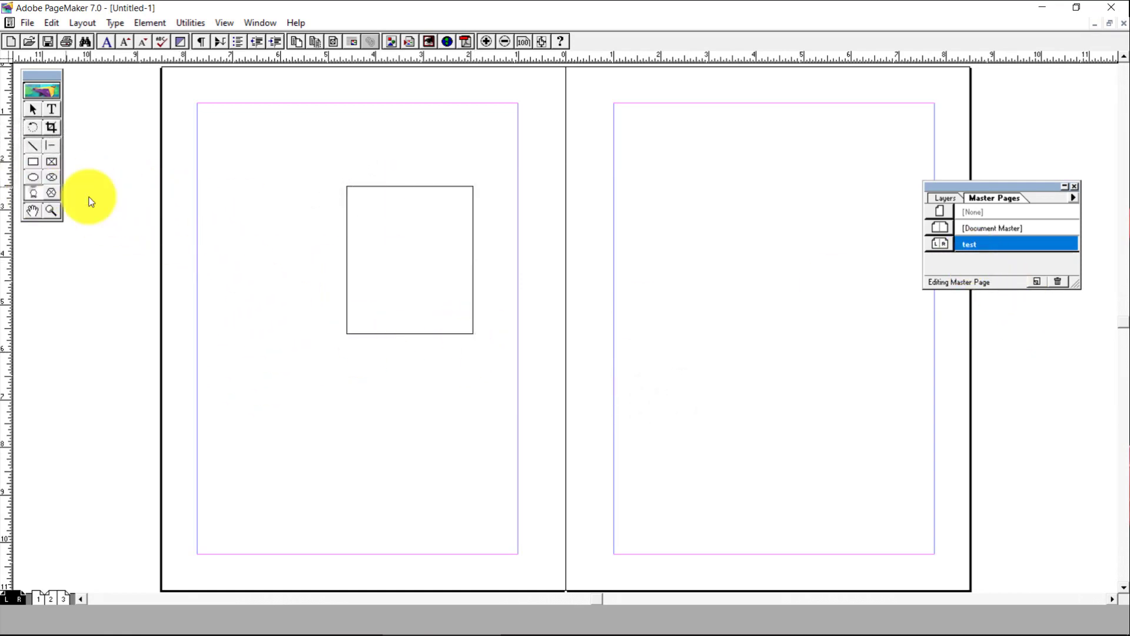
pyautogui.moveTo(741, 207); pyautogui.dragTo(835, 369)
# Step: Apply the test master to pages 2 and 3 and compare them with page 1
pyautogui.click(40, 599)
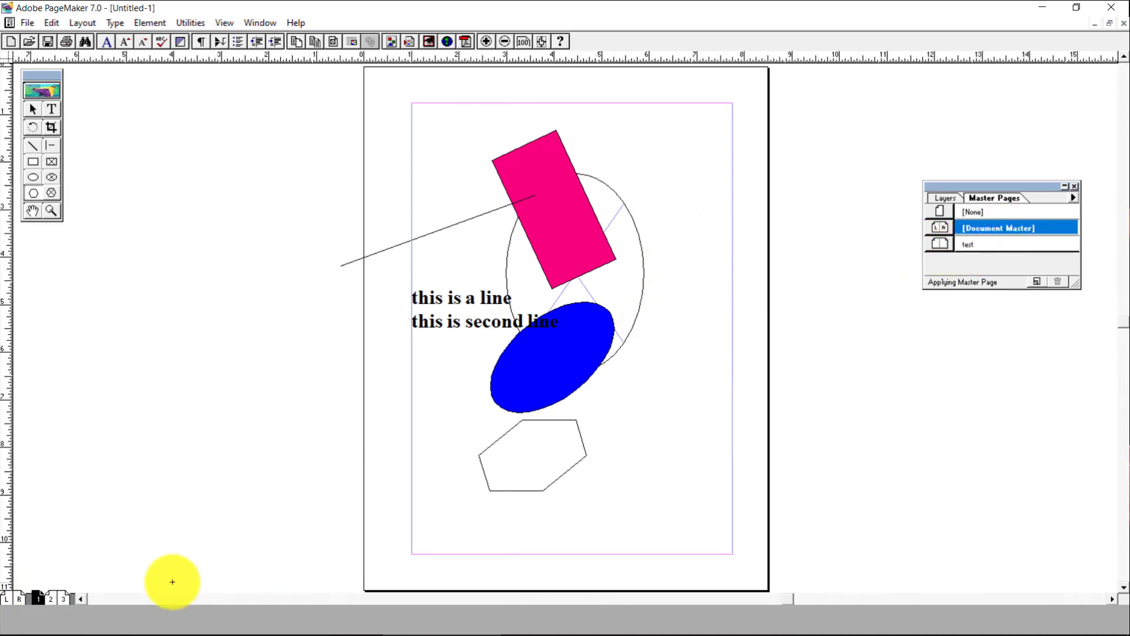
pyautogui.click(59, 598)
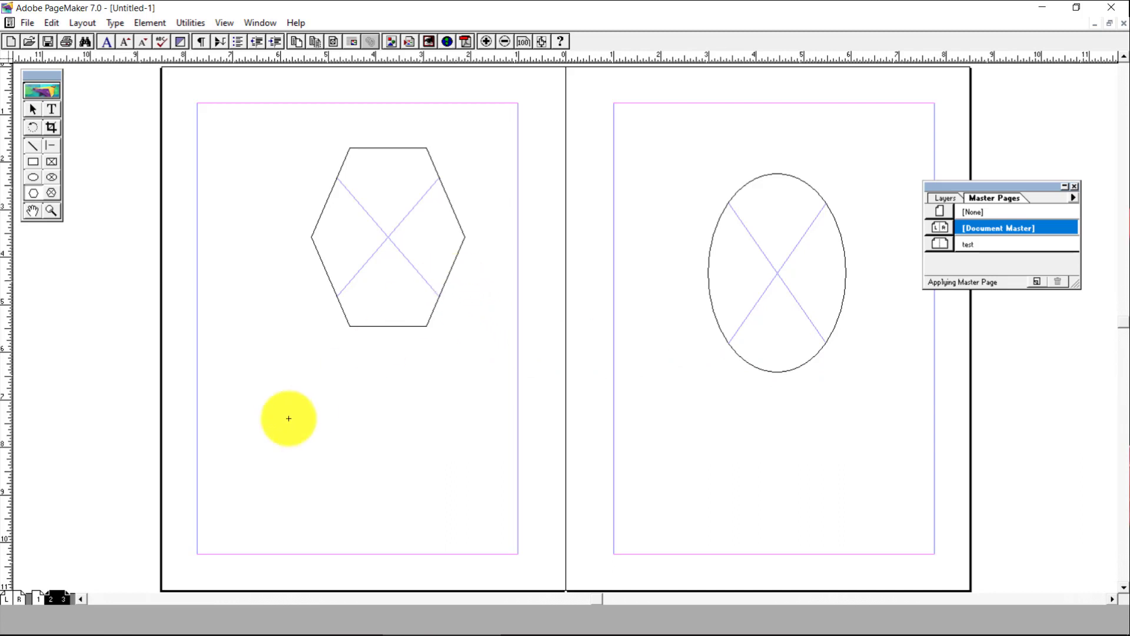
pyautogui.click(62, 599)
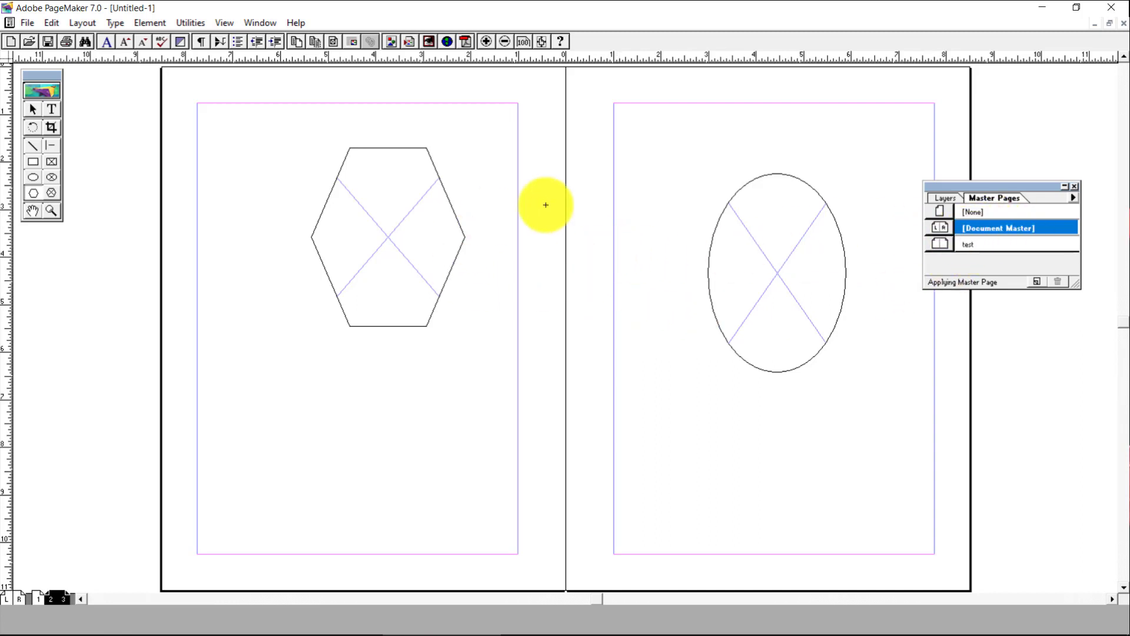
pyautogui.click(986, 247)
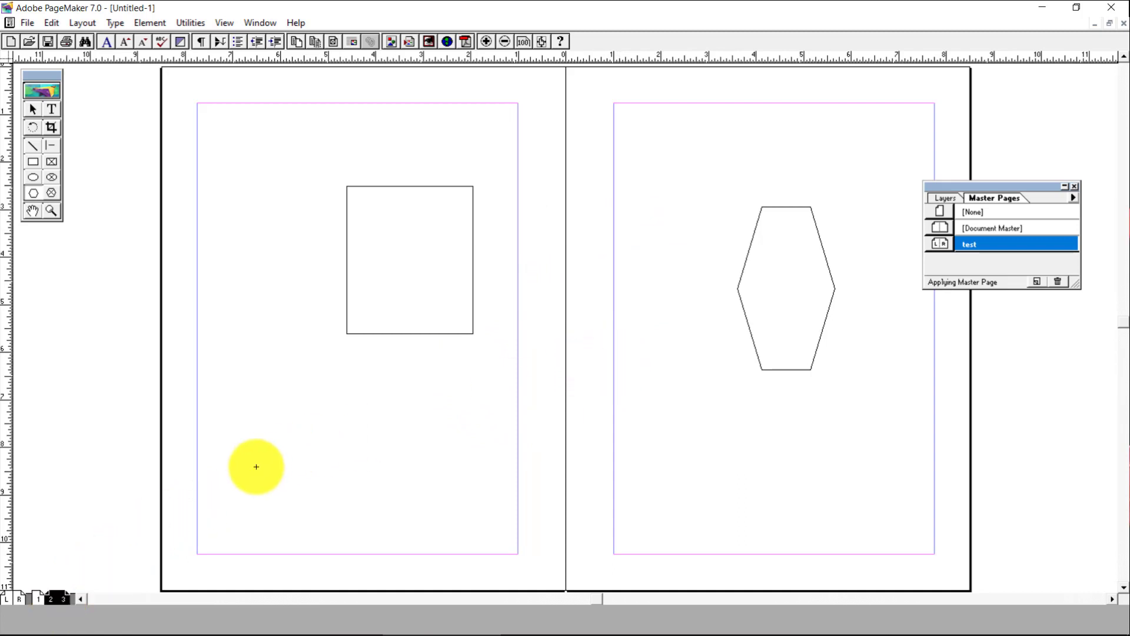
pyautogui.click(39, 599)
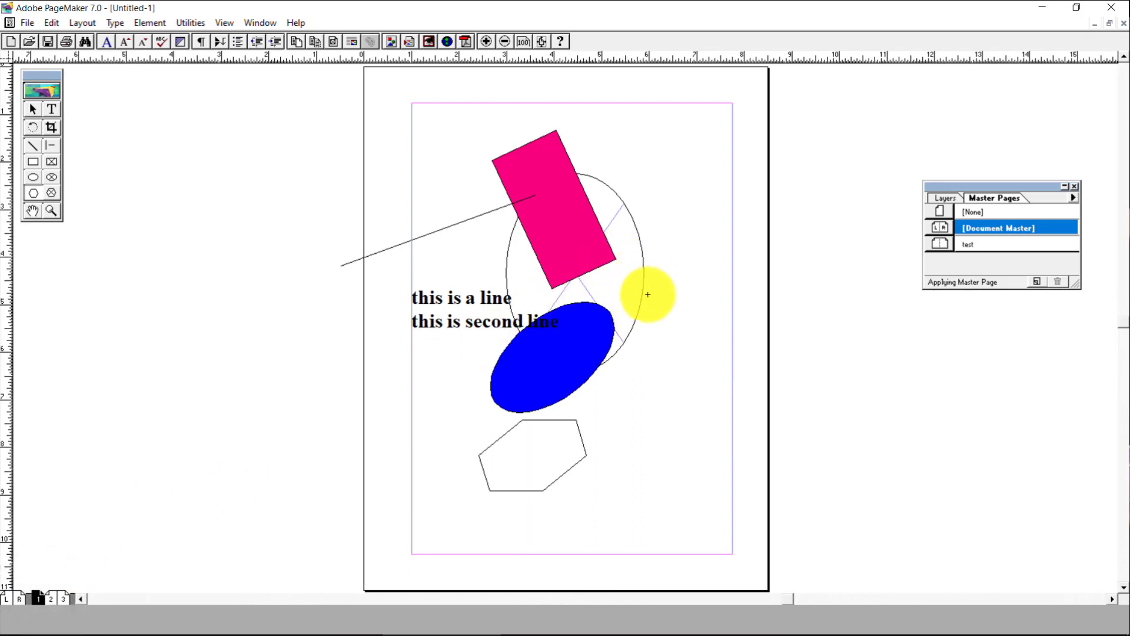
pyautogui.click(64, 598)
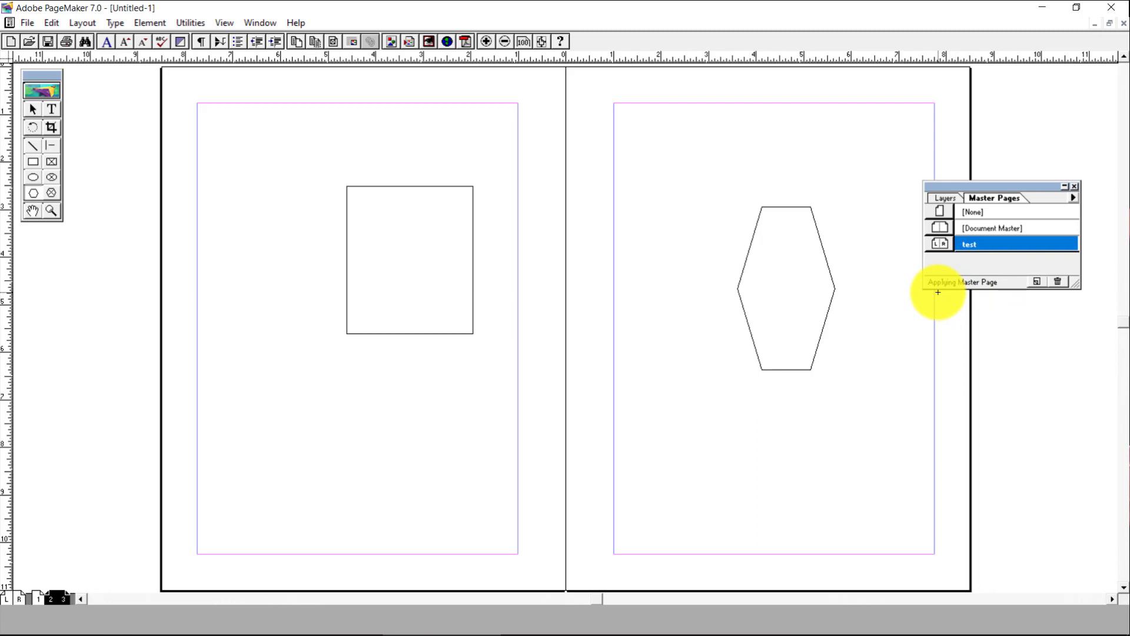
# Step: Show the Hyperlinks palette and try to create a new hyperlink entry with no object selected
pyautogui.click(267, 23)
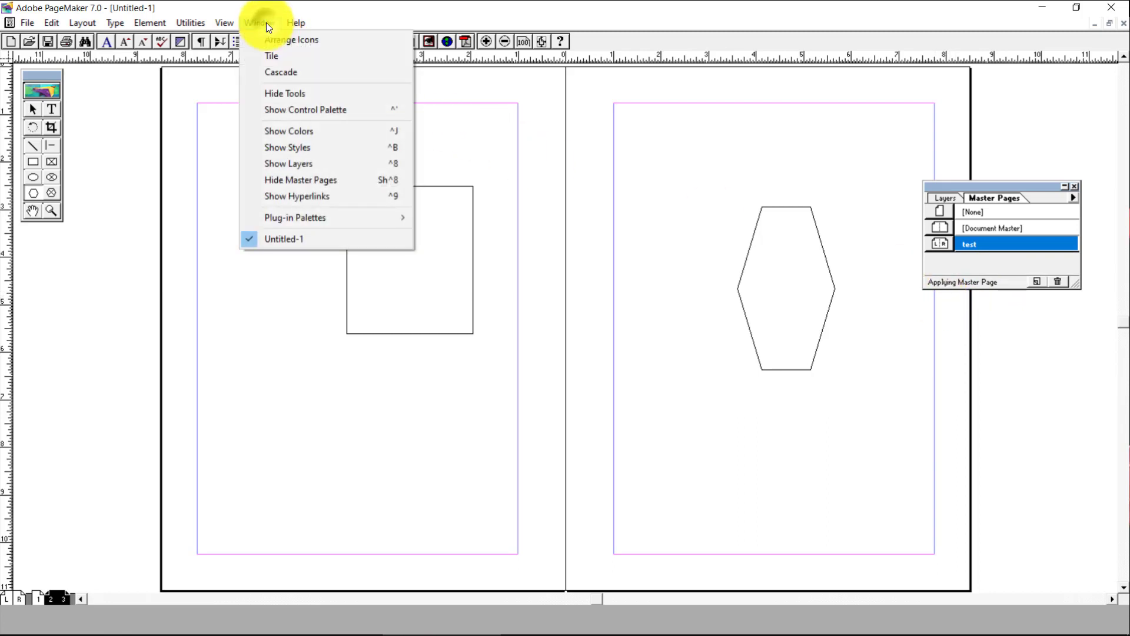
pyautogui.click(308, 197)
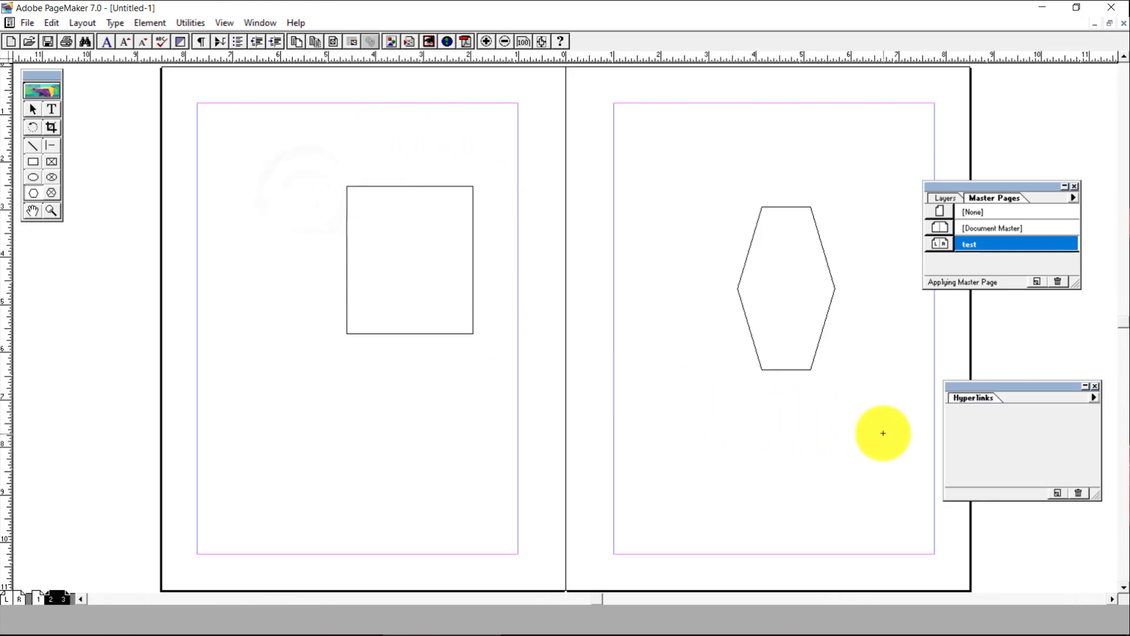
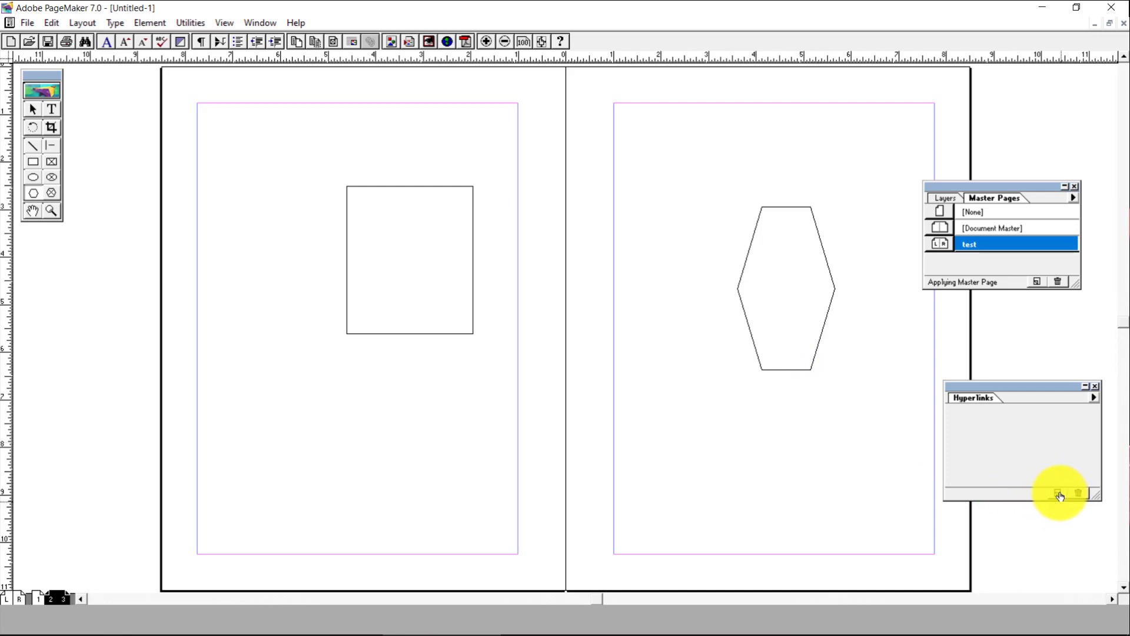
pyautogui.click(1058, 495)
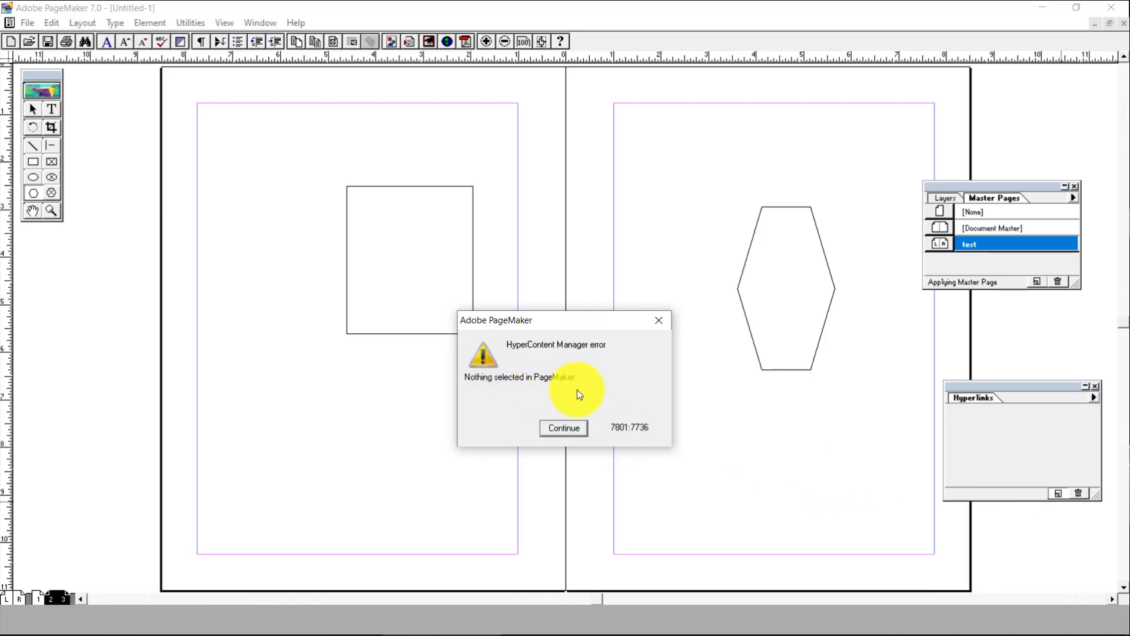
pyautogui.click(564, 428)
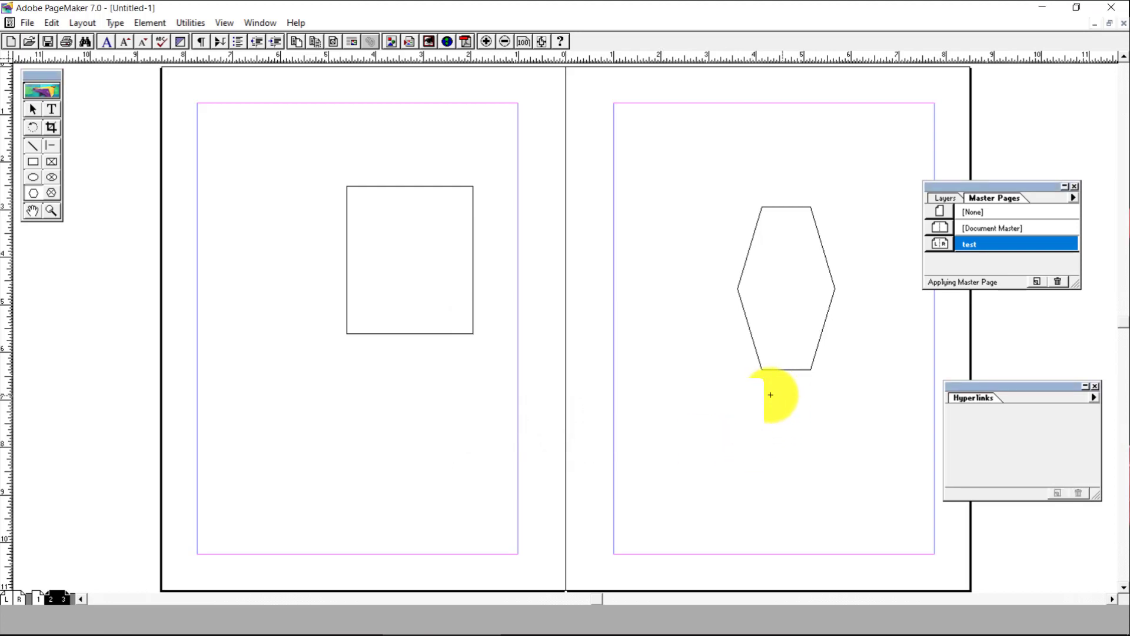
# Step: Create a hyperlink anchor on the hexagon below the blue ellipse on page 1, keeping the default name
pyautogui.click(33, 109)
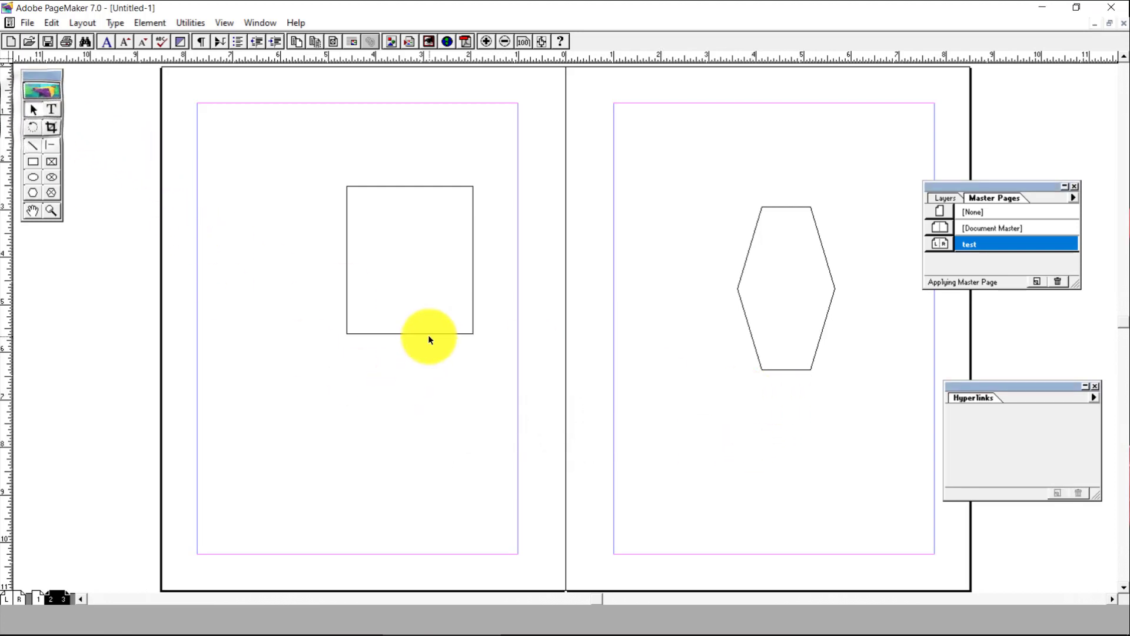
pyautogui.click(41, 597)
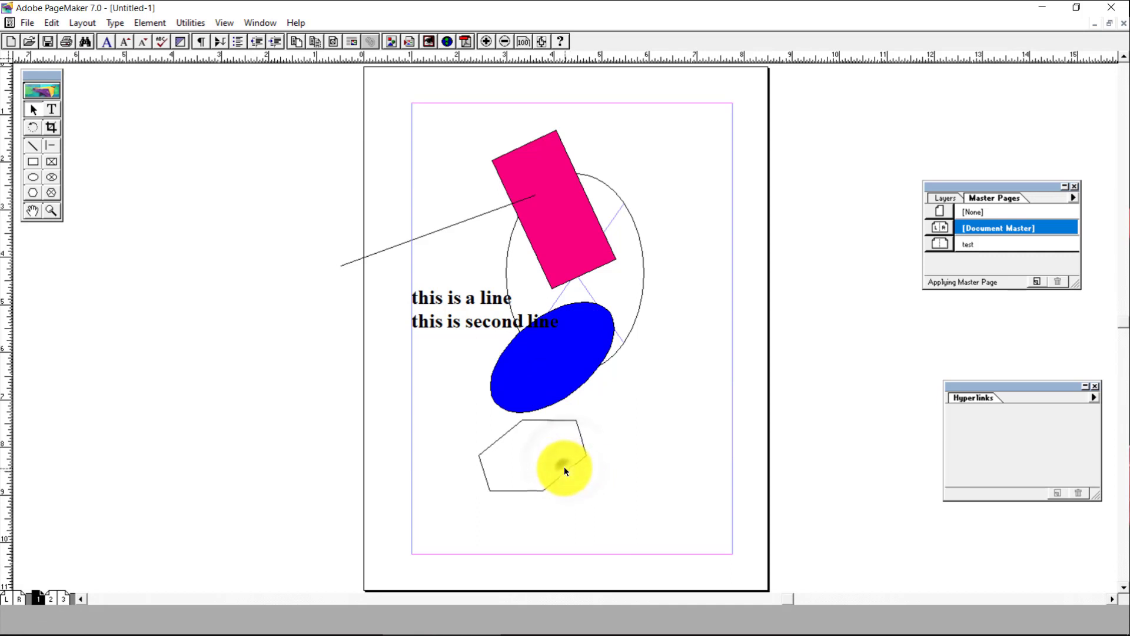
pyautogui.click(531, 490)
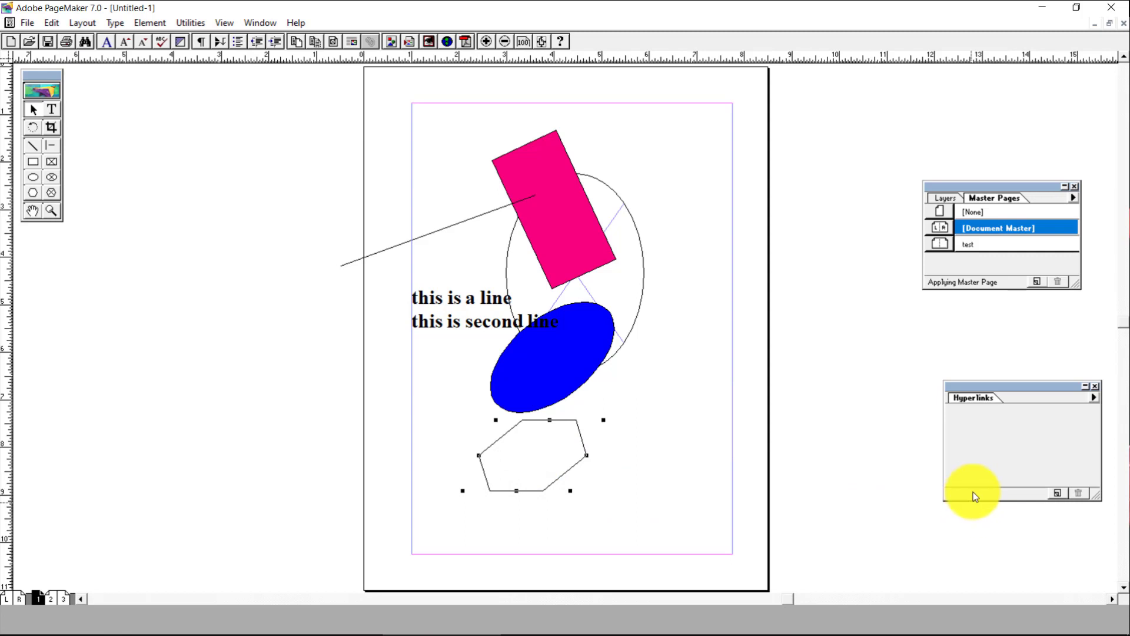
pyautogui.click(1059, 495)
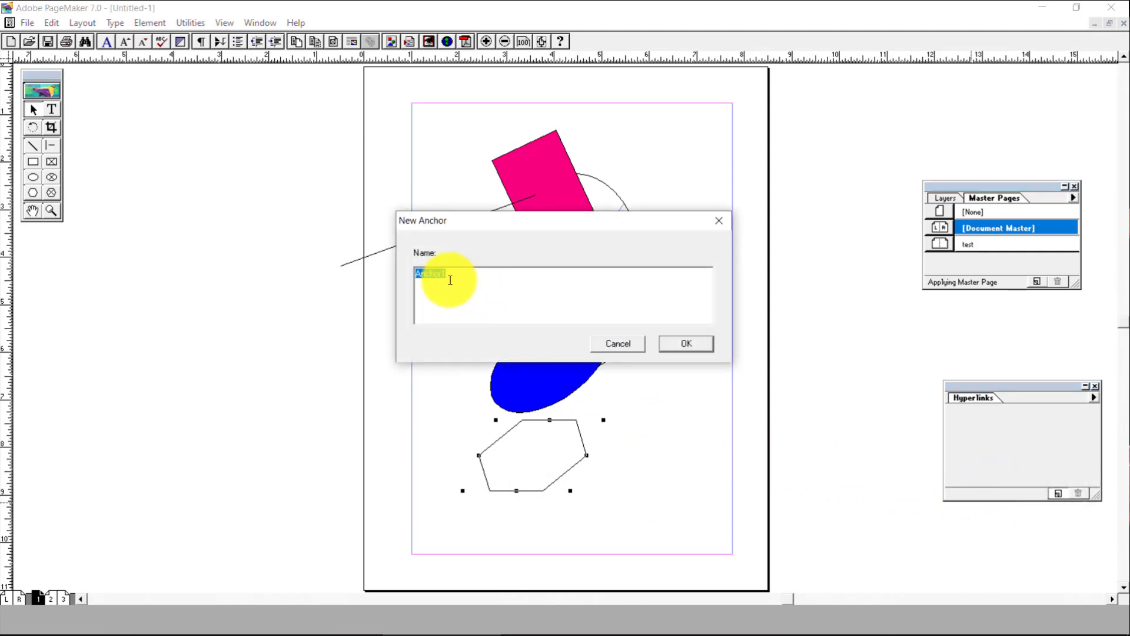
pyautogui.click(686, 344)
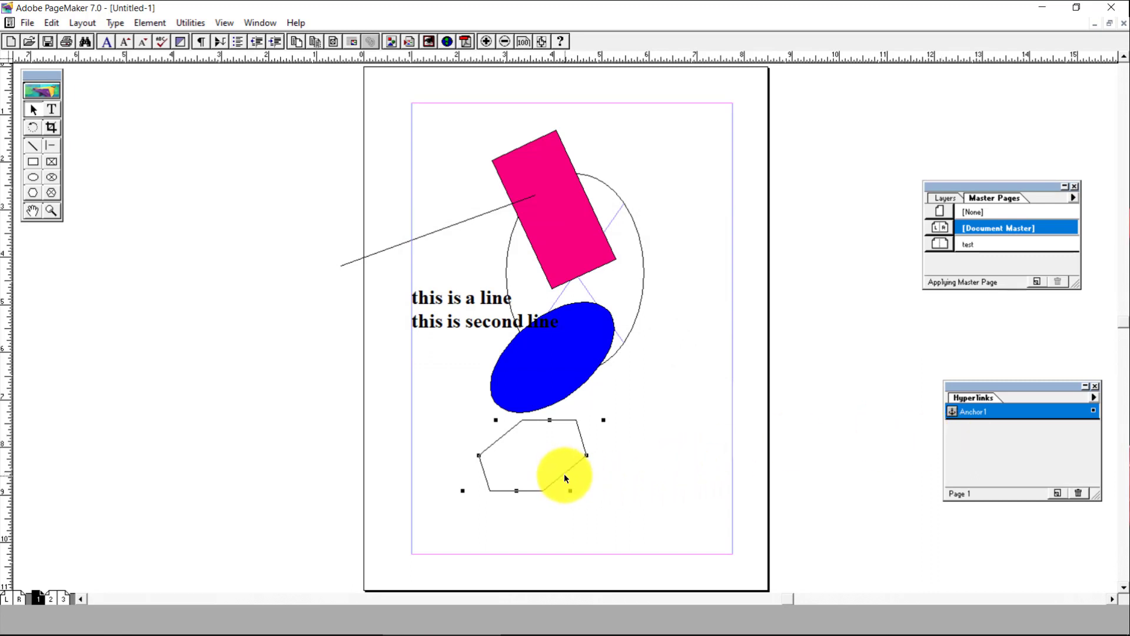
pyautogui.click(1094, 398)
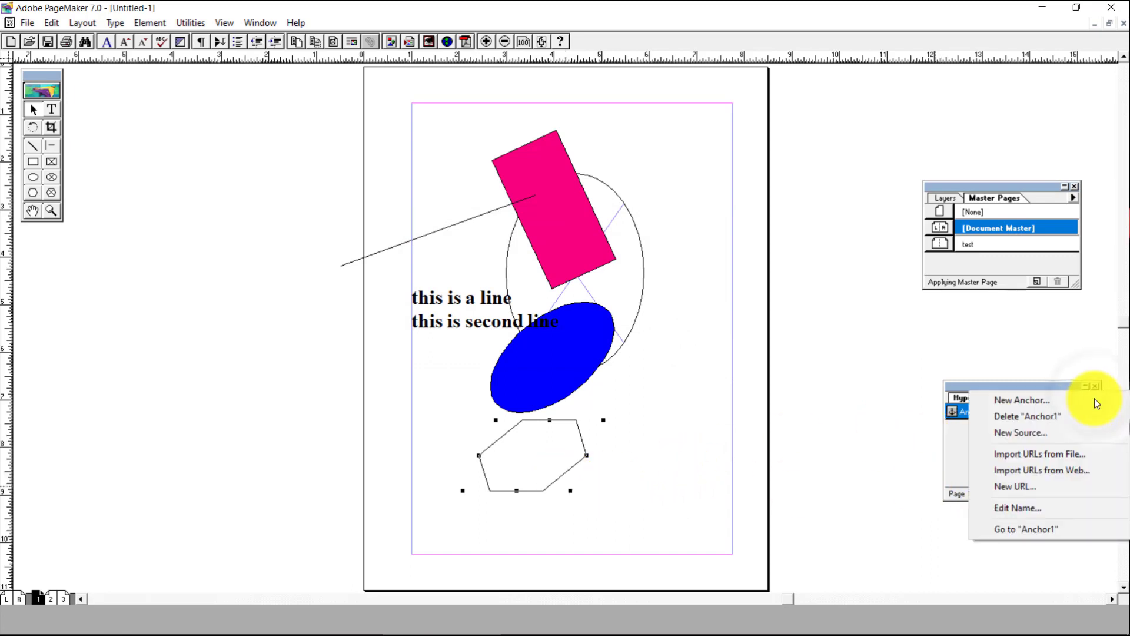
pyautogui.click(1050, 471)
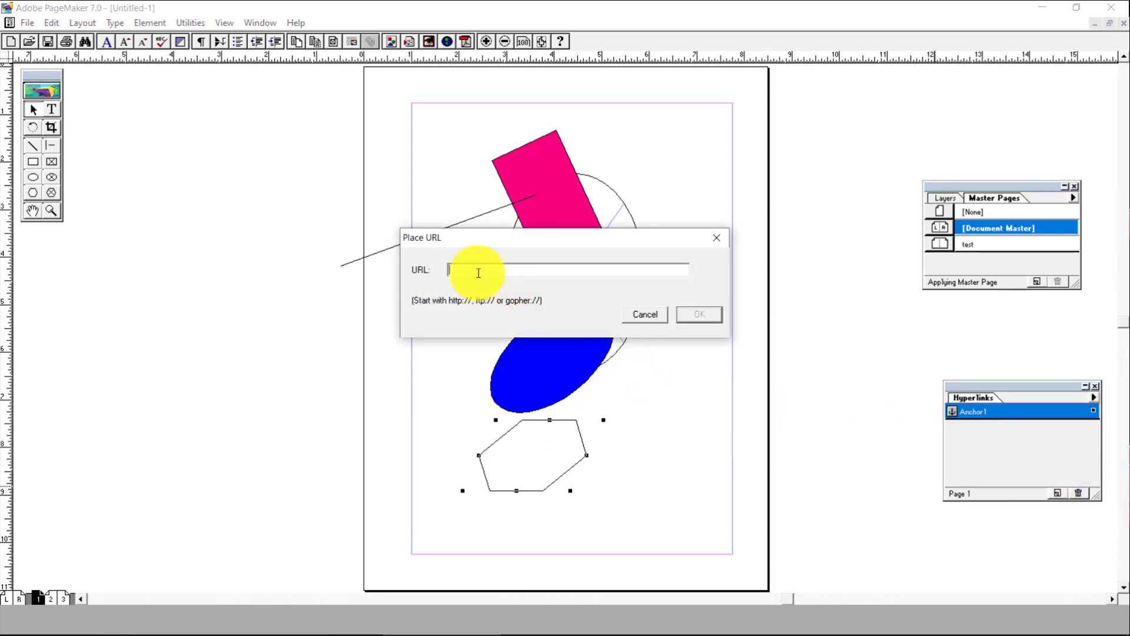
pyautogui.write('www')
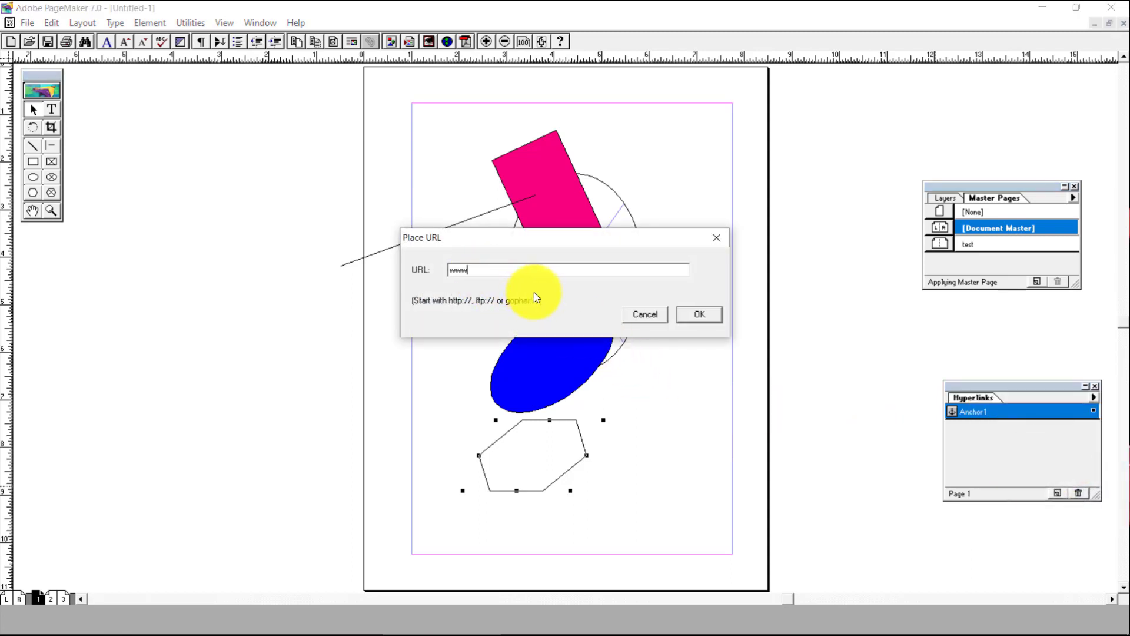
pyautogui.write('.google.com')
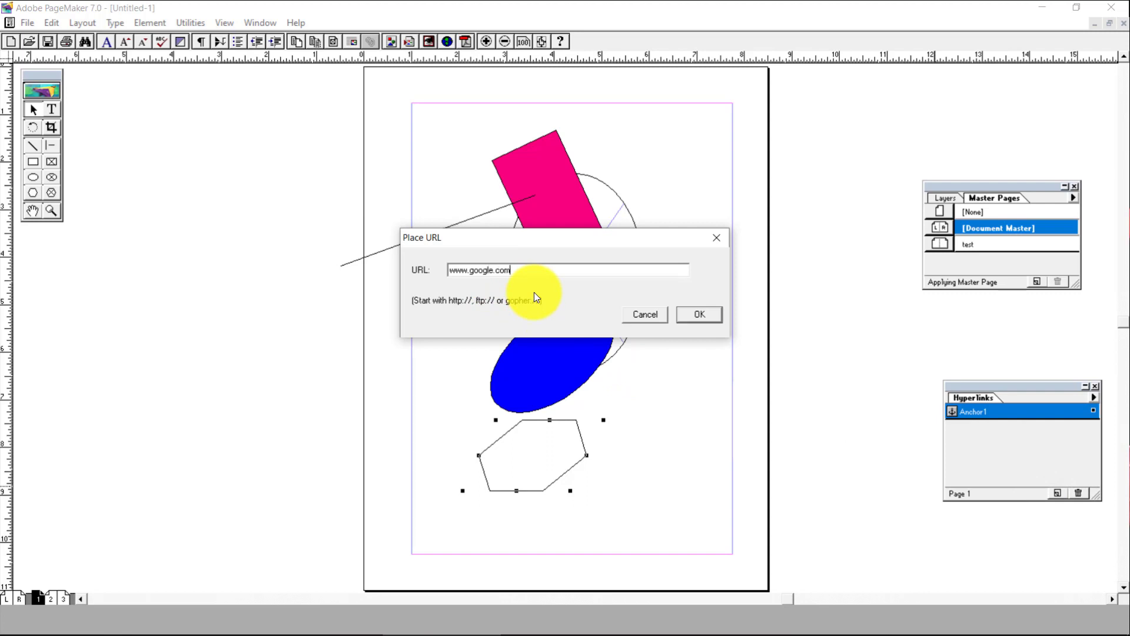
pyautogui.click(700, 314)
pyautogui.click(681, 364)
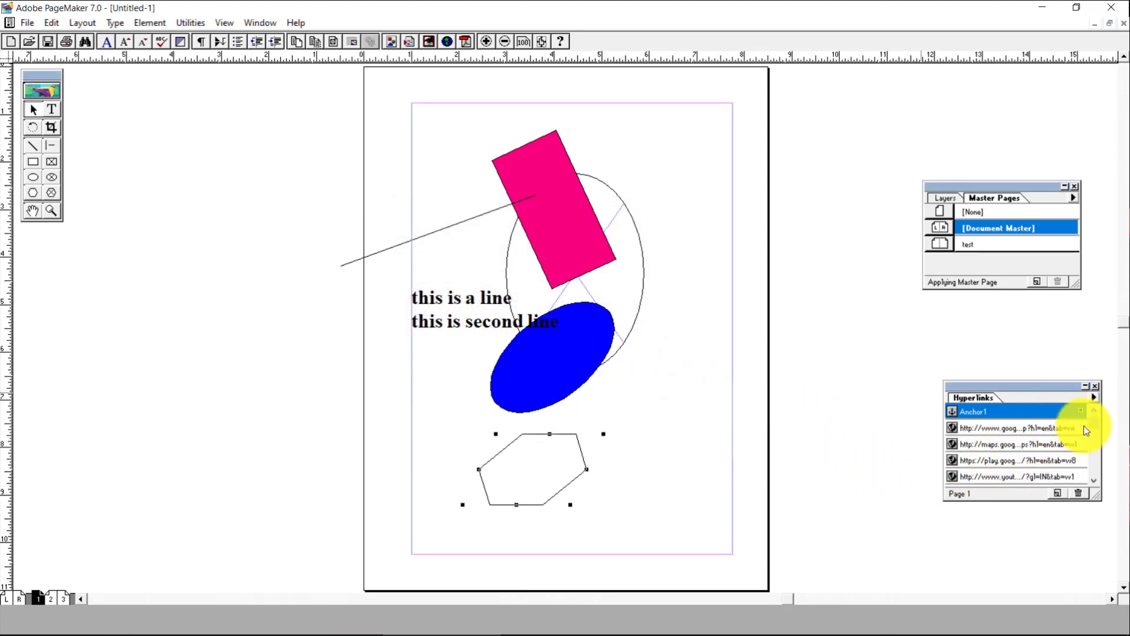
pyautogui.moveTo(1093, 421)
pyautogui.mouseDown()
pyautogui.moveTo(1089, 474)
pyautogui.moveTo(1094, 413)
pyautogui.mouseUp()
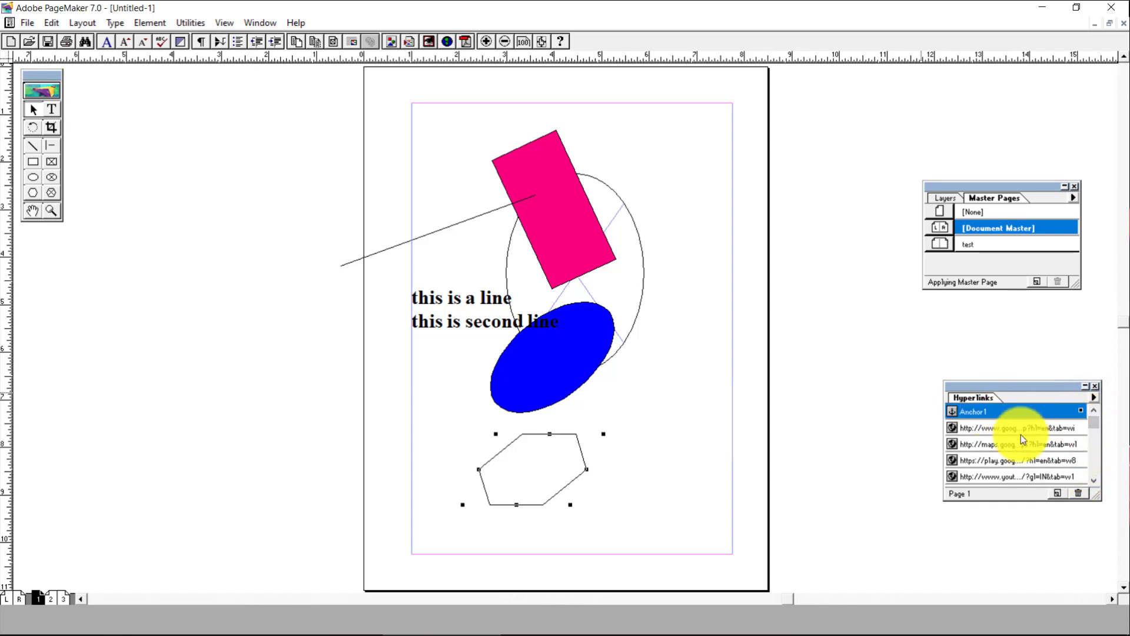